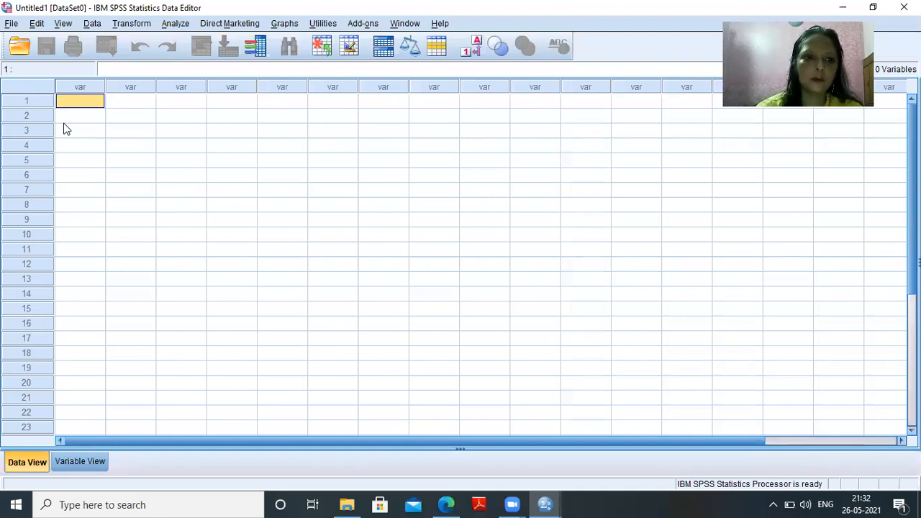
Create the first variable by entering O in the first data cell and rename the variable Output
type("0")
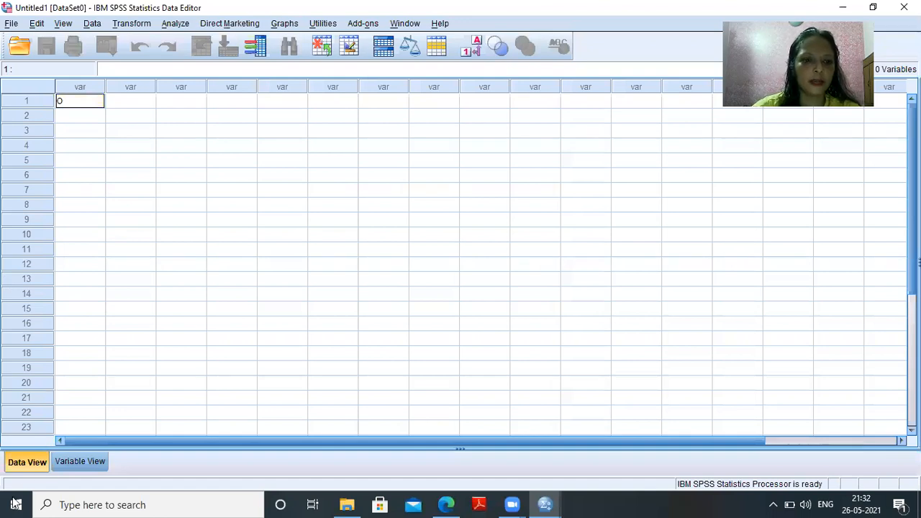
left_click(74, 462)
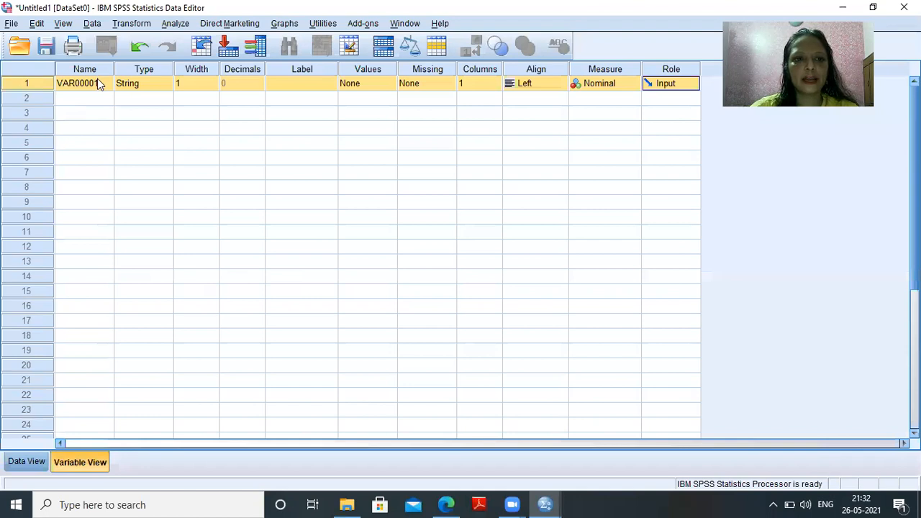
left_click(98, 83)
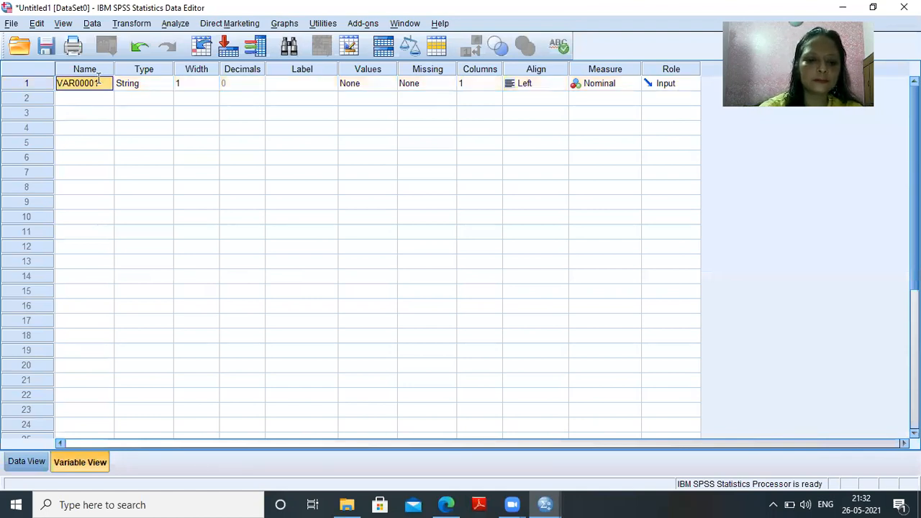
type("Output")
Change the variable type of Output to Numeric
left_click(158, 84)
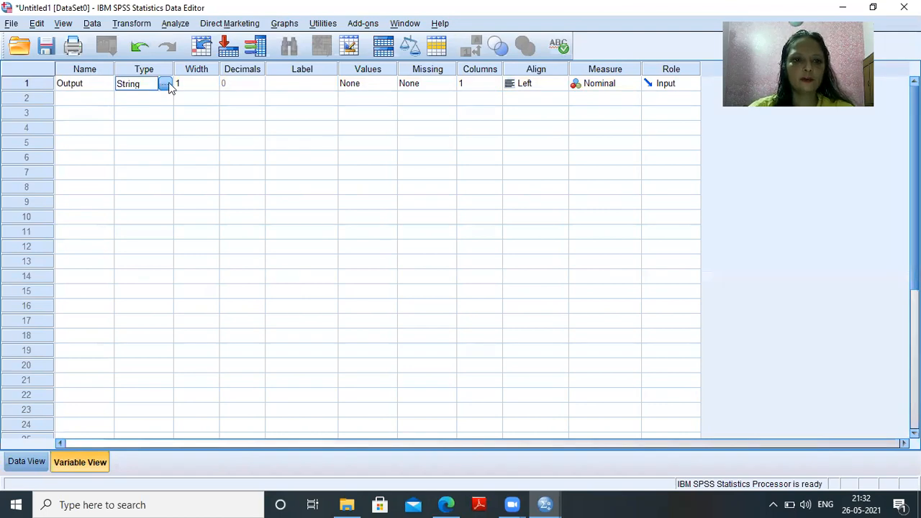
left_click(167, 84)
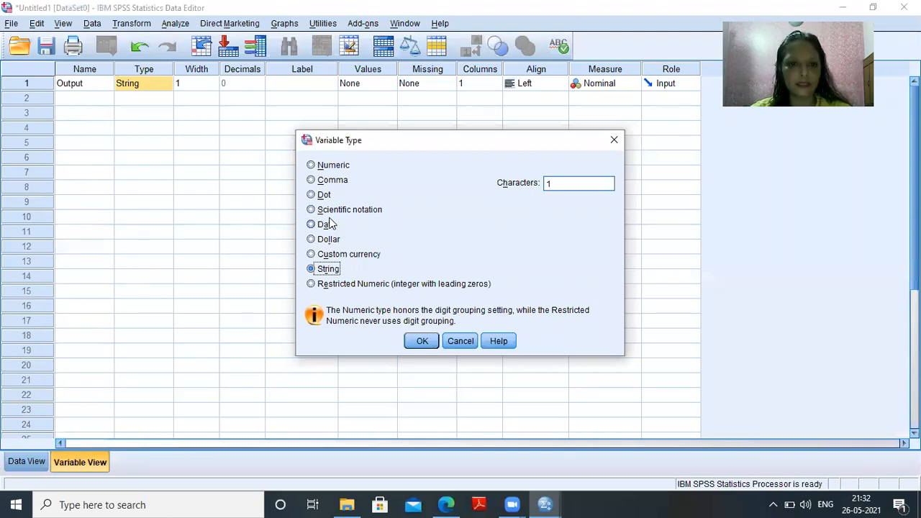
left_click(337, 165)
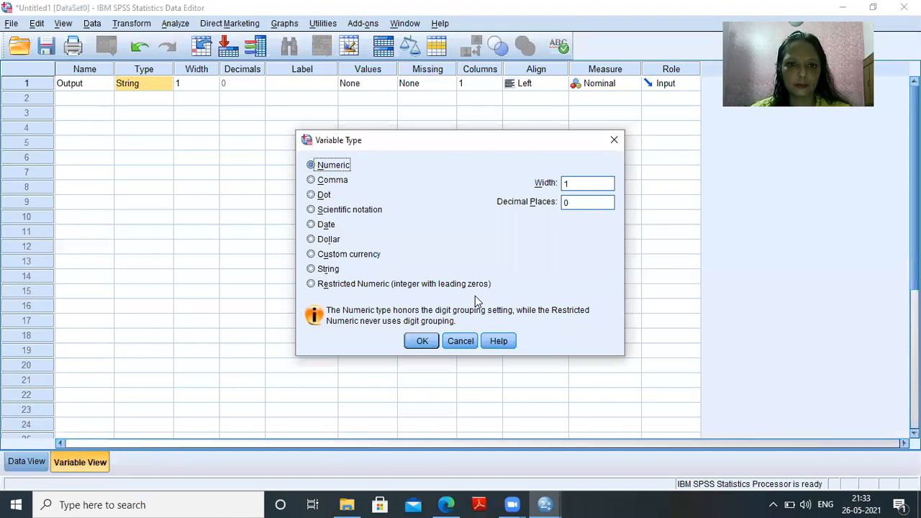
left_click(422, 341)
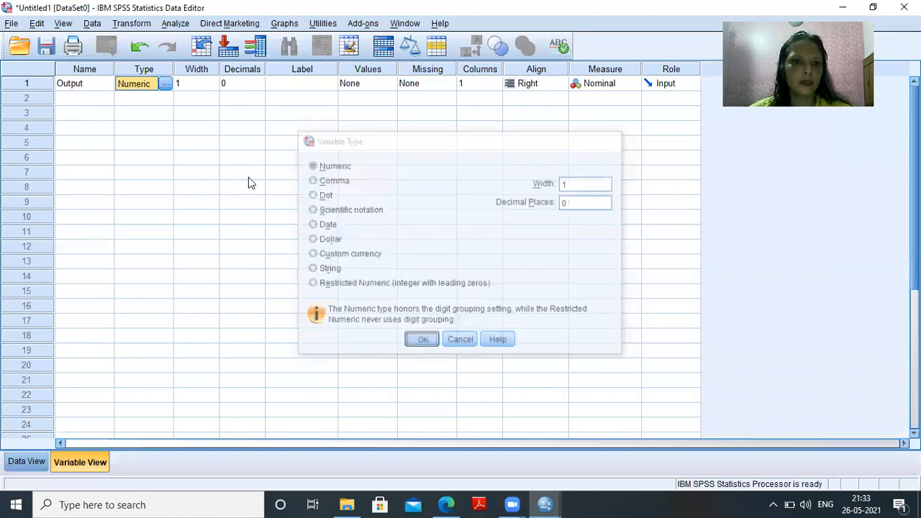
Set the width of the Output variable to 5
left_click(207, 82)
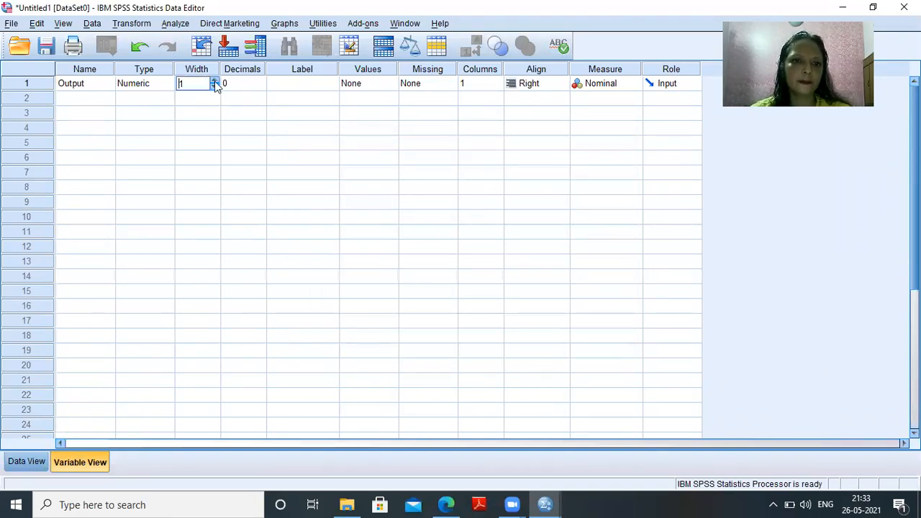
type("5")
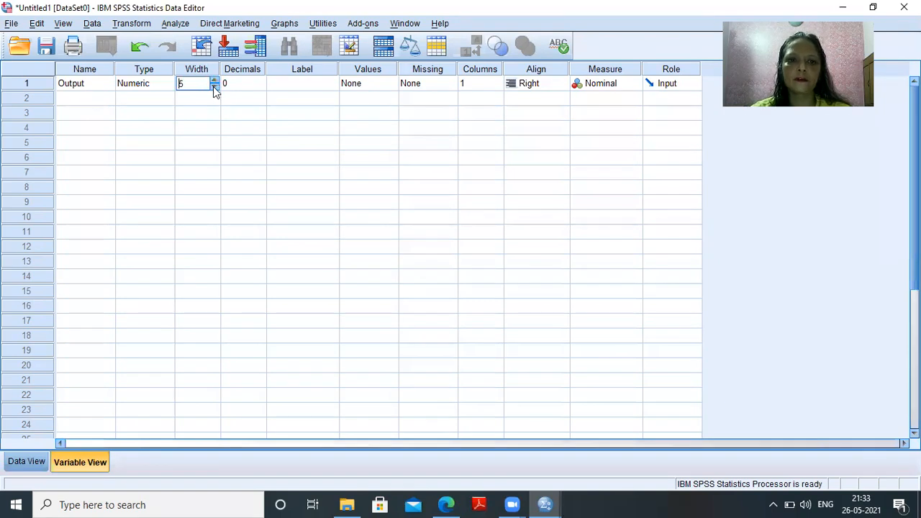
left_click(214, 88)
left_click(213, 81)
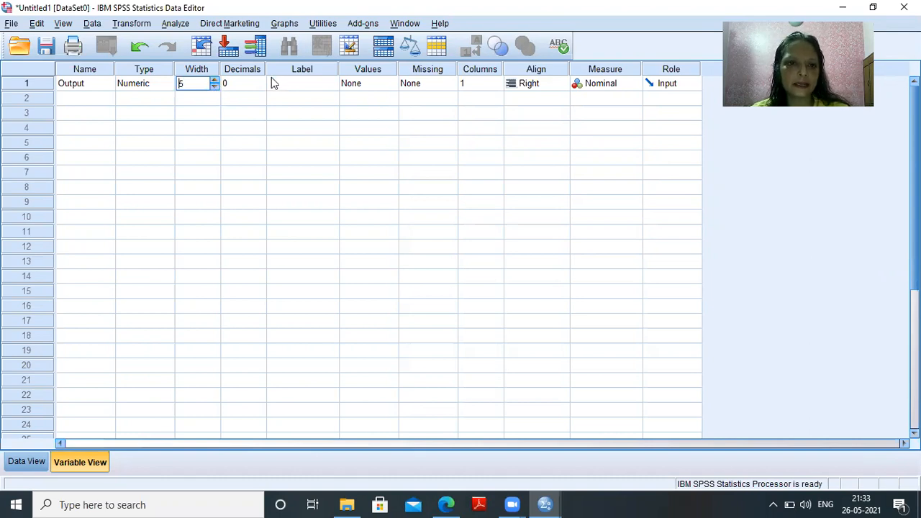
Give the Output variable the label "Output of Agriculture farms in Punjab"
left_click(319, 87)
type("Out")
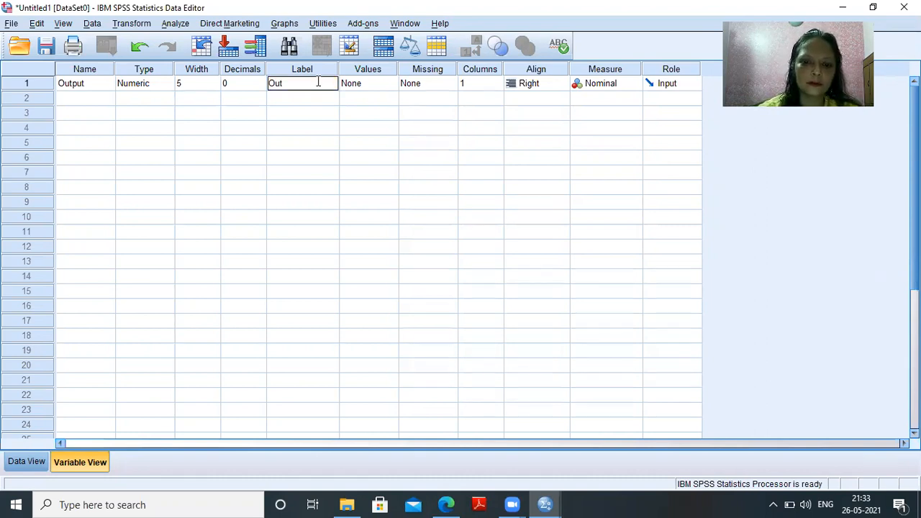
type("put of A")
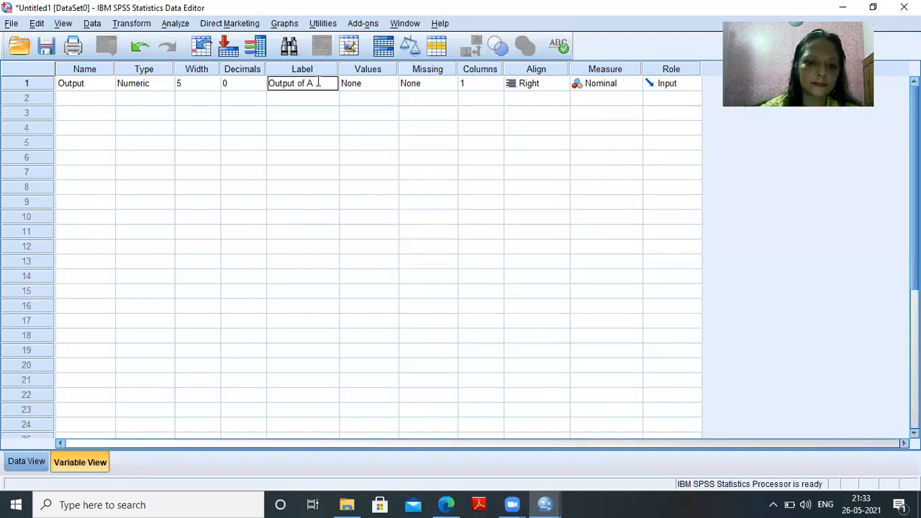
type("gricultu")
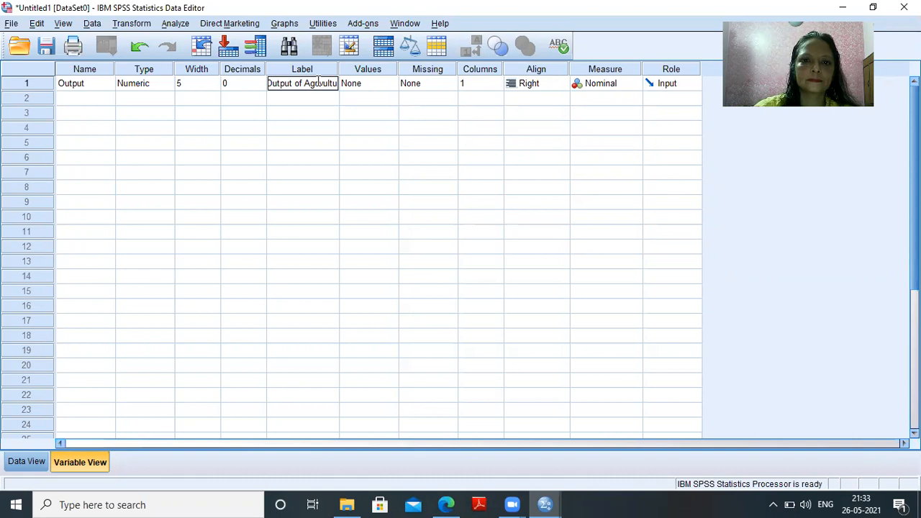
left_click(523, 80)
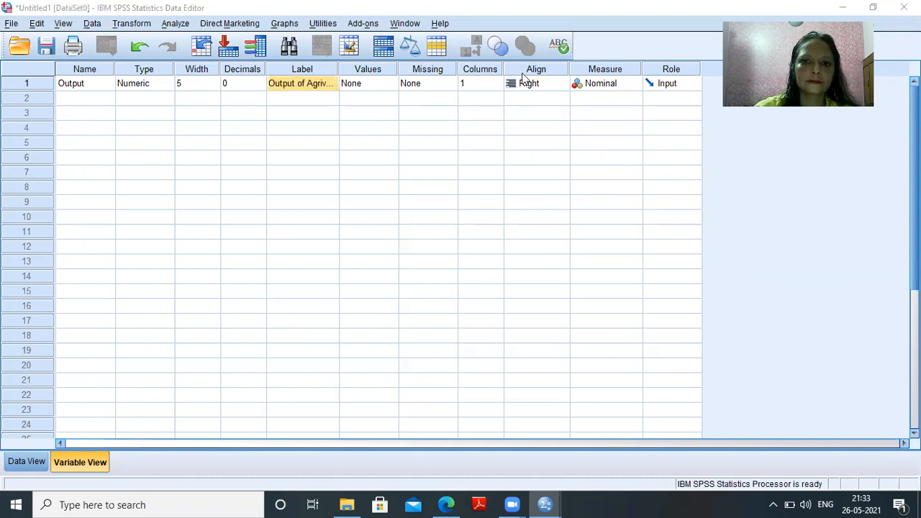
left_click(336, 85)
key("BackSpace")
key("BackSpace")
key("BackSpace")
type("cultur")
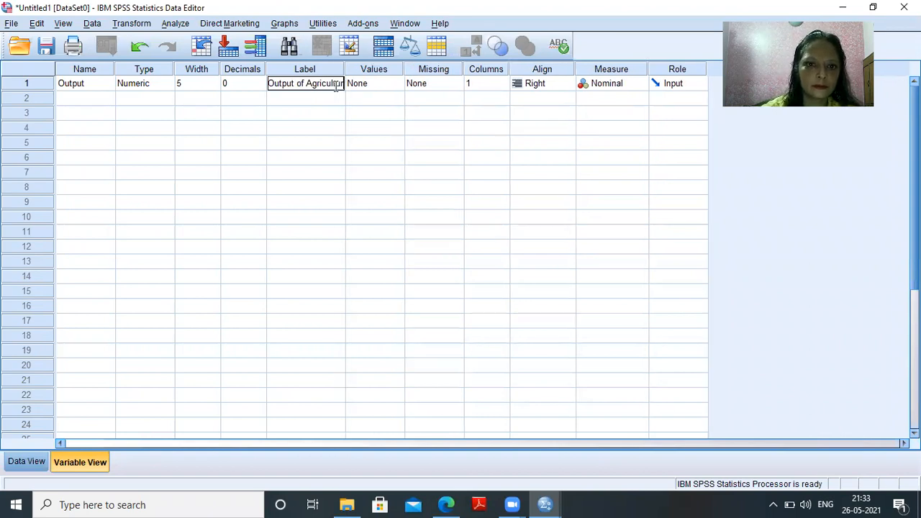
type("e far")
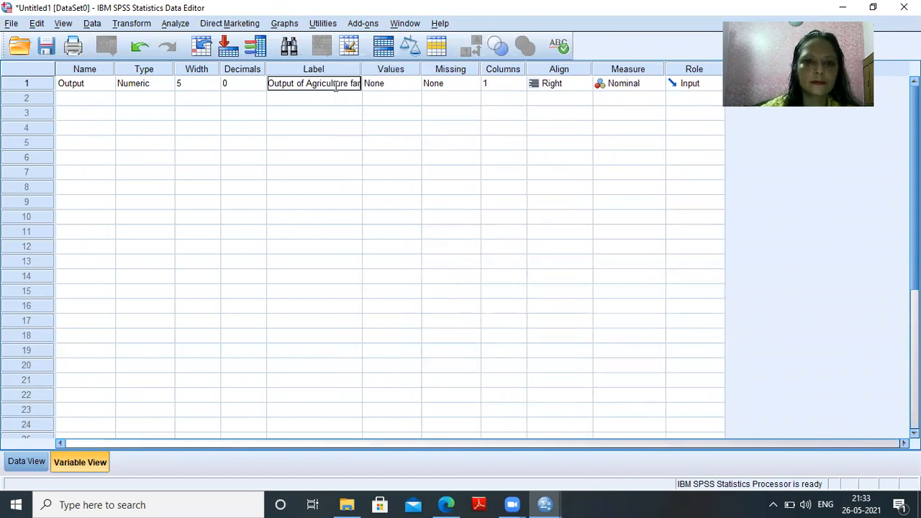
type("ms")
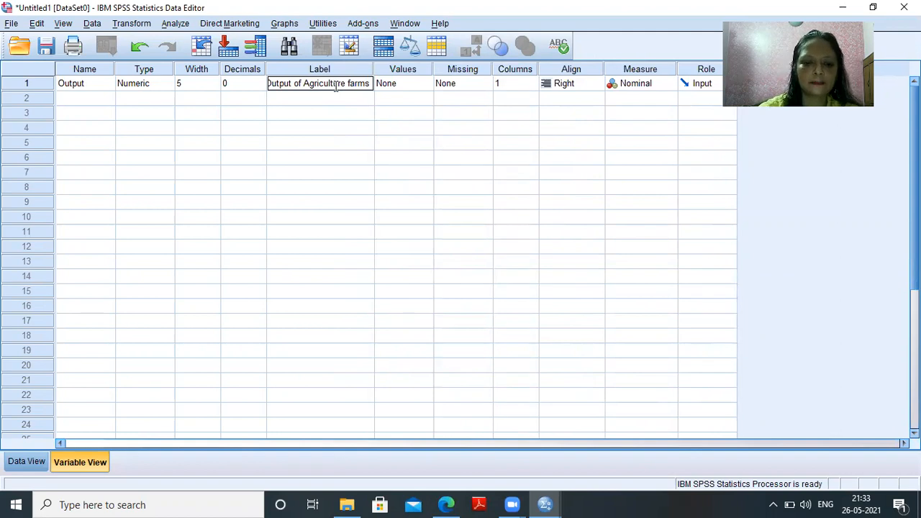
type(" in Punj")
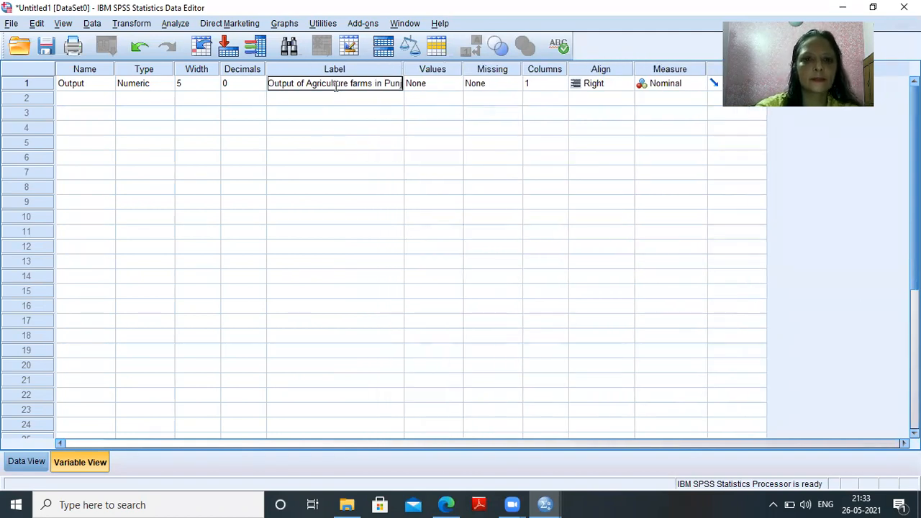
type("ab")
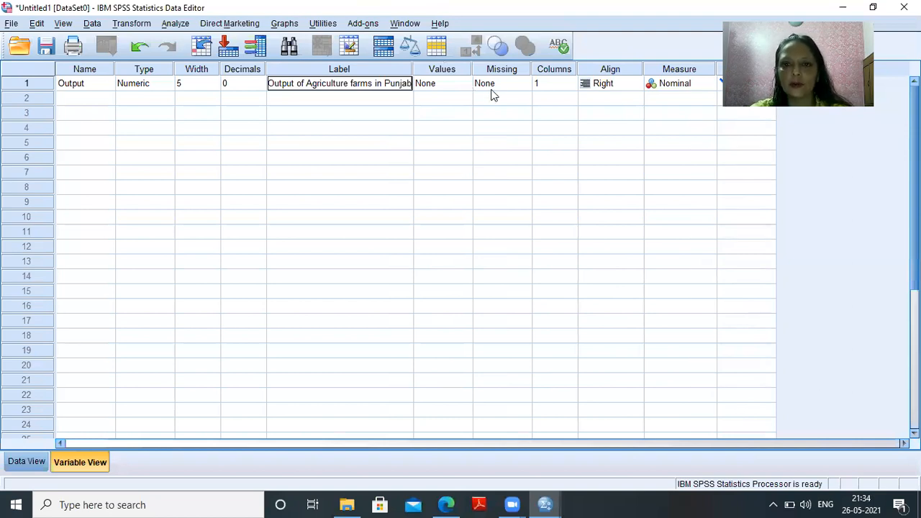
Set the Output variable's display columns to 7 and its alignment to Left
left_click(572, 85)
left_click(572, 86)
left_click(562, 101)
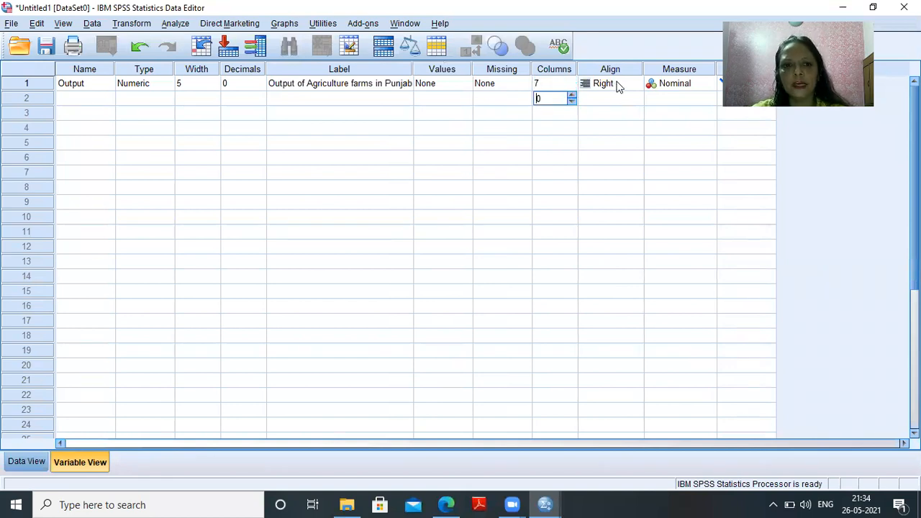
left_click(617, 85)
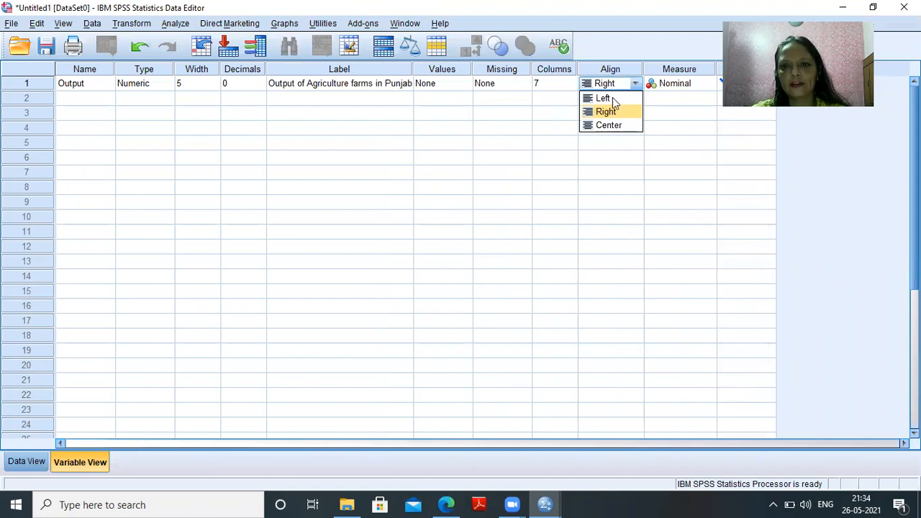
left_click(613, 98)
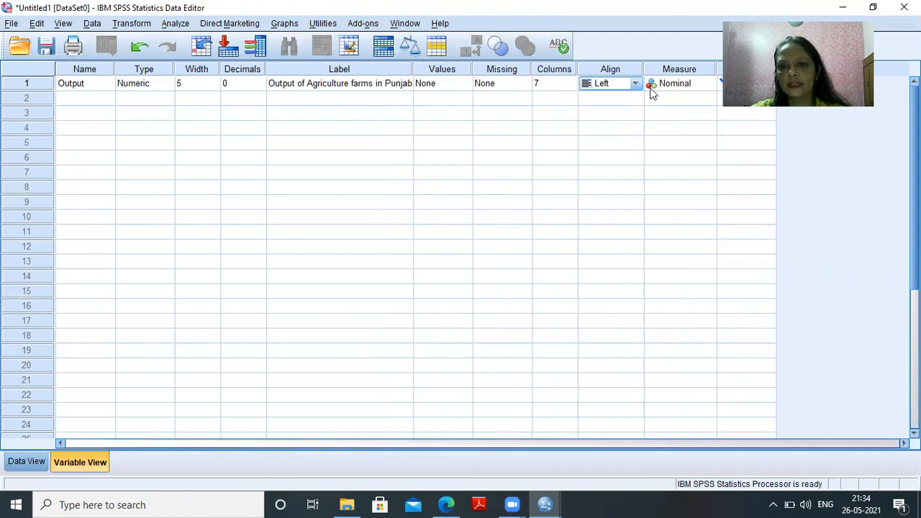
Set the Output variable's measurement level to Scale and its role to Input
left_click(650, 87)
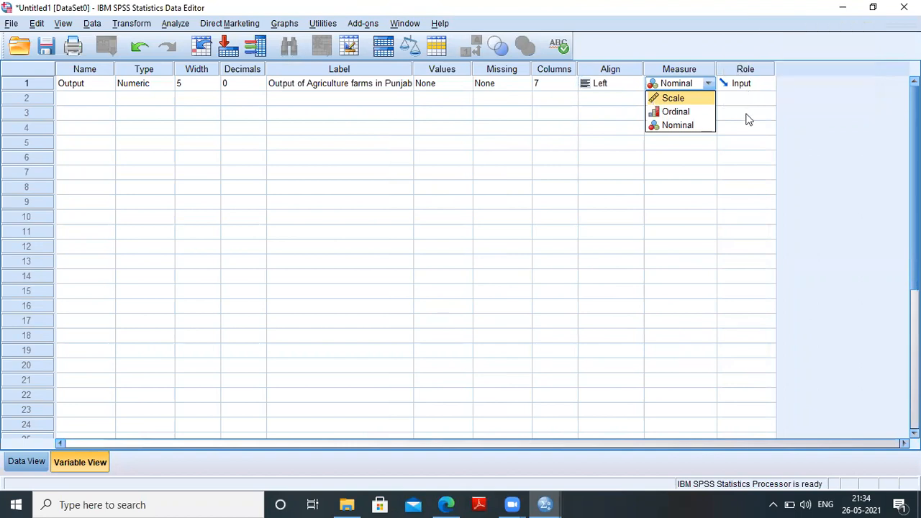
left_click(767, 85)
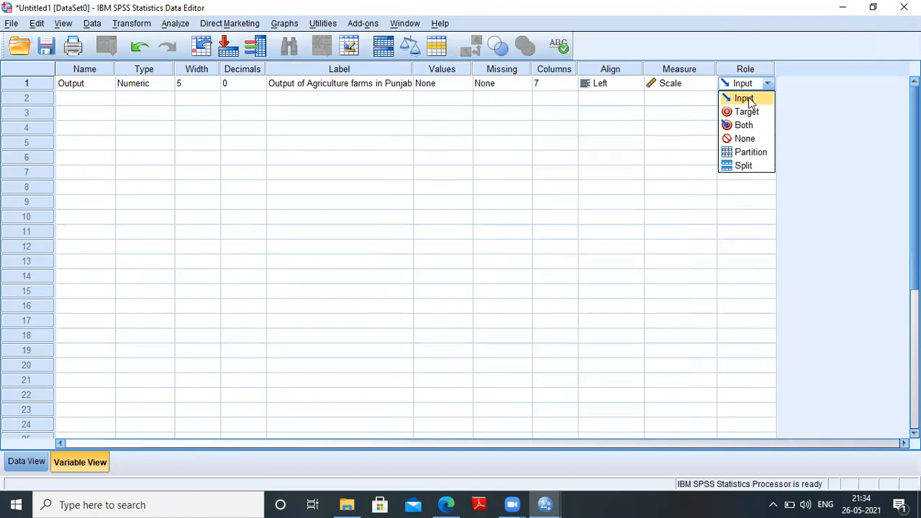
left_click(748, 102)
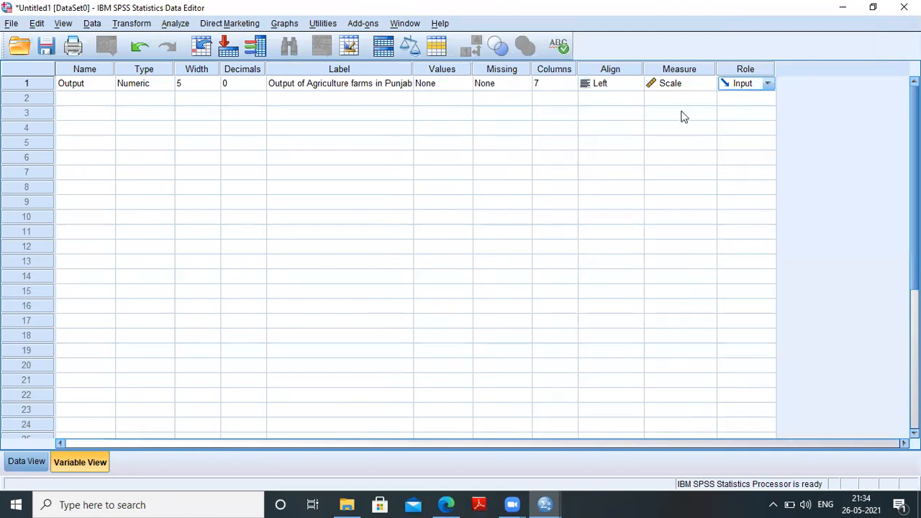
Add a second variable named Seeds with the label "Seeds Used"
left_click(92, 101)
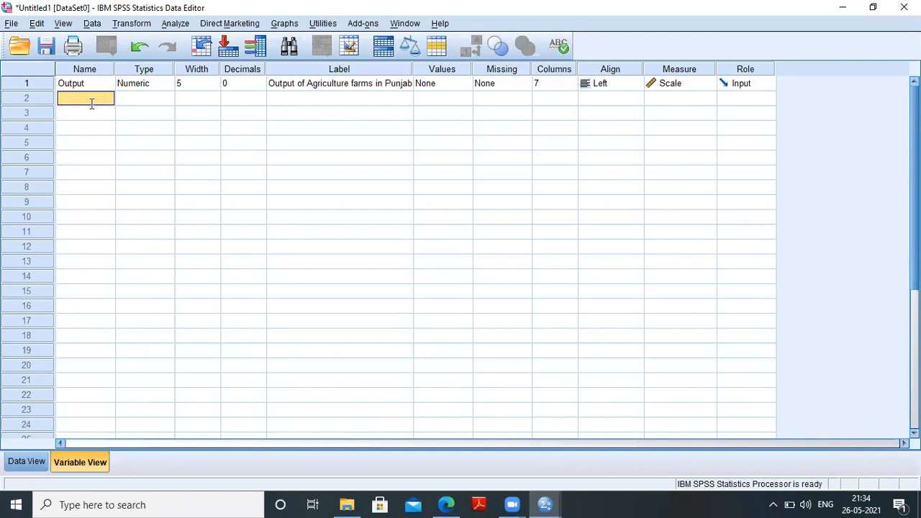
type("Seeds")
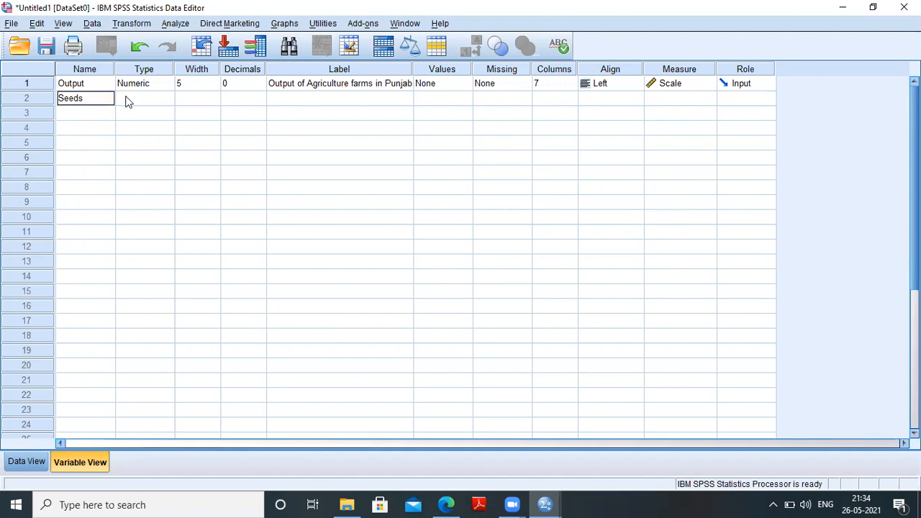
left_click(126, 103)
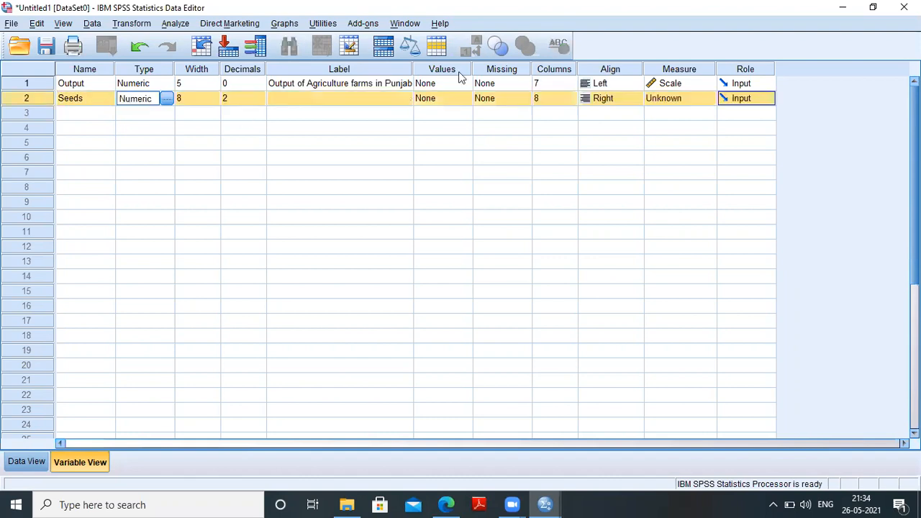
left_click(402, 97)
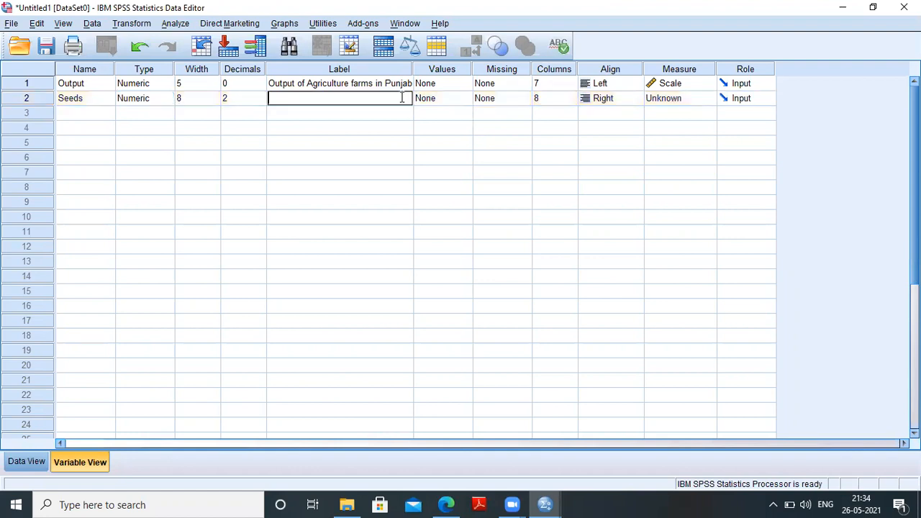
type("Seeds Used")
Set the Seeds variable's measurement level to Scale and its alignment to Left
left_click(662, 98)
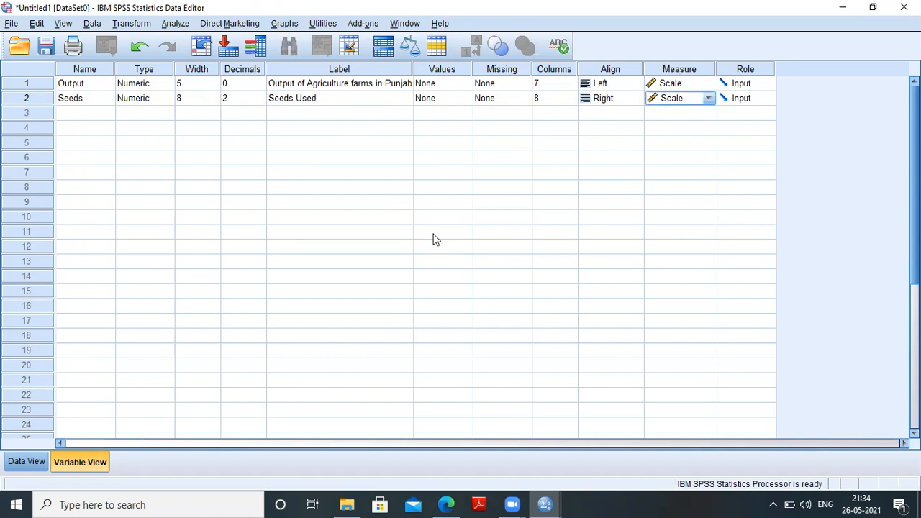
left_click(601, 100)
key("Return")
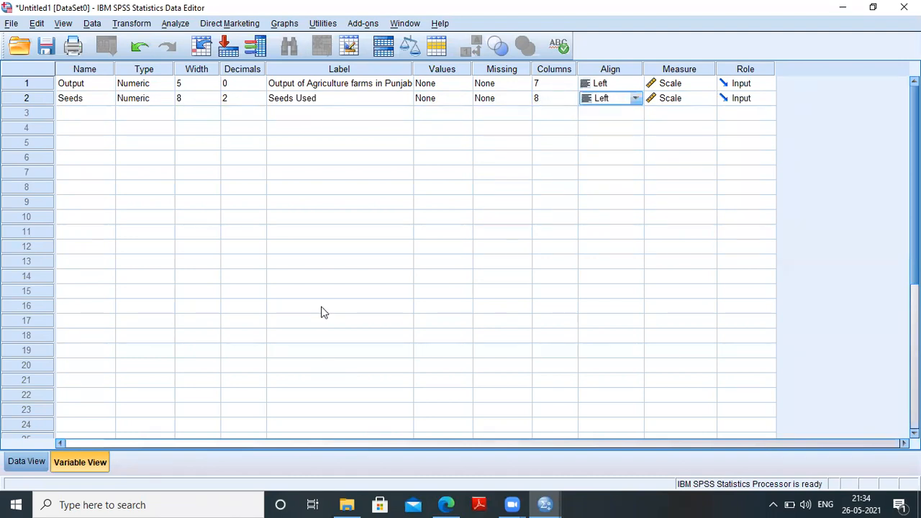
key("alt+Tab")
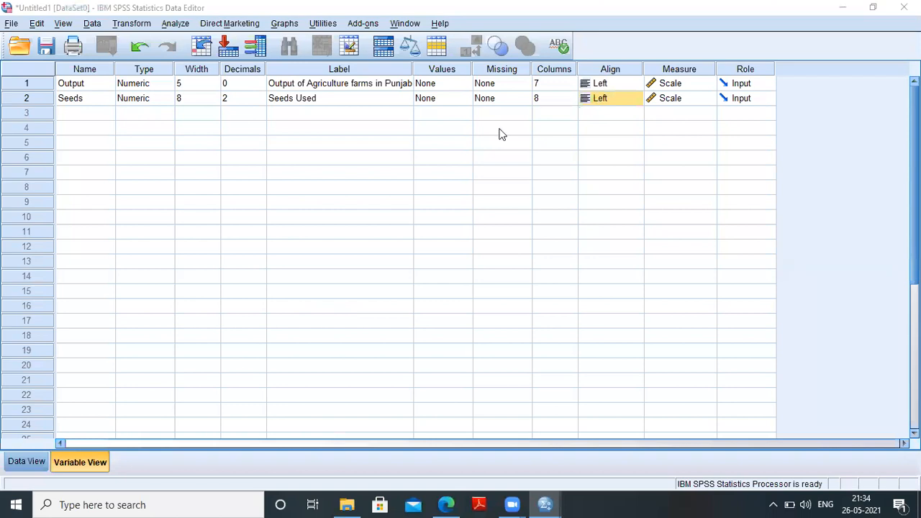
Enter the Output values 10000, 20000, 25000 and 35000 in cases 1 to 4 of the data sheet
left_click(27, 463)
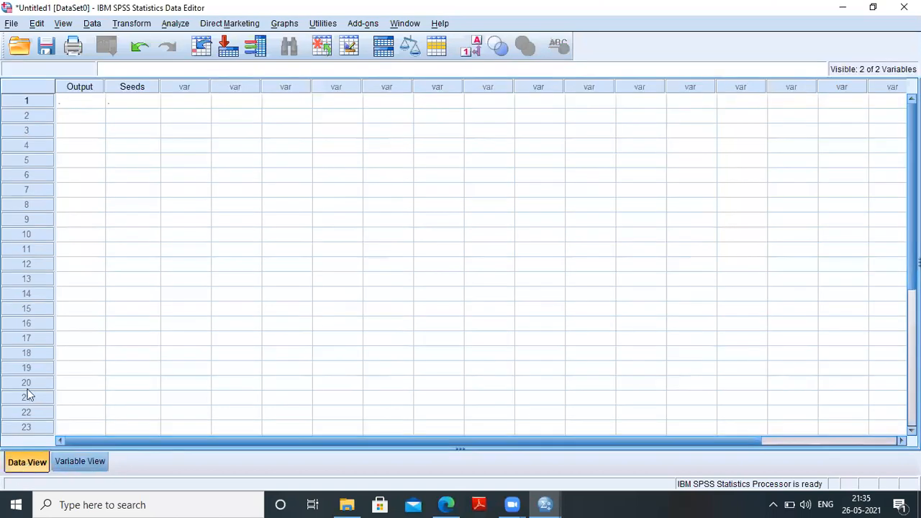
left_click(81, 107)
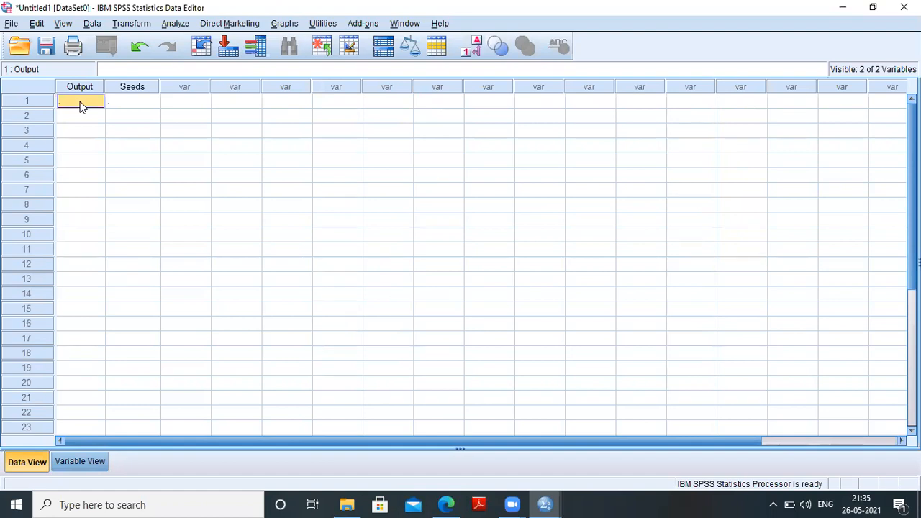
type("10000")
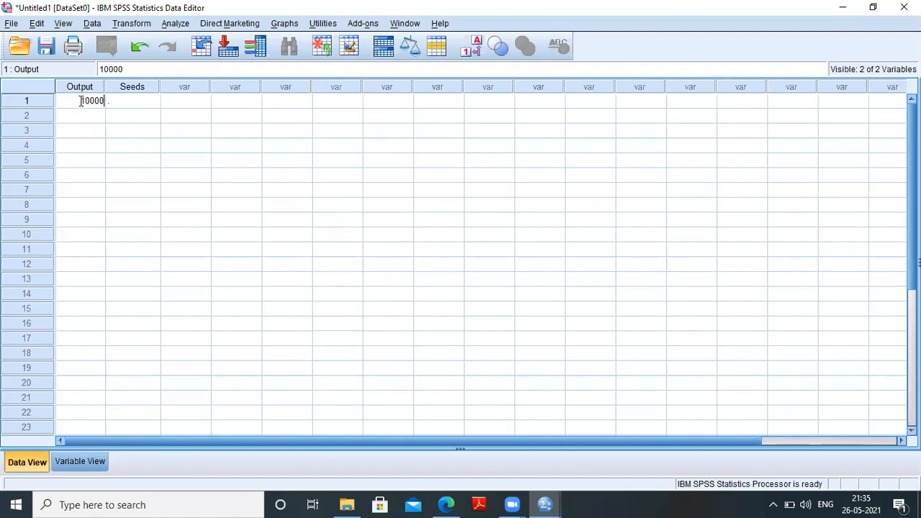
key("Return")
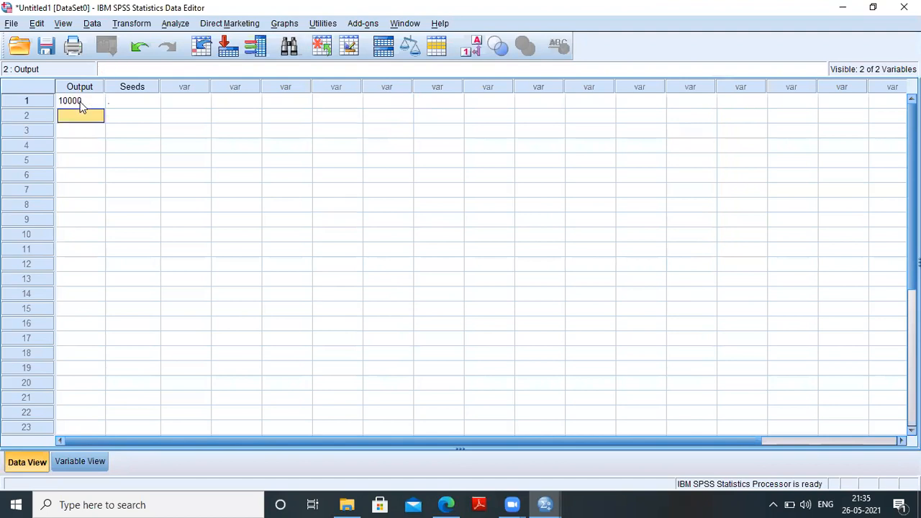
type("20000")
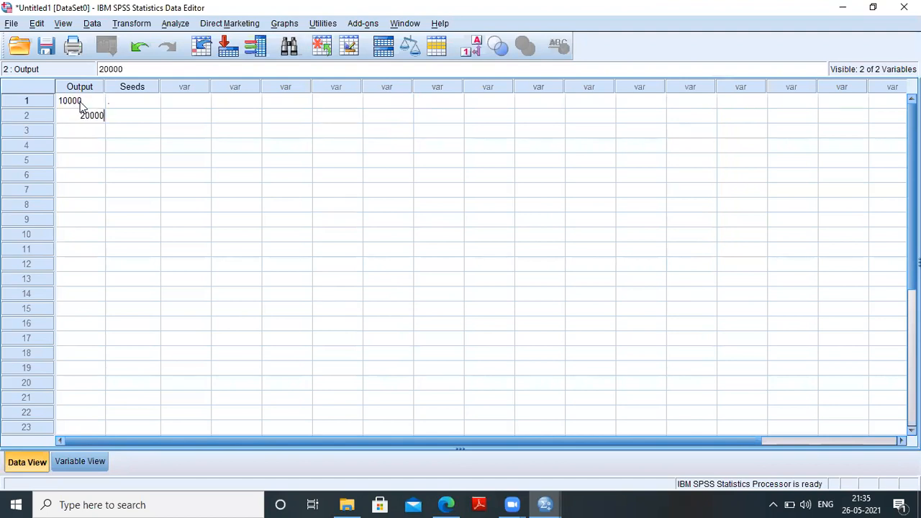
key("Return")
type("2")
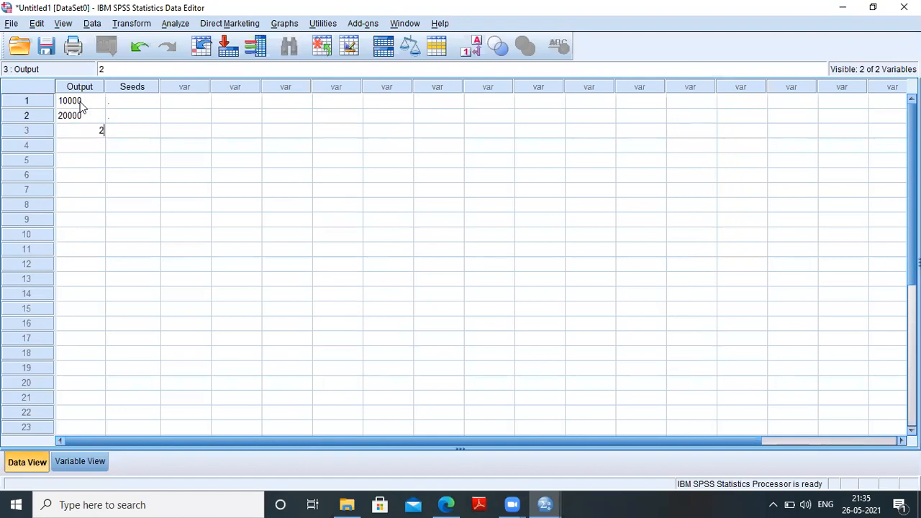
type("50000")
key("BackSpace")
key("Return")
type("35000")
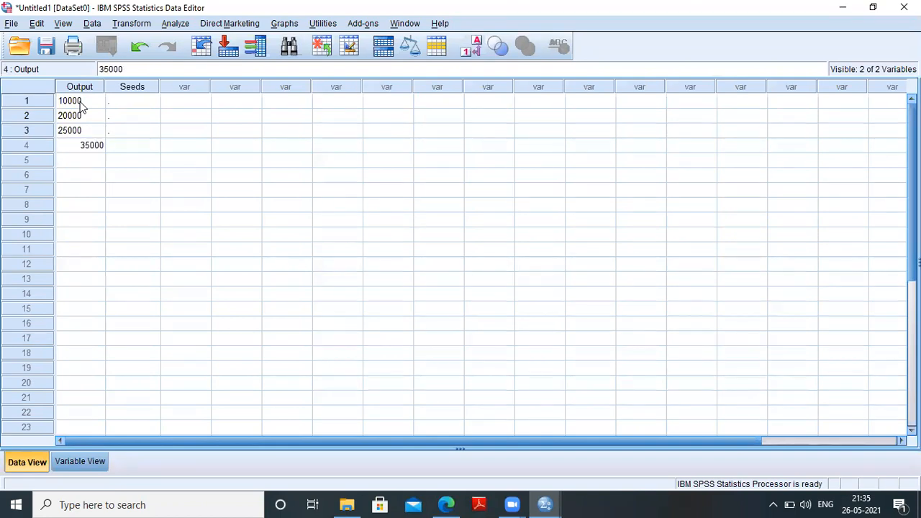
key("Return")
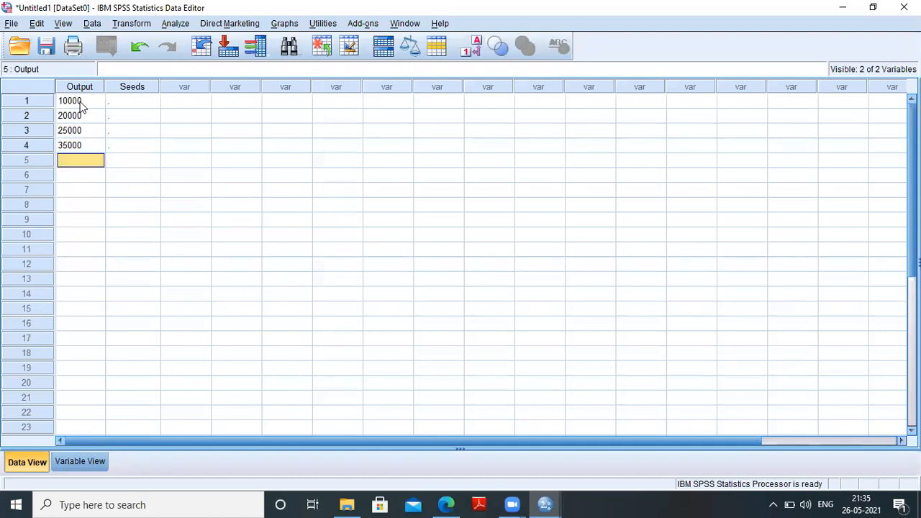
Enter the Output values 45000, 66000 and 72000 in cases 5 to 7
type("45000")
key("Return")
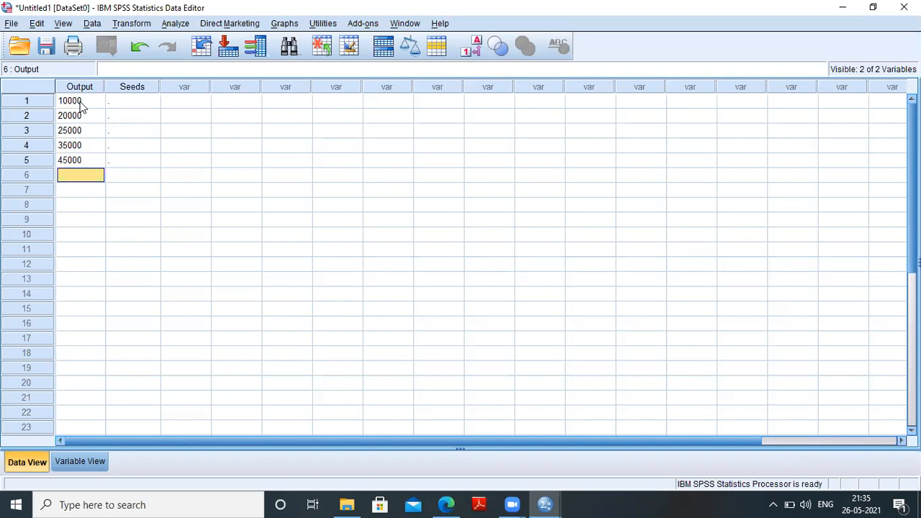
type("66000")
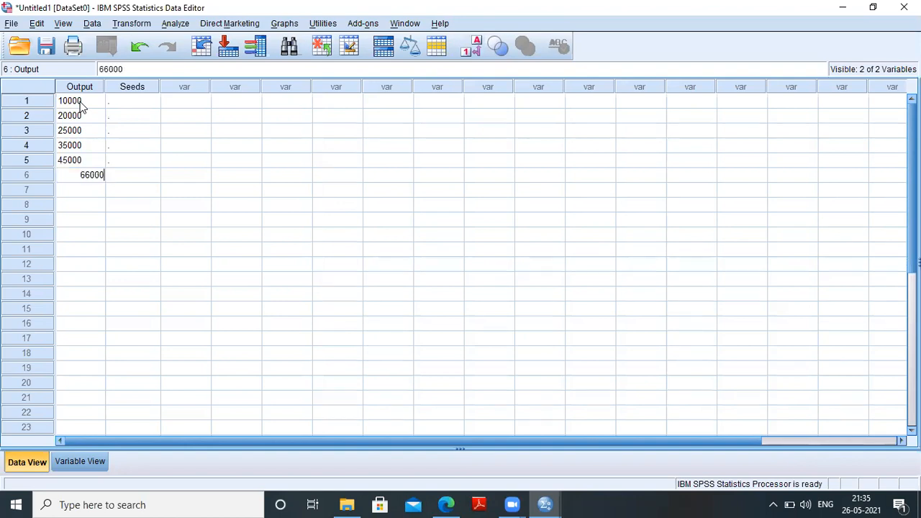
key("Return")
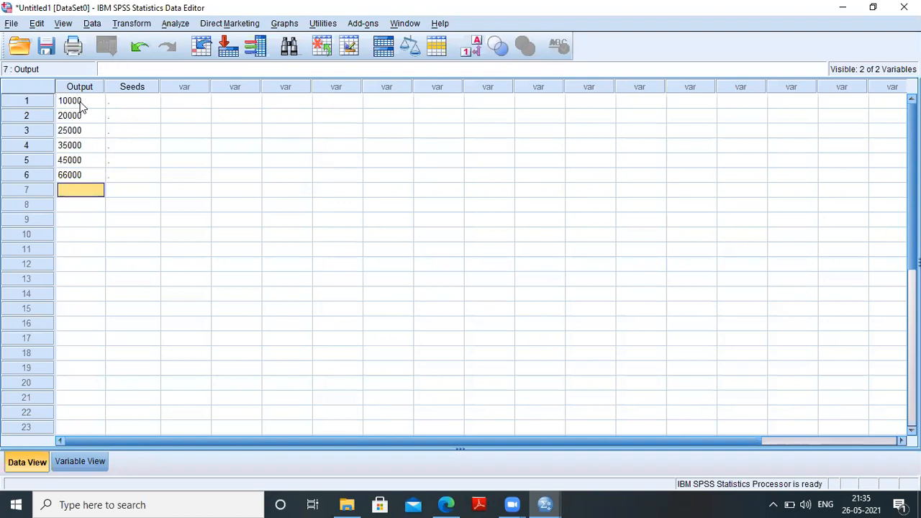
type("72000")
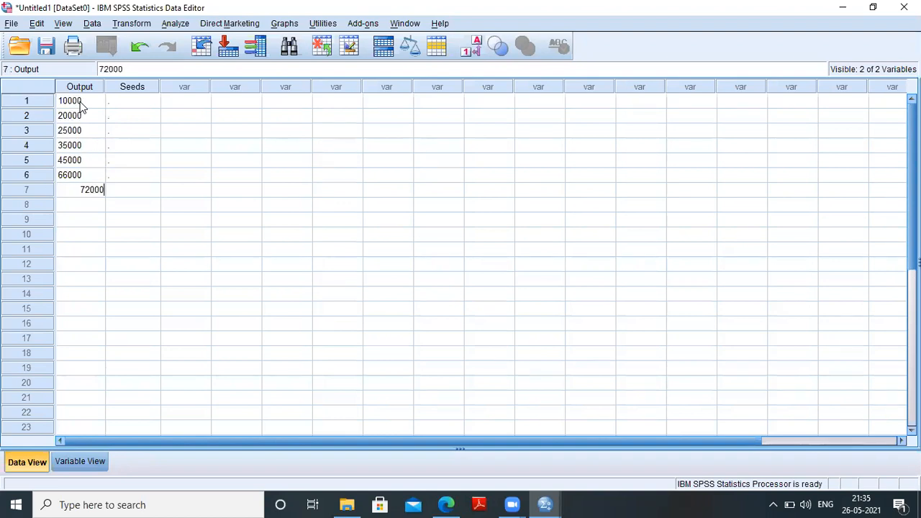
key("Return")
Enter the Output values 80000, 92000 and 100000 in cases 8 to 10
type("8")
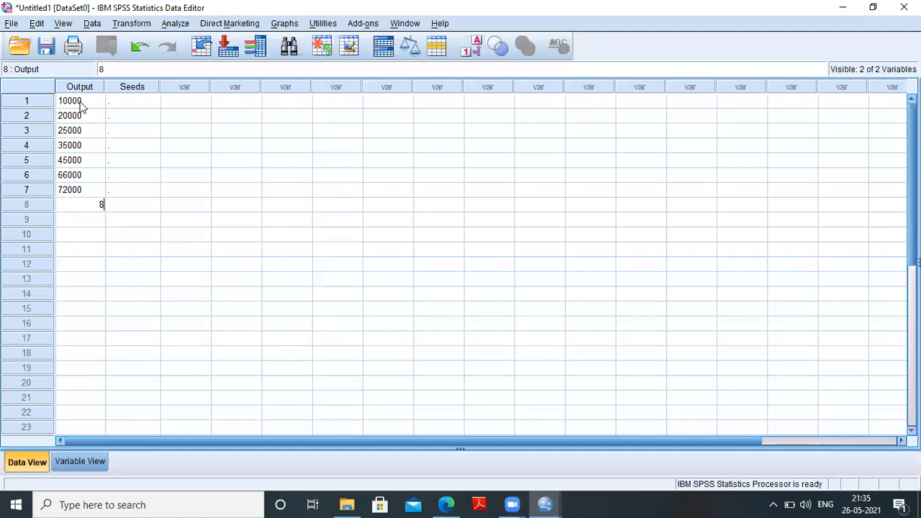
type("0000")
key("Return")
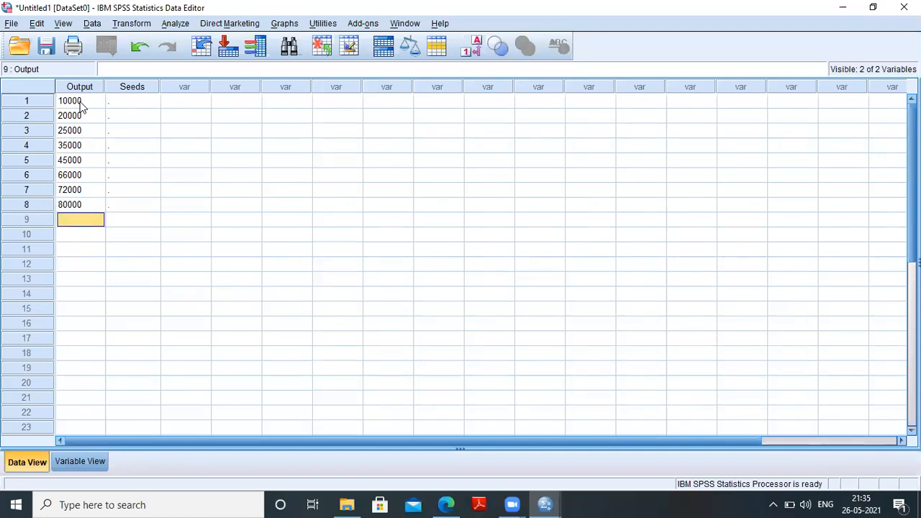
type("92000")
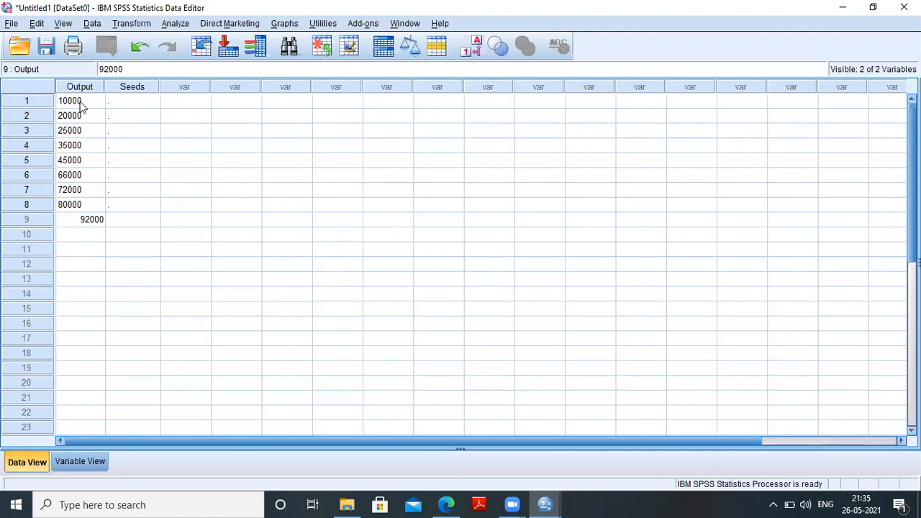
key("Return")
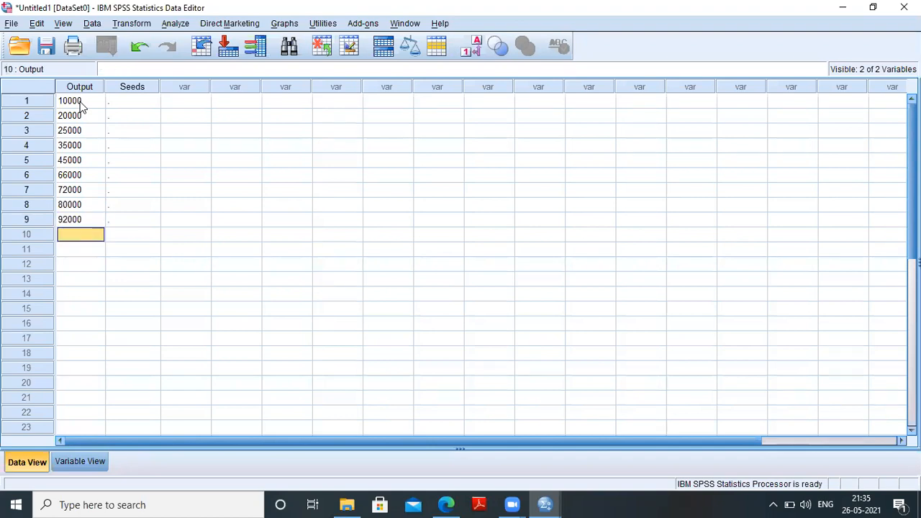
type("100000")
key("Return")
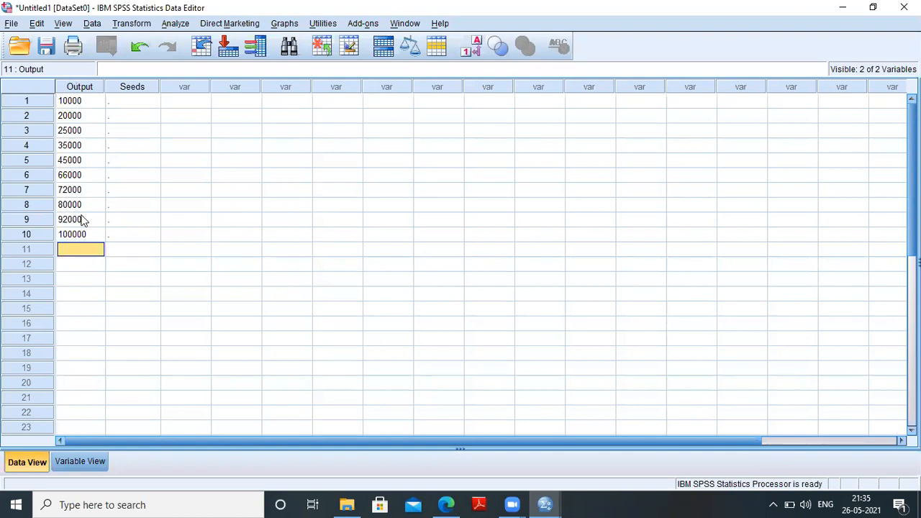
Change the Output value of case 10 to 99000
left_click(88, 238)
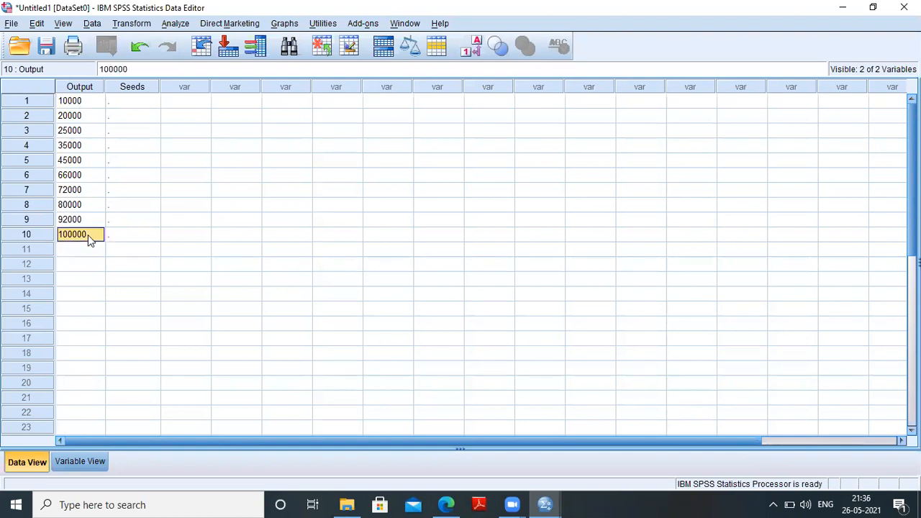
type("99000")
key("Return")
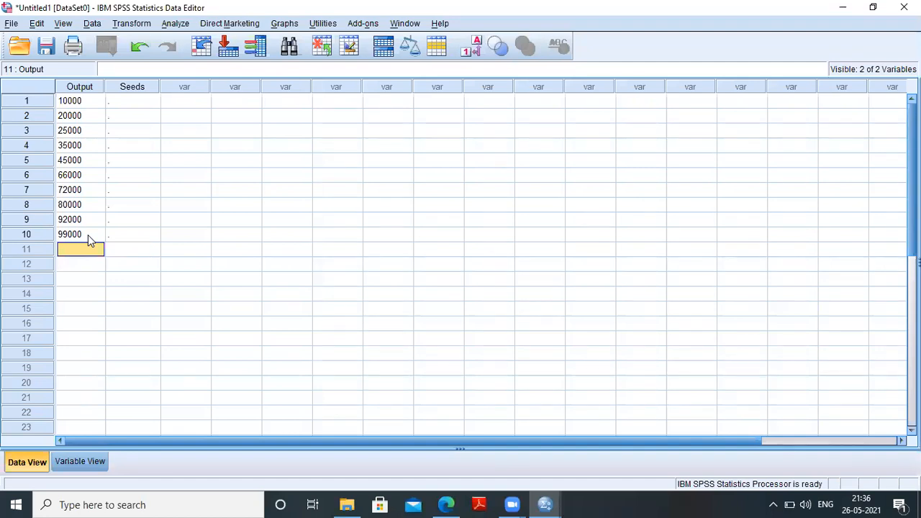
Enter the Output values 52000, 45000 and 89000 in cases 11 to 13
type("52000")
key("Return")
type("45000")
key("Return")
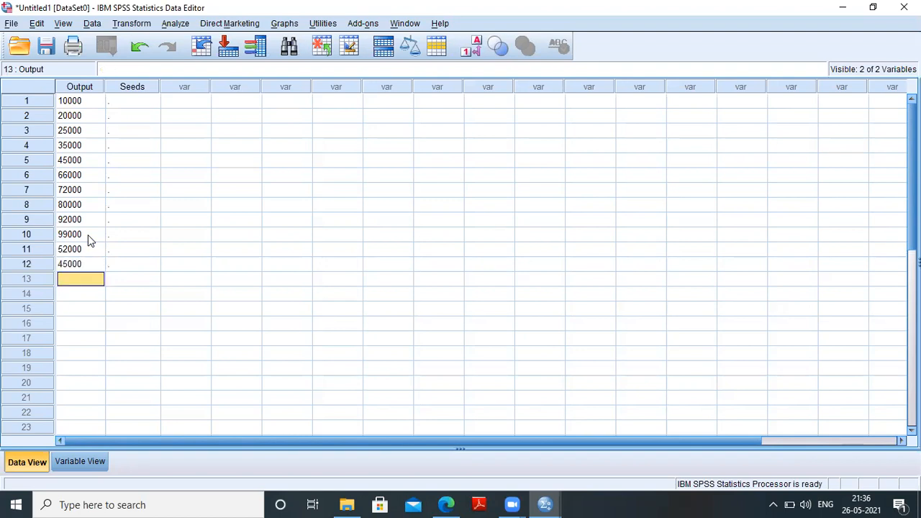
type("89000")
key("Return")
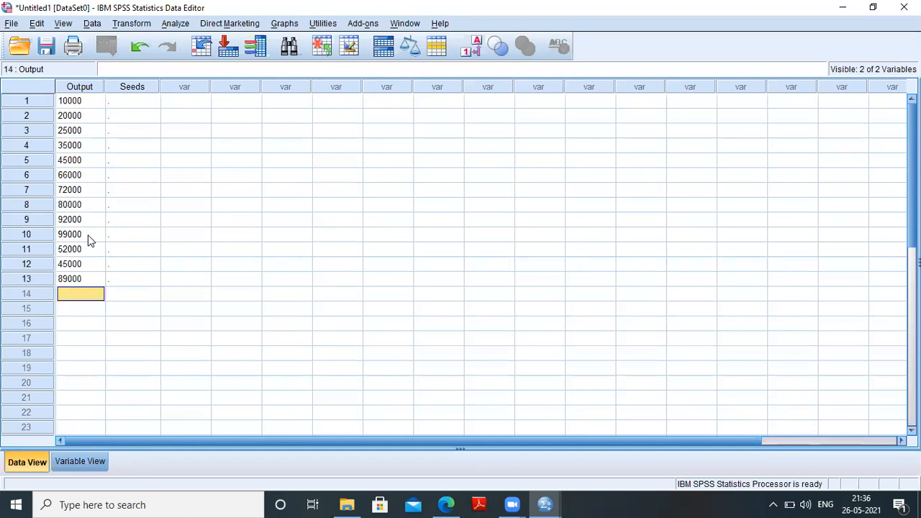
Enter the Output values 73000 and 42000 in cases 14 and 15
type("73")
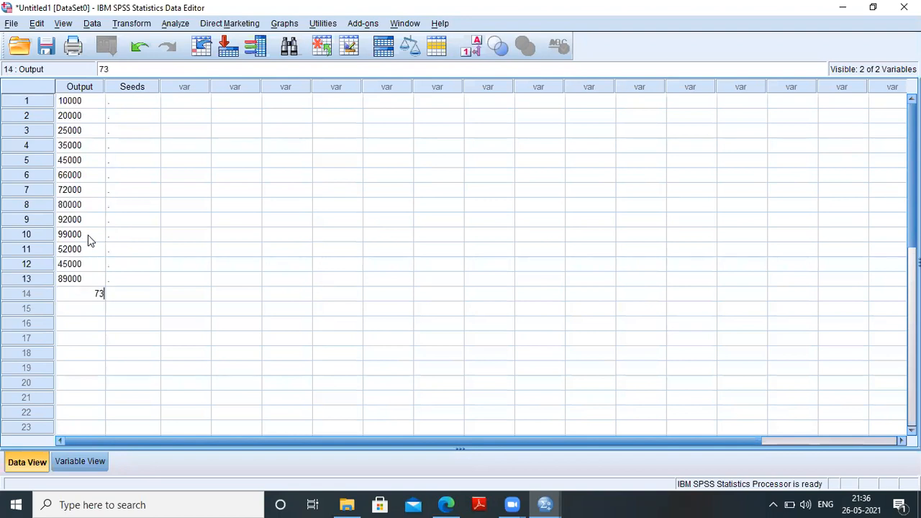
type("000")
key("Return")
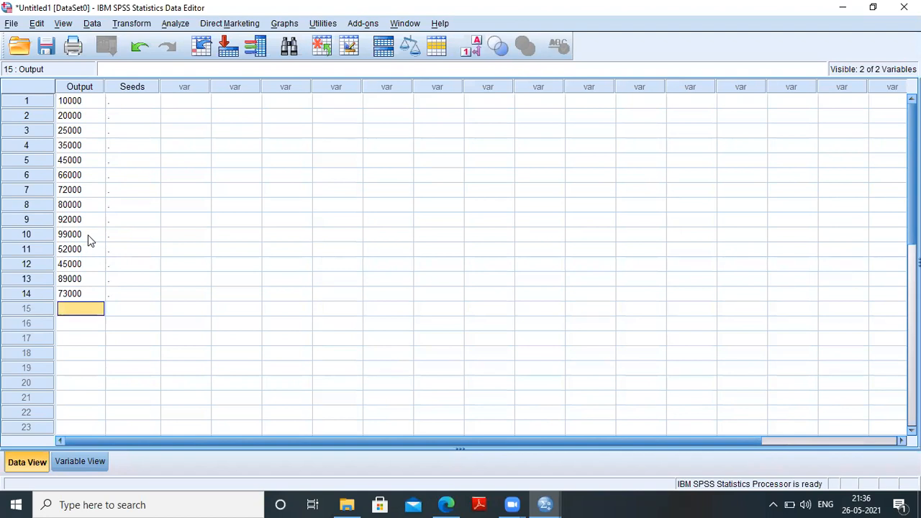
type("200")
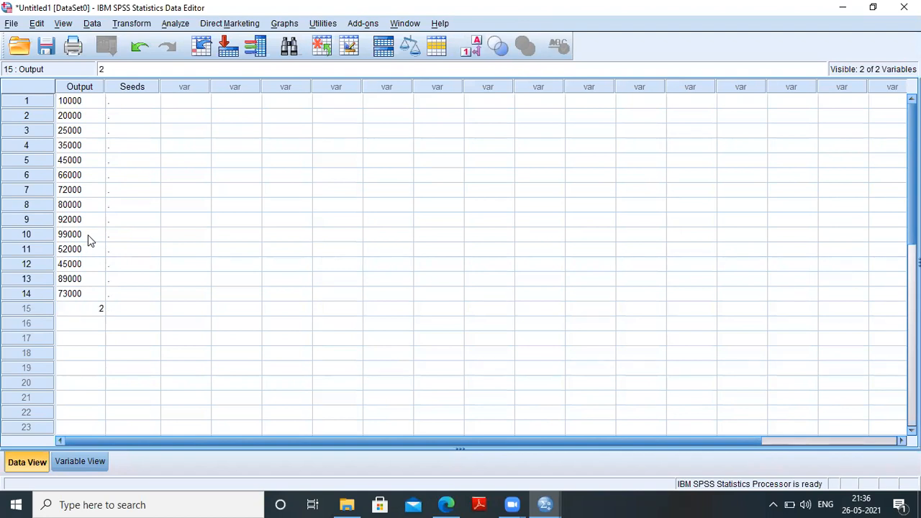
key("BackSpace")
key("BackSpace")
key("BackSpace")
type("42000")
Add the unit to the Output variable's label so it reads "Output of Agriculture farms in Punjab (in Quintals)"
left_click(54, 462)
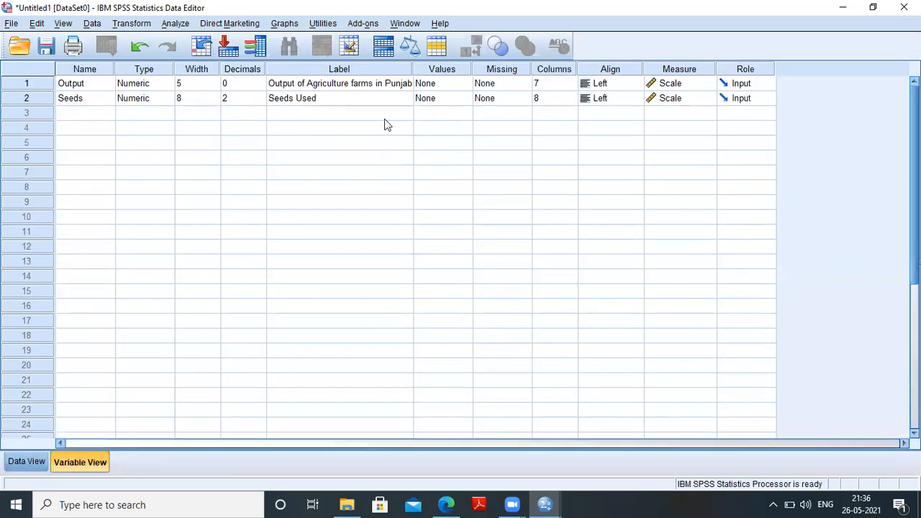
left_click(399, 84)
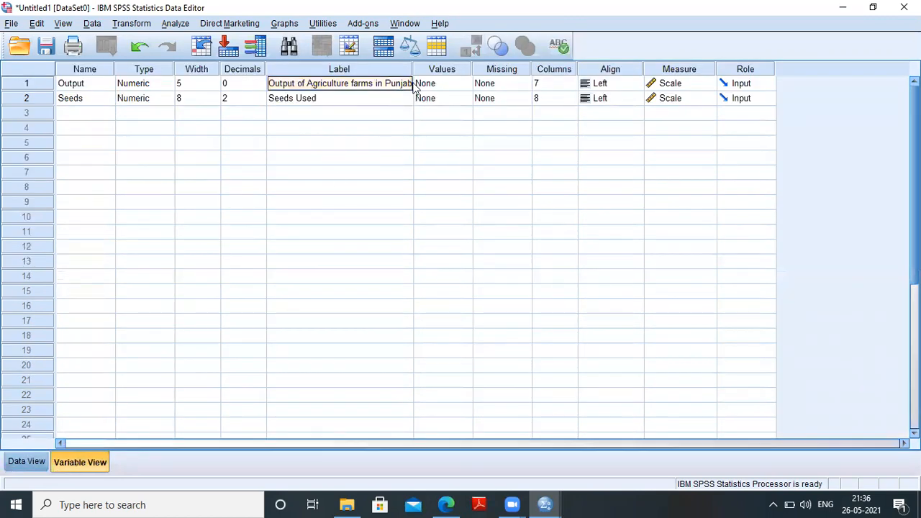
key("Right")
key("Right")
key("Right")
type("(in")
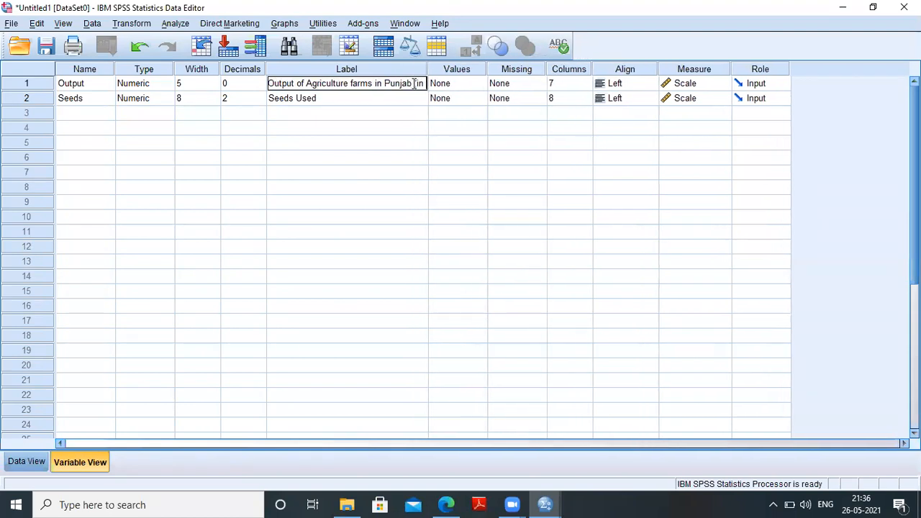
type(" Quintals")
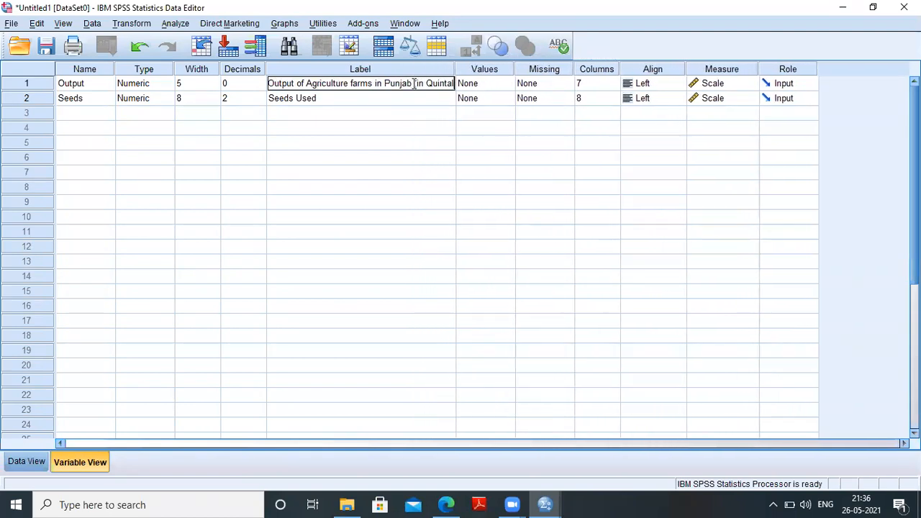
type(")")
left_click(414, 84)
type("(")
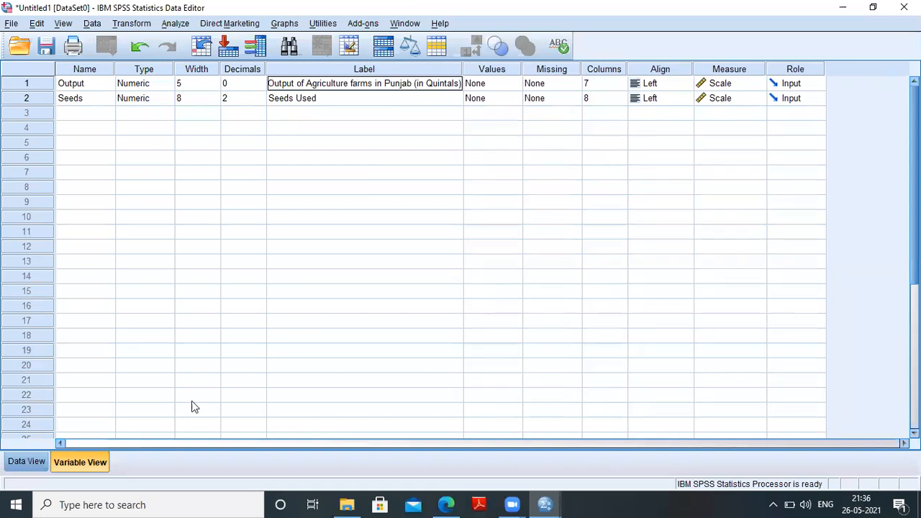
Enter the Seeds values 55, 62 and 75 in cases 1 to 3 of the data sheet
left_click(33, 460)
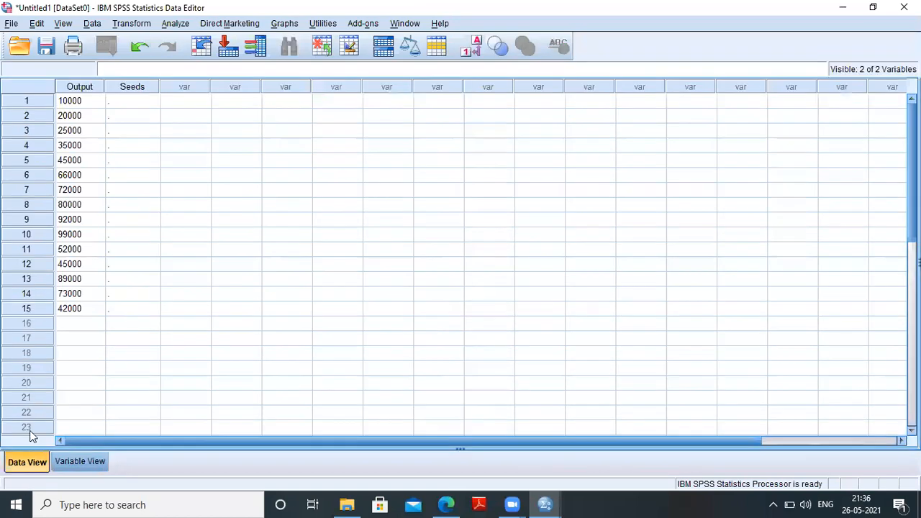
left_click(122, 102)
type("55")
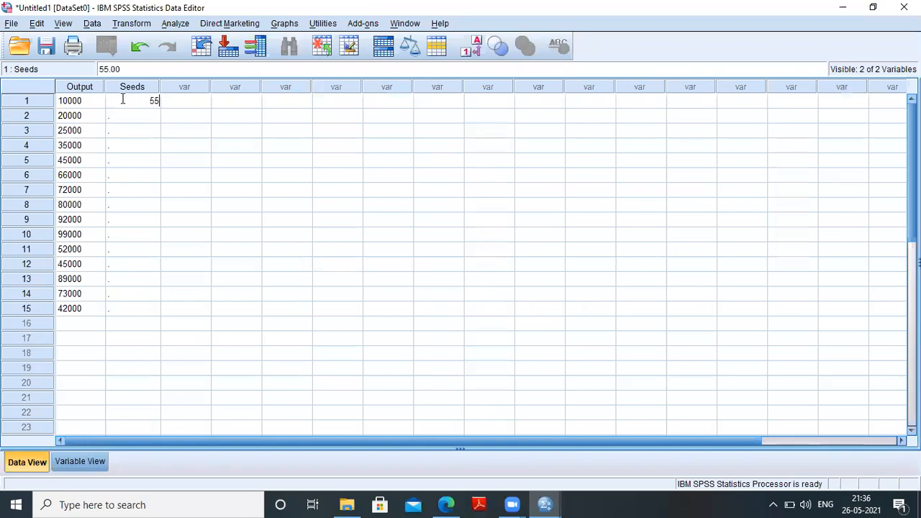
key("Return")
type("62")
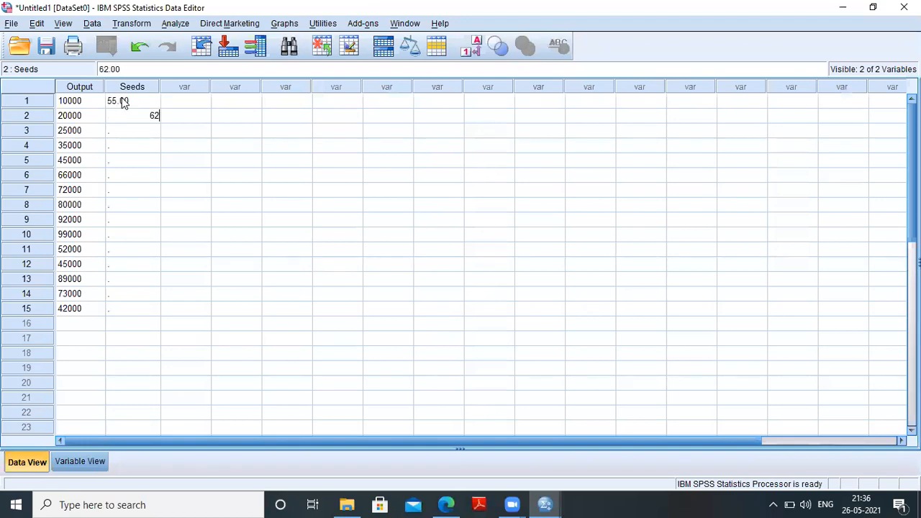
key("Return")
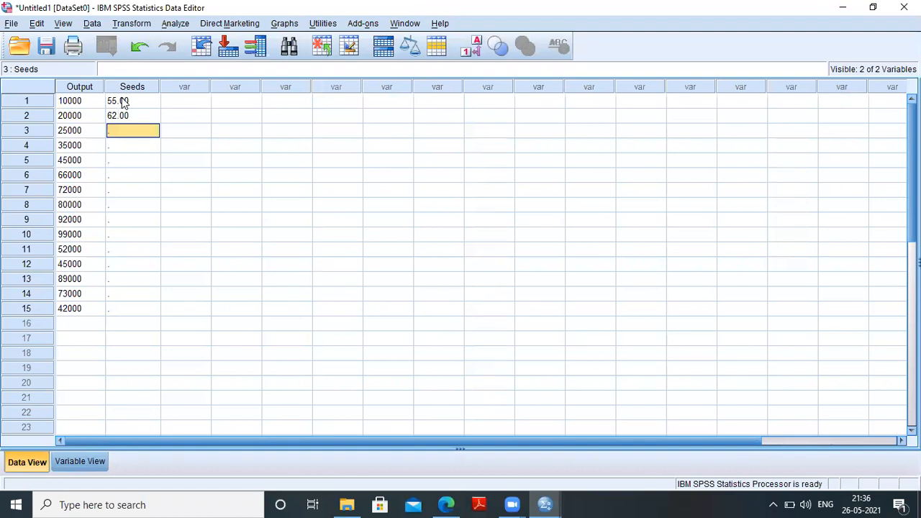
type("75")
key("Return")
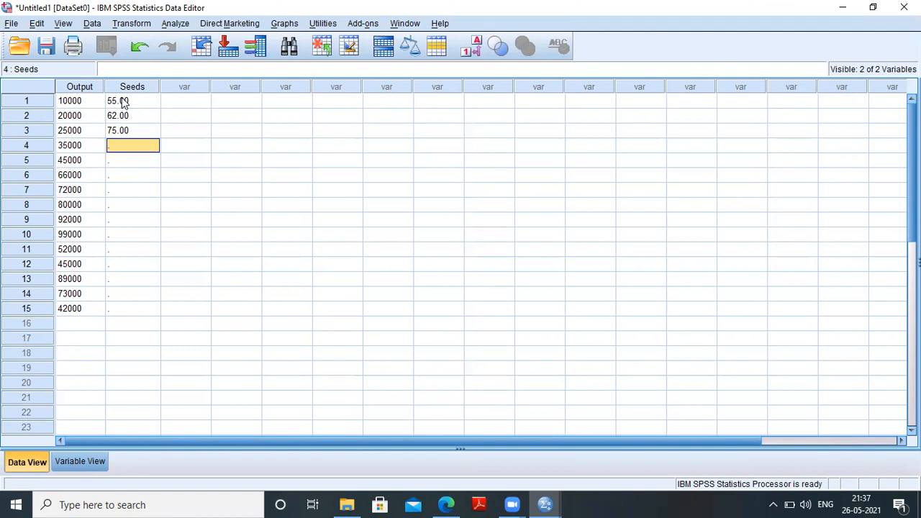
Enter the Seeds values 78, 88 and 98 in cases 4 to 6
type("78")
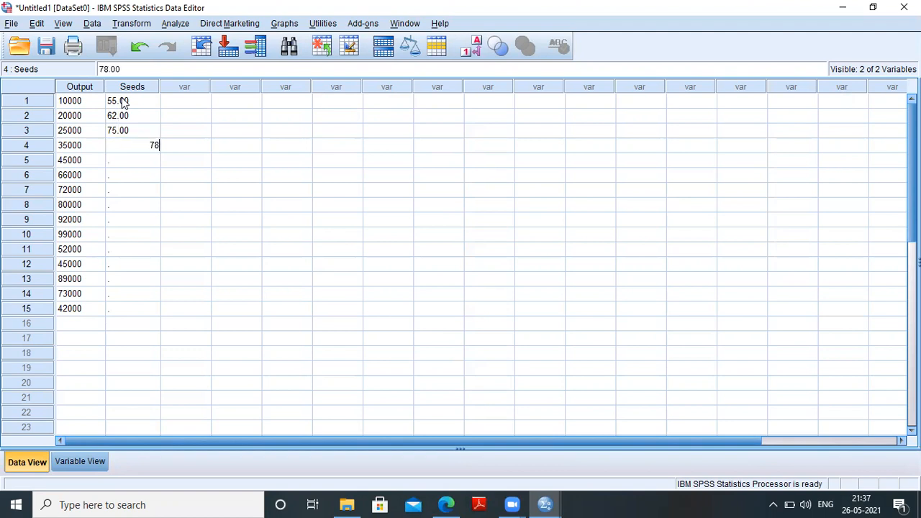
key("Return")
type("88")
key("Return")
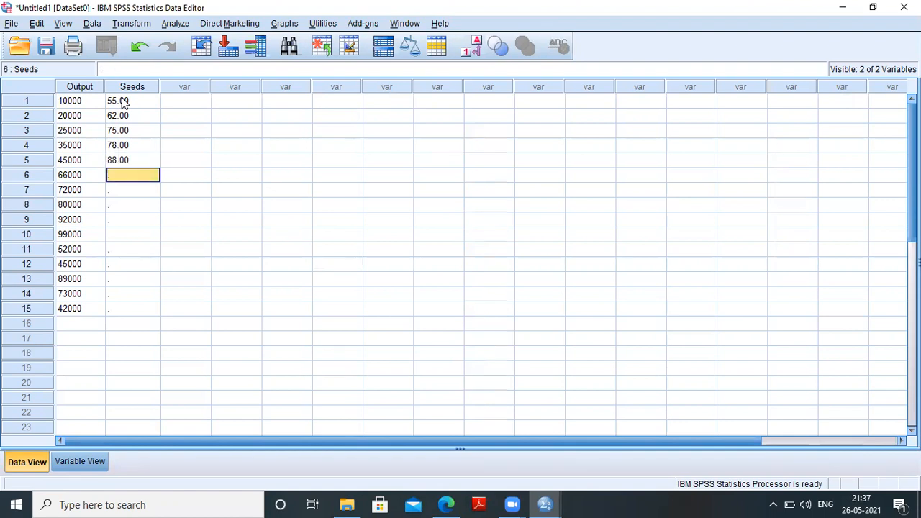
type("98")
key("Return")
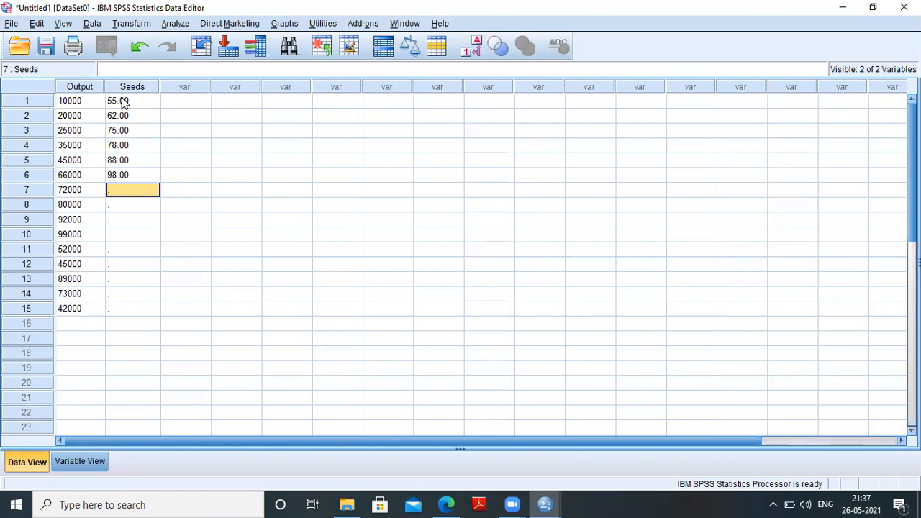
Enter the Seeds values 94 and 99 in cases 7 and 8
type("94")
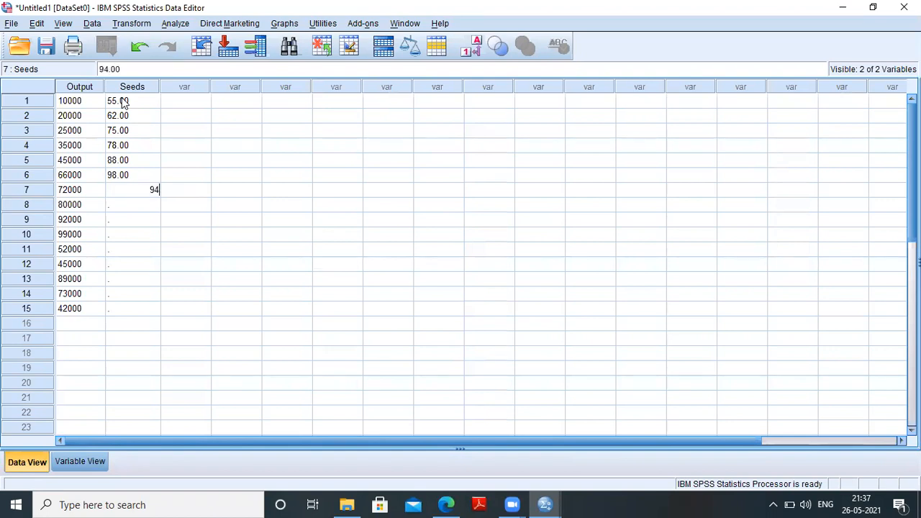
key("Return")
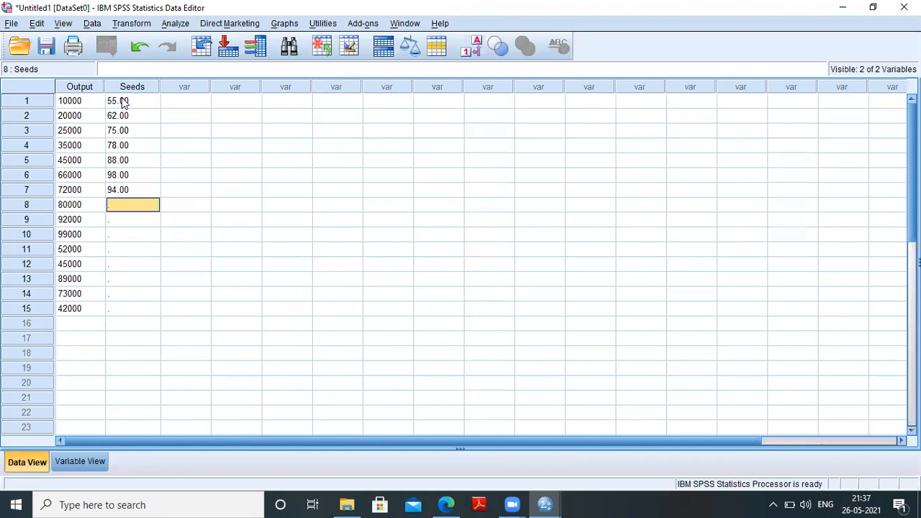
type("8")
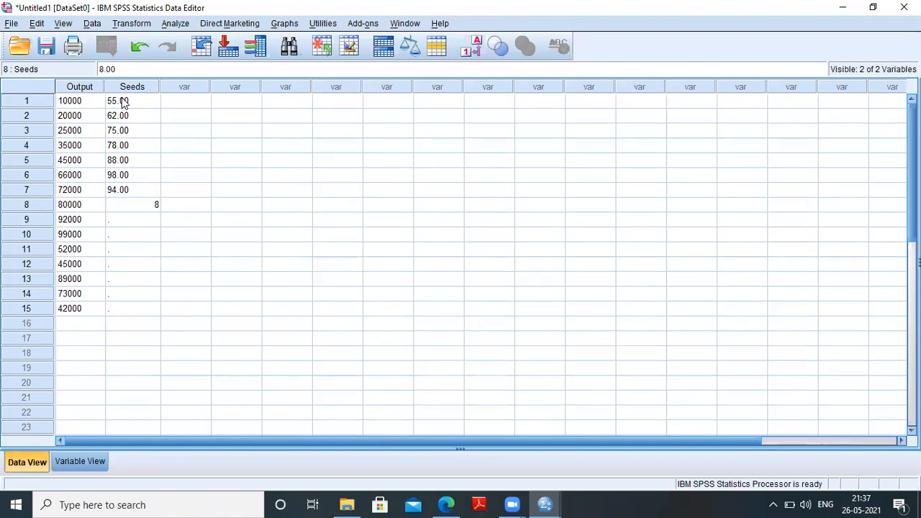
key("BackSpace")
type("99")
key("Return")
Enter the Seeds values 120, 125 and 67 in cases 9 to 11
type("120")
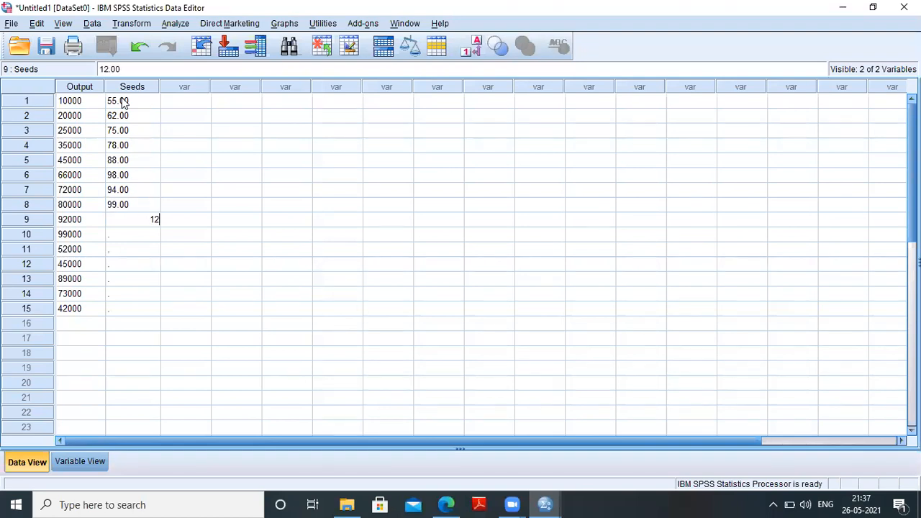
key("Return")
type("125")
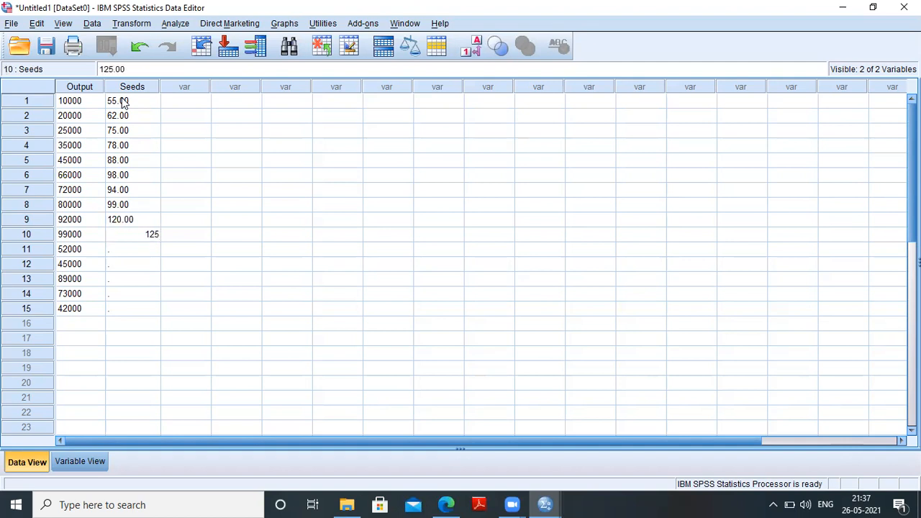
key("Return")
type("67")
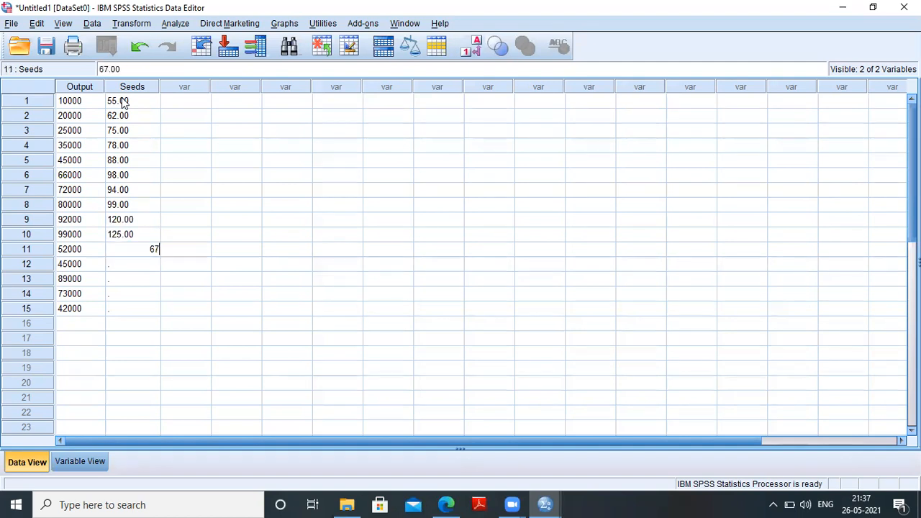
key("Return")
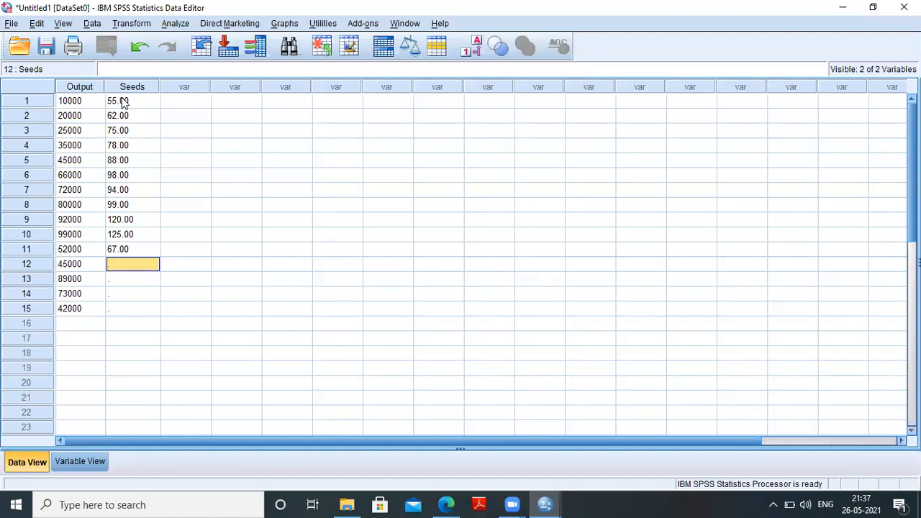
Enter the Seeds values 79 and 99 in cases 12 and 13
type("79")
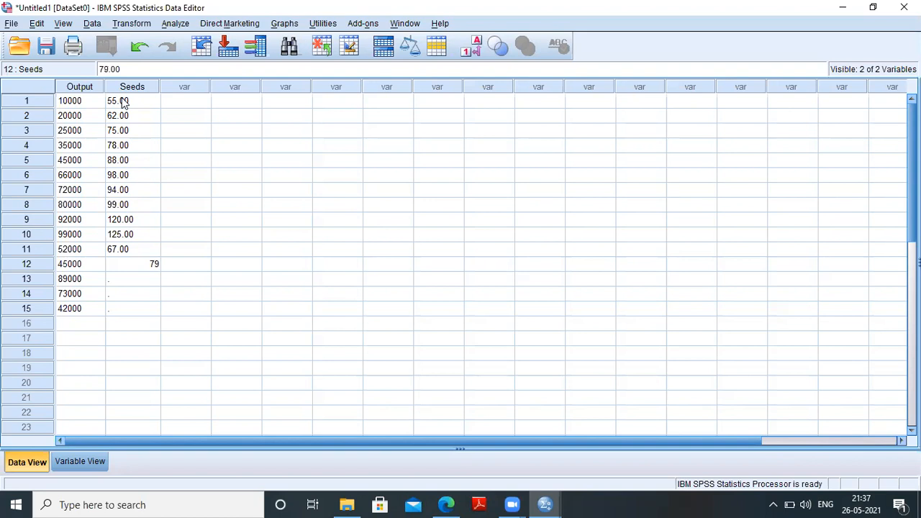
key("Return")
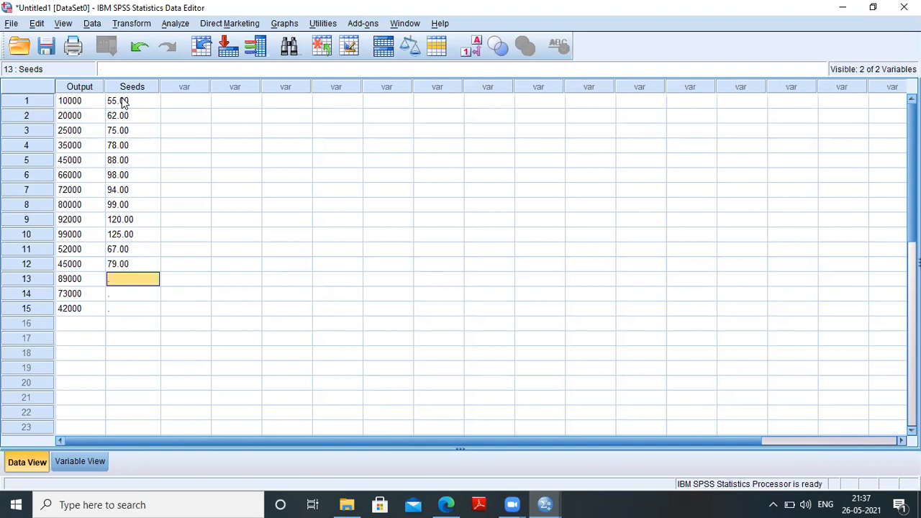
type("99")
key("BackSpace")
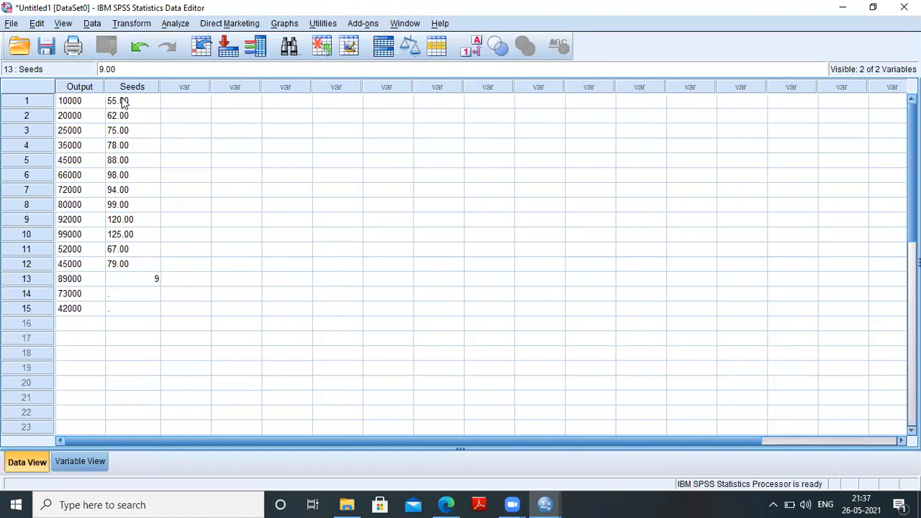
type("9")
key("Return")
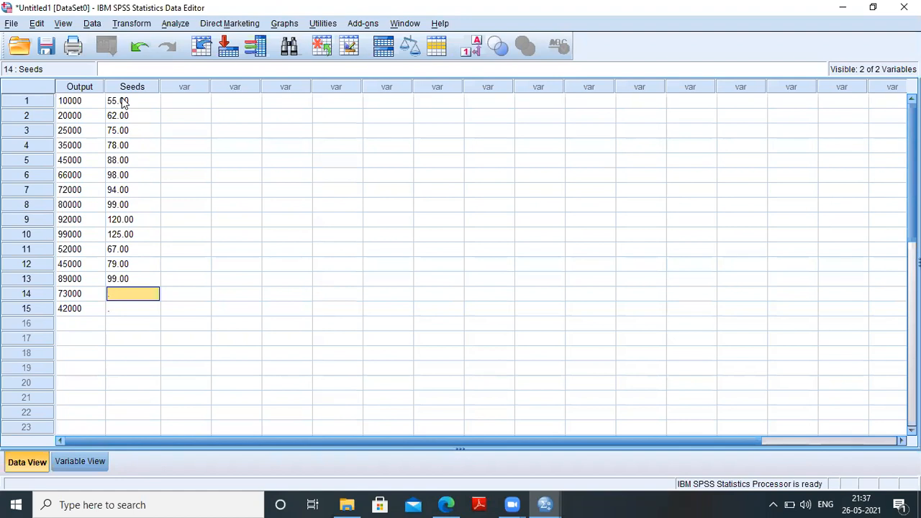
Enter the Seeds values 64 and 33 in cases 14 and 15
type("64")
key("Return")
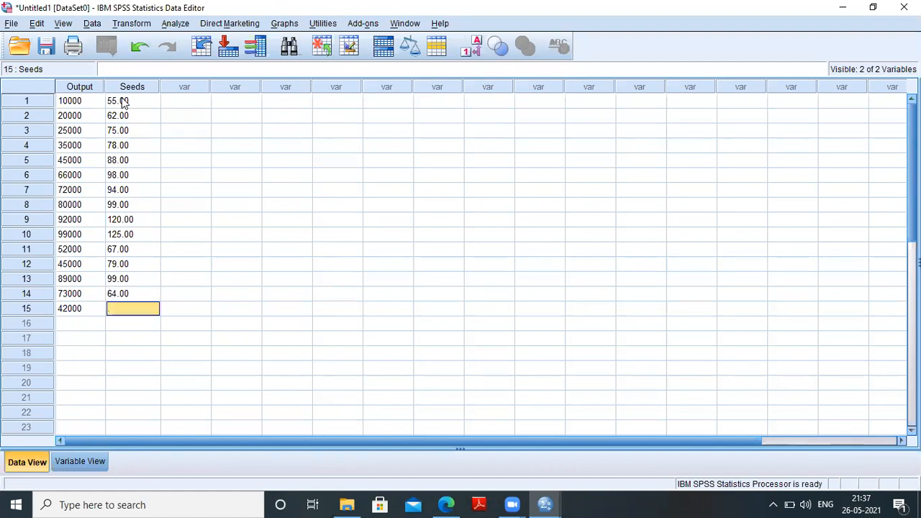
type("33")
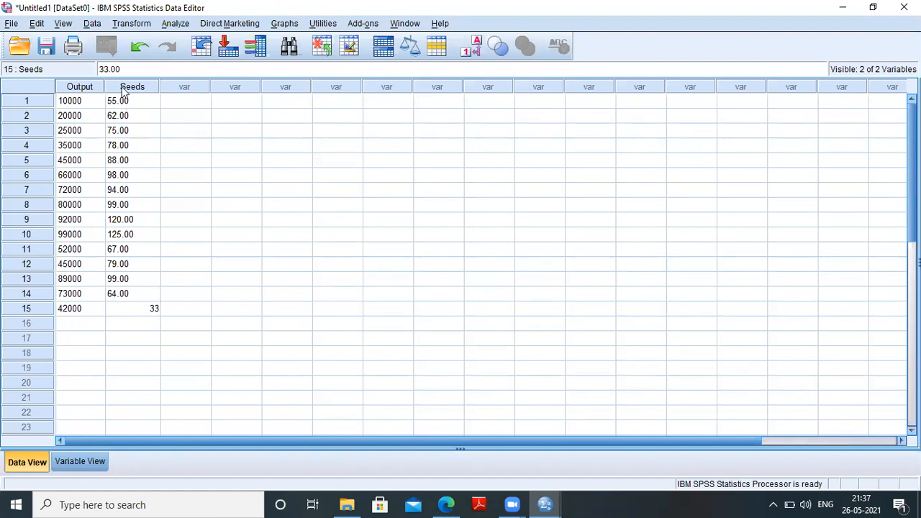
left_click(223, 136)
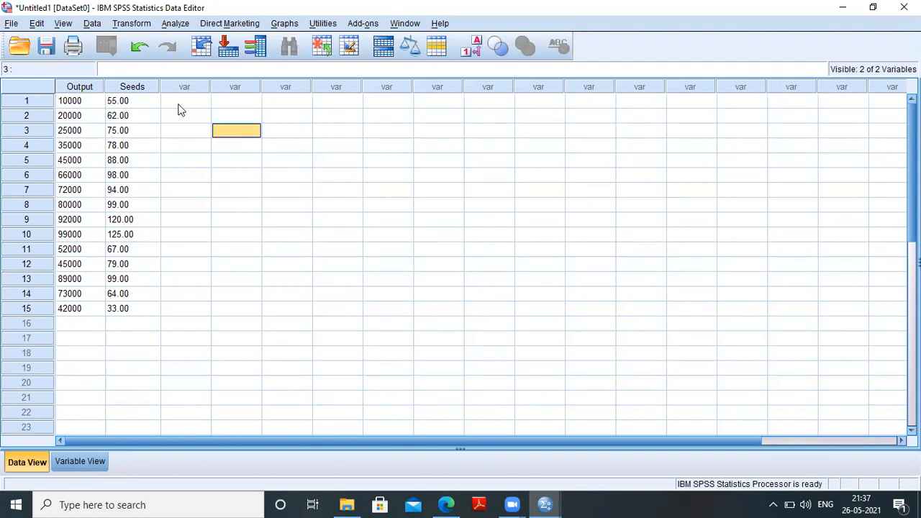
Add a third variable named "Fertilizers" below Seeds in the variable definitions
left_click(94, 461)
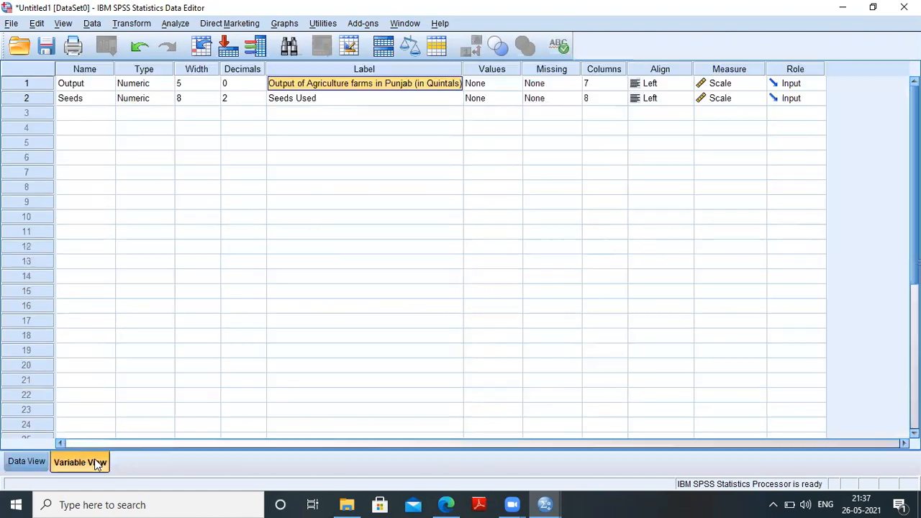
left_click(66, 112)
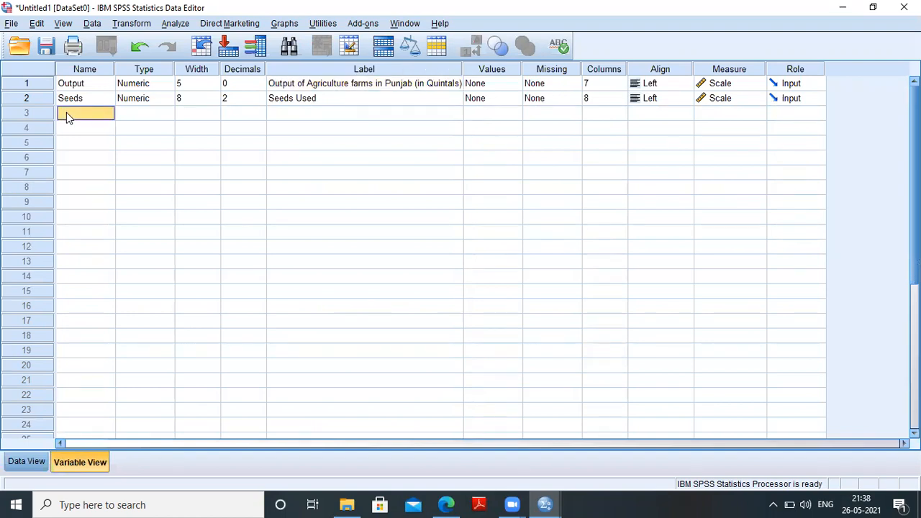
type("FERT")
key("BackSpace")
key("BackSpace")
key("BackSpace")
key("BackSpace")
key("BackSpace")
type("FERTI")
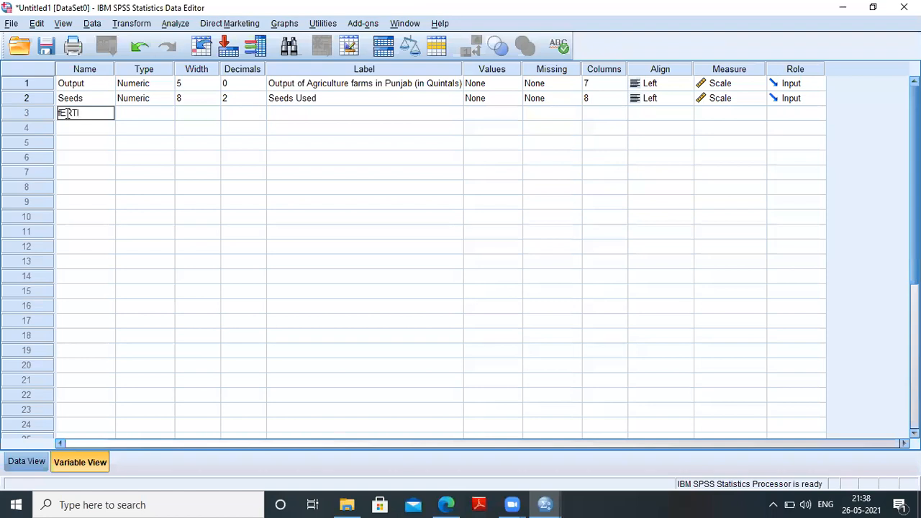
type("LIZERS")
key("BackSpace")
key("BackSpace")
key("BackSpace")
key("BackSpace")
key("BackSpace")
key("BackSpace")
key("BackSpace")
key("BackSpace")
key("BackSpace")
key("BackSpace")
key("BackSpace")
type("Fertilizers")
Label the Fertilizers variable "Fertilizers Used" and set its measurement level to Scale
left_click(314, 110)
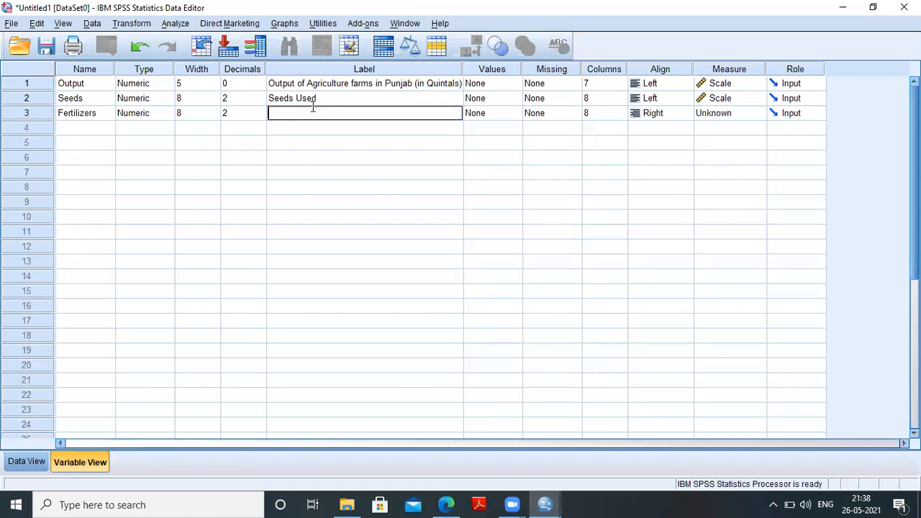
type("Fere")
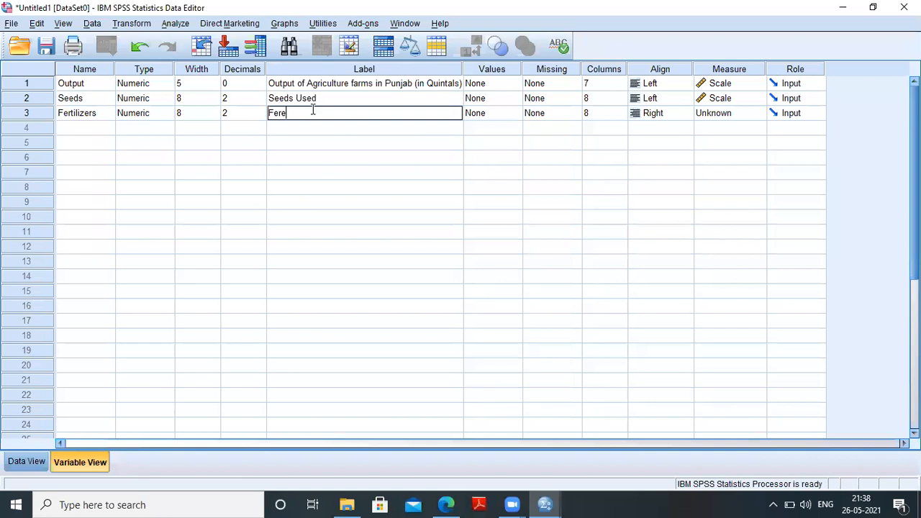
key("BackSpace")
key("BackSpace")
type("rtilizers Used")
left_click(744, 116)
left_click(740, 127)
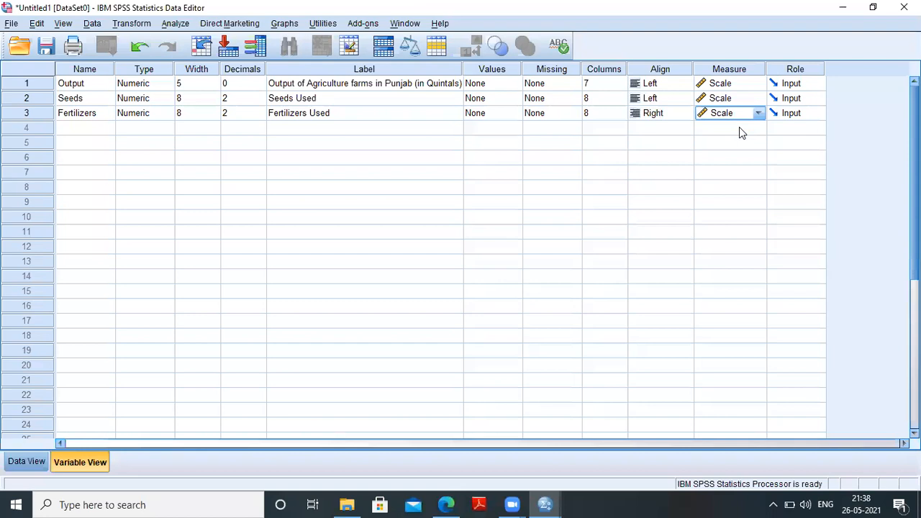
left_click(89, 133)
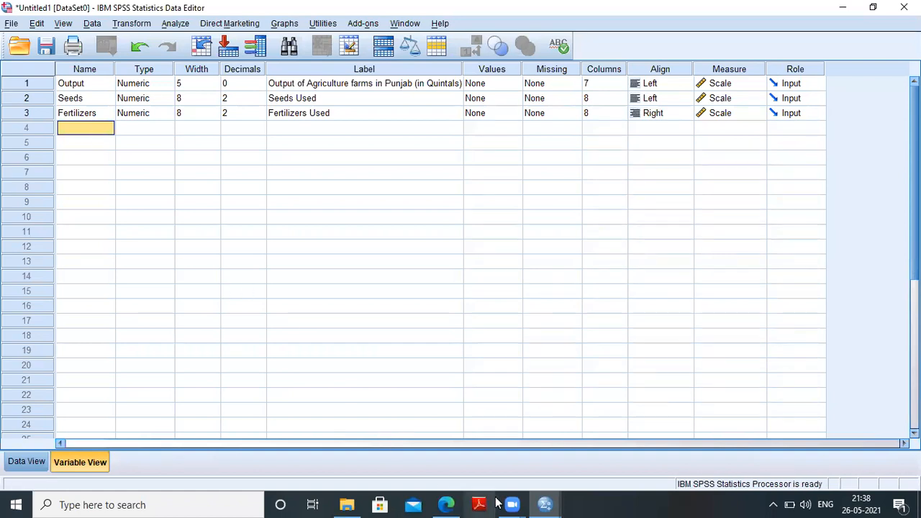
mouse_move(512, 505)
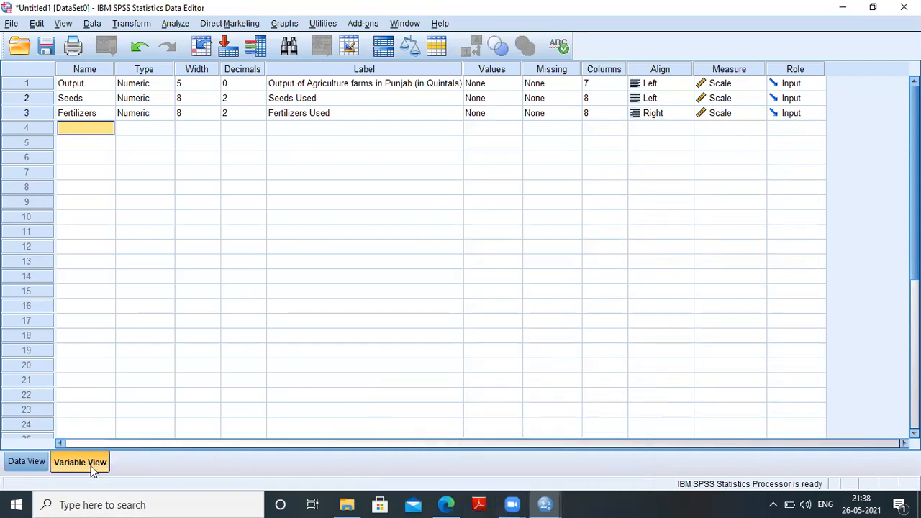
left_click(24, 470)
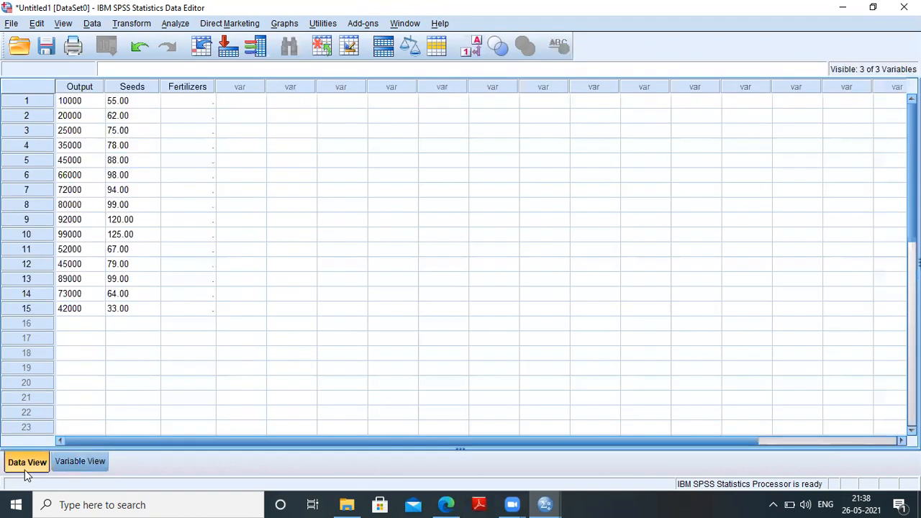
left_click(185, 112)
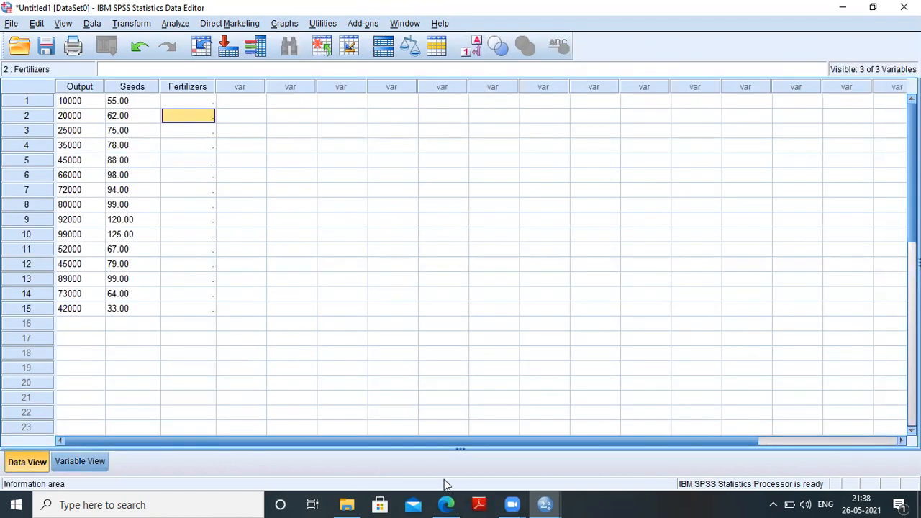
left_click(98, 461)
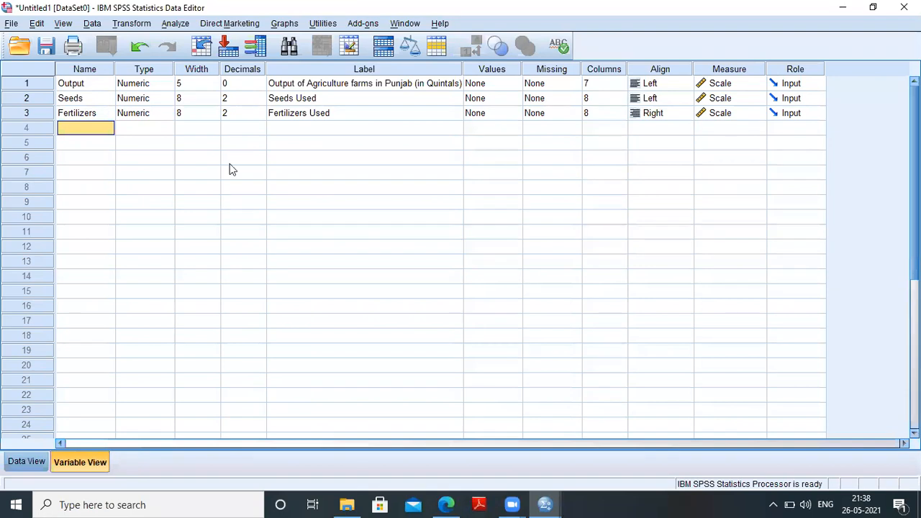
Enter the Fertilizers values 20, 21 and 22 in cases 1 to 3 of the data
left_click(31, 466)
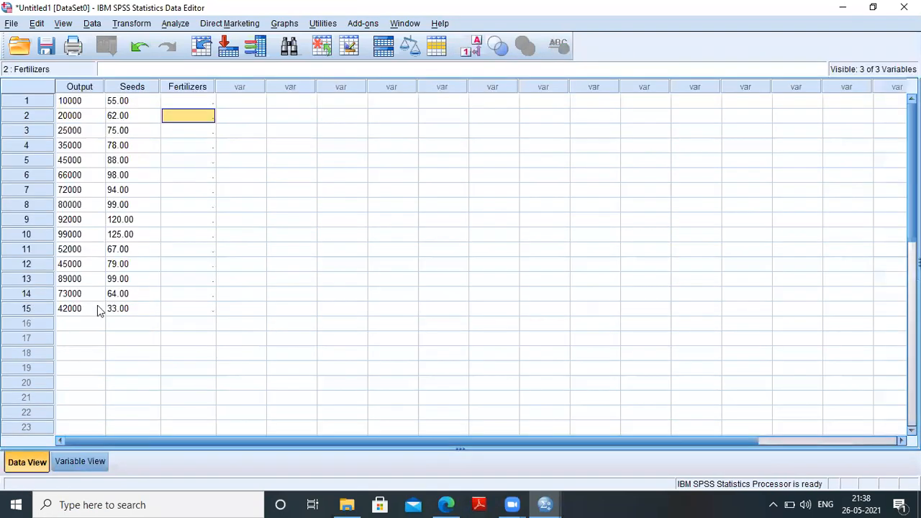
left_click(195, 101)
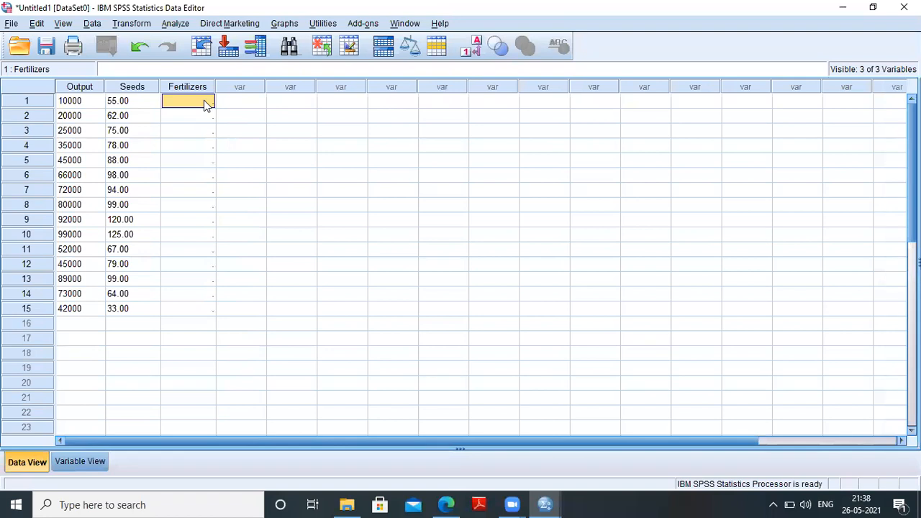
type("2")
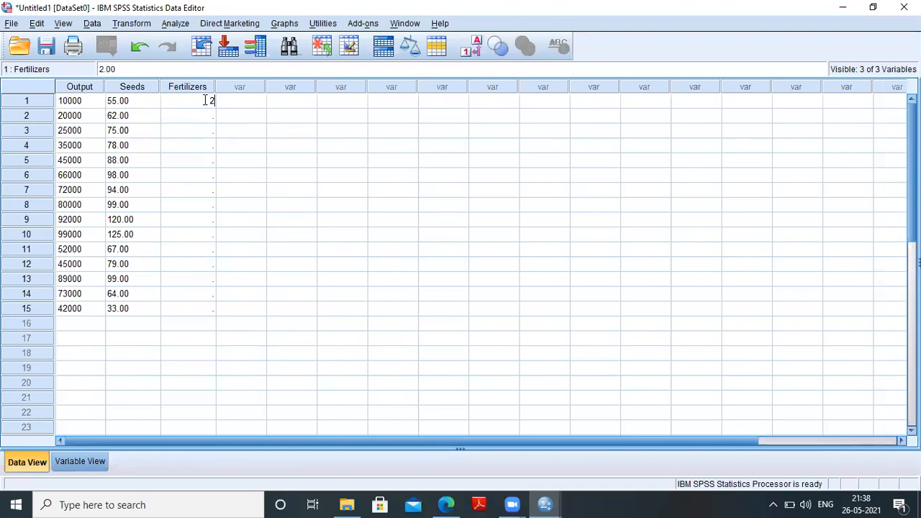
type("0")
key("Return")
type("21")
key("Return")
type("22")
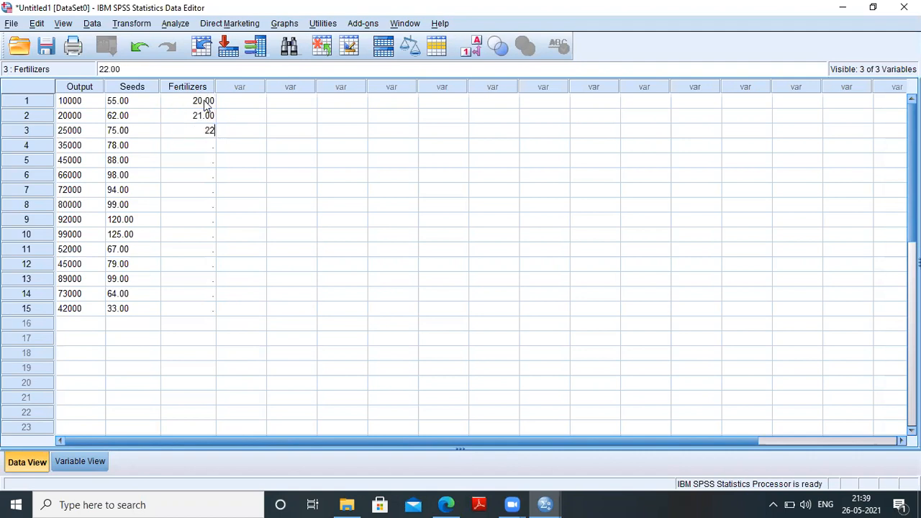
key("Return")
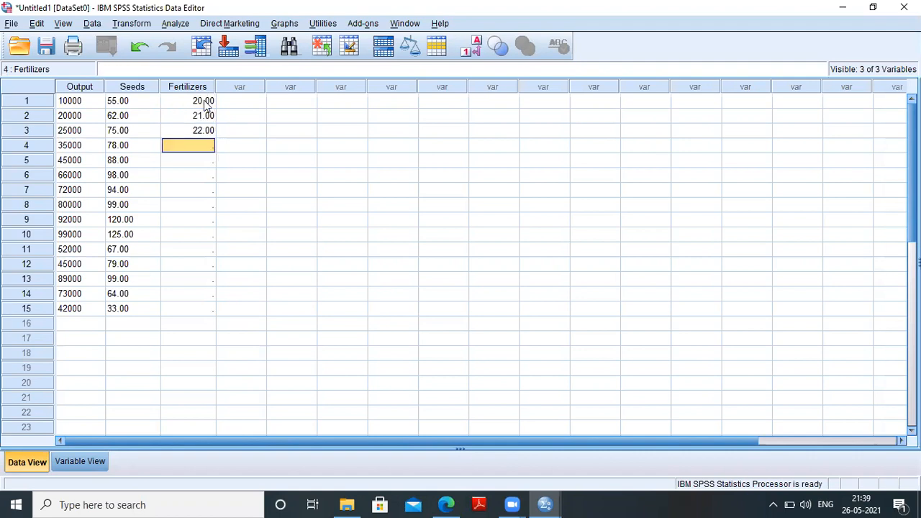
Enter the Fertilizers values 25, 32 and 24 in cases 4 to 6
type("25")
key("Return")
type("32")
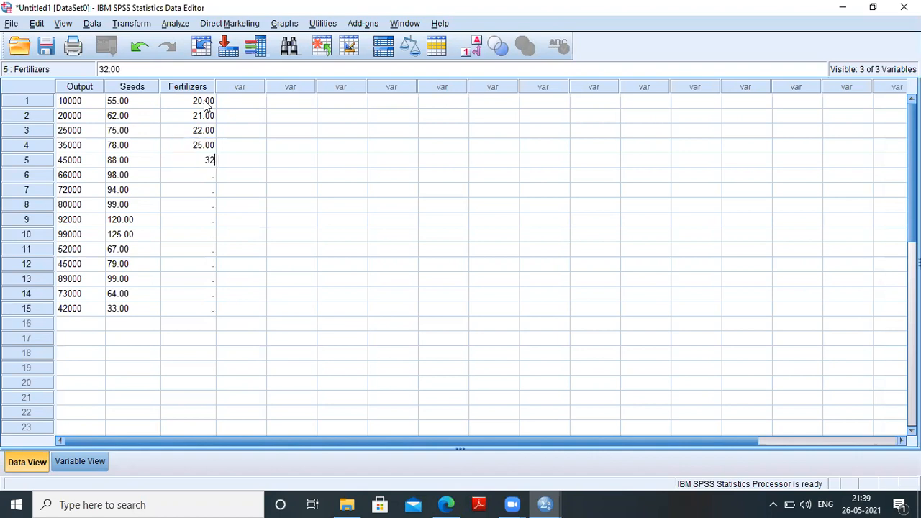
key("Return")
type("24")
key("Return")
Enter the Fertilizers values 39, 42 and 55 in cases 7 to 9
type("3")
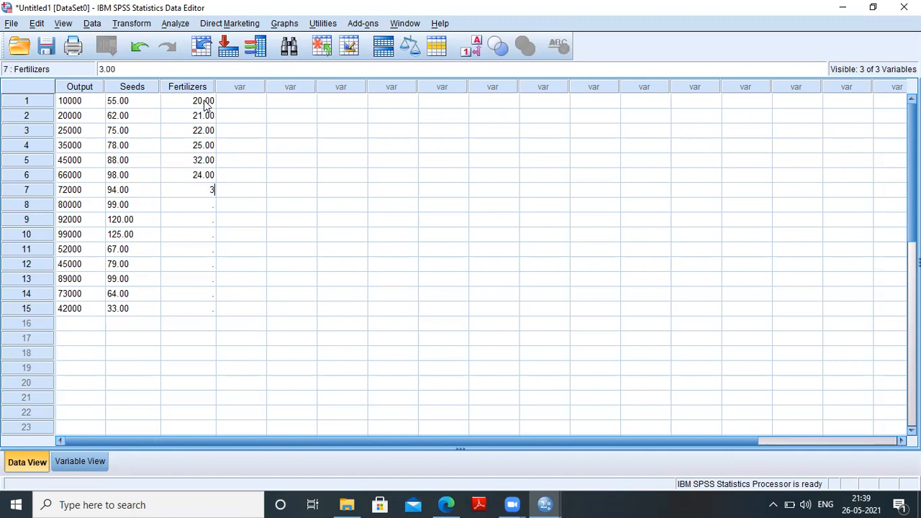
type("9")
key("Return")
type("42")
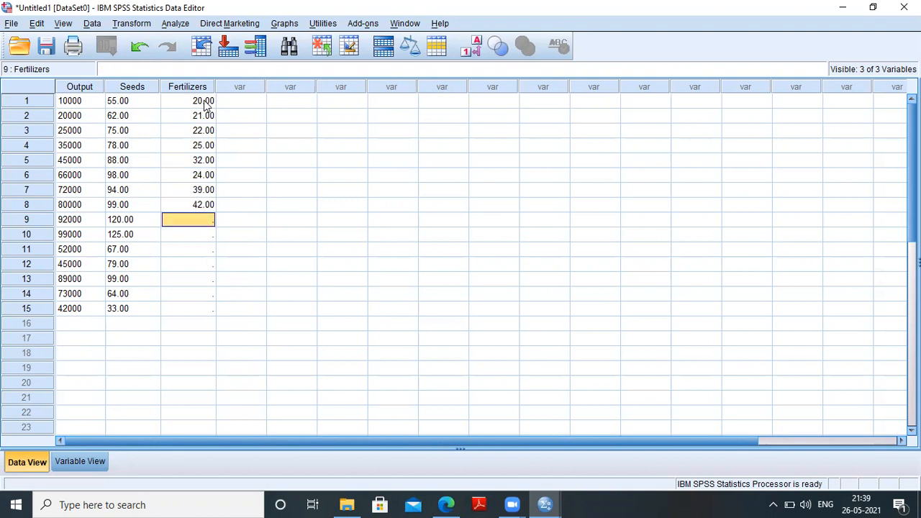
type("55")
key("Return")
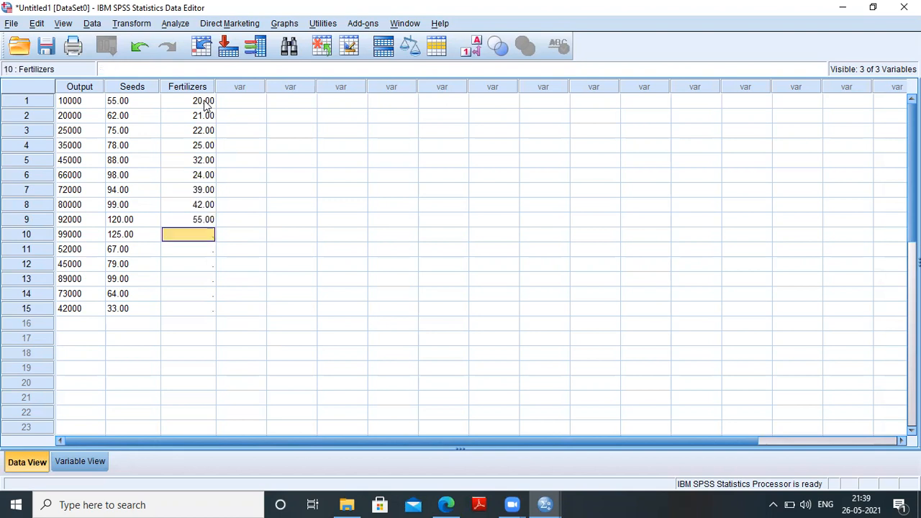
Enter the Fertilizers values 63, 42 and 36 in cases 10 to 12
type("63")
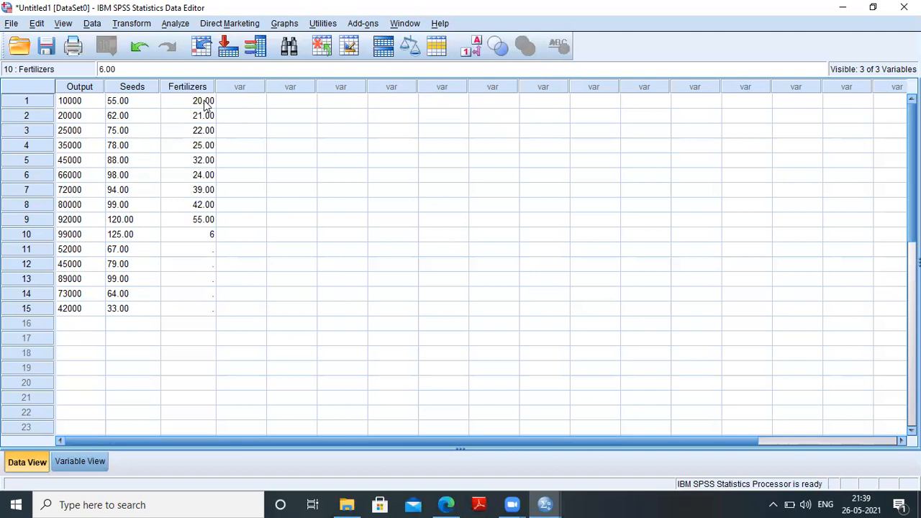
key("Return")
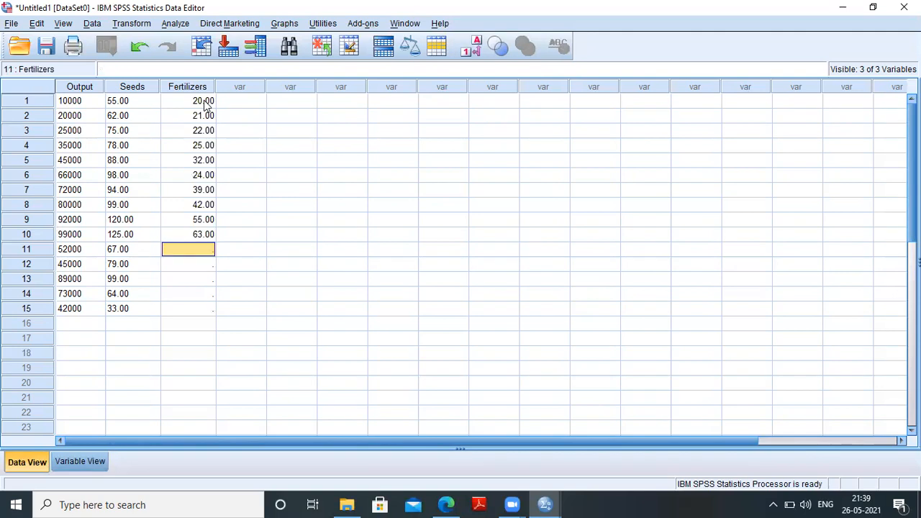
type("42")
key("Return")
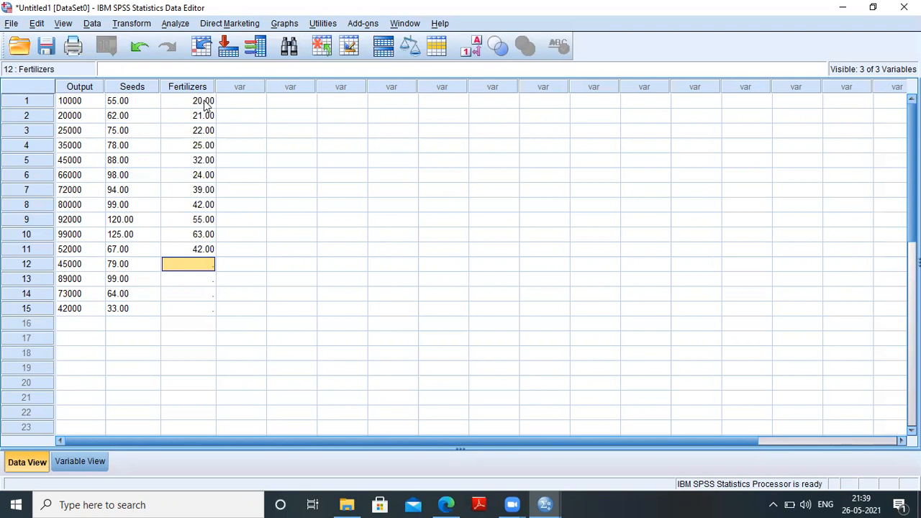
type("36")
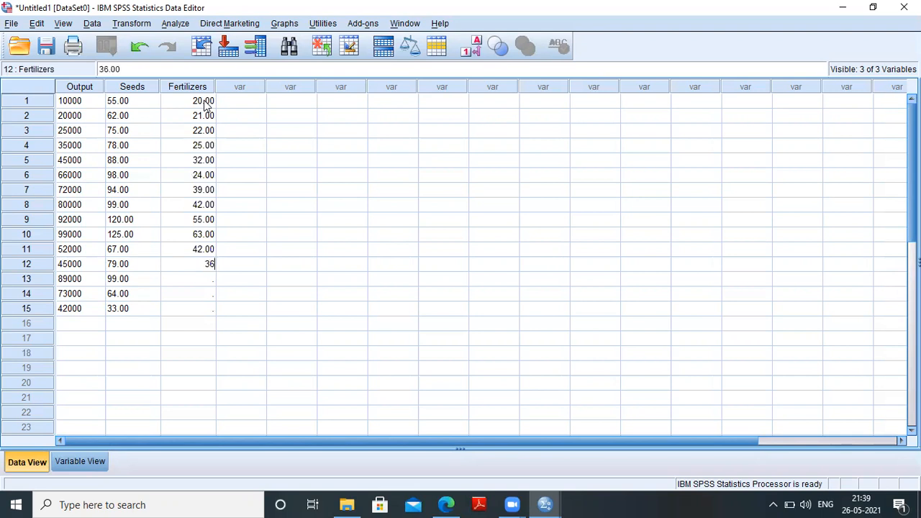
key("Return")
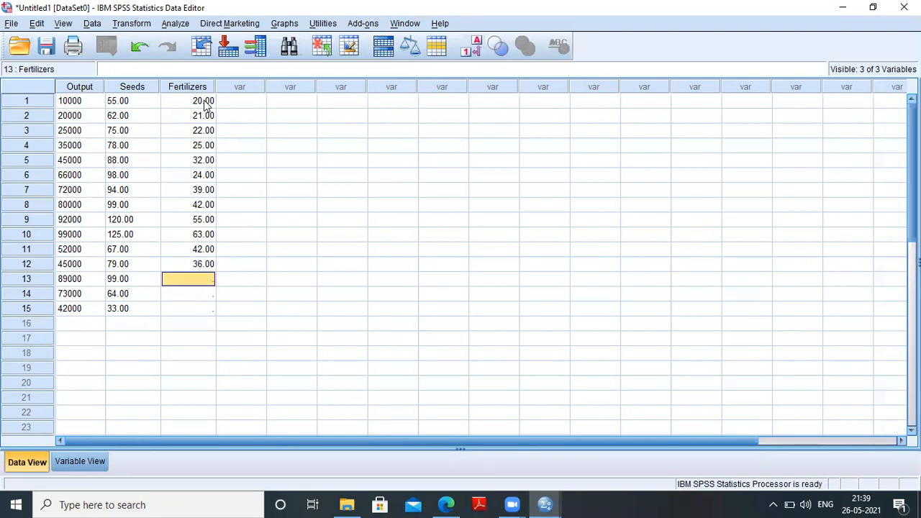
Enter the Fertilizers values 51, 49 and 30 in cases 13 to 15
type("5")
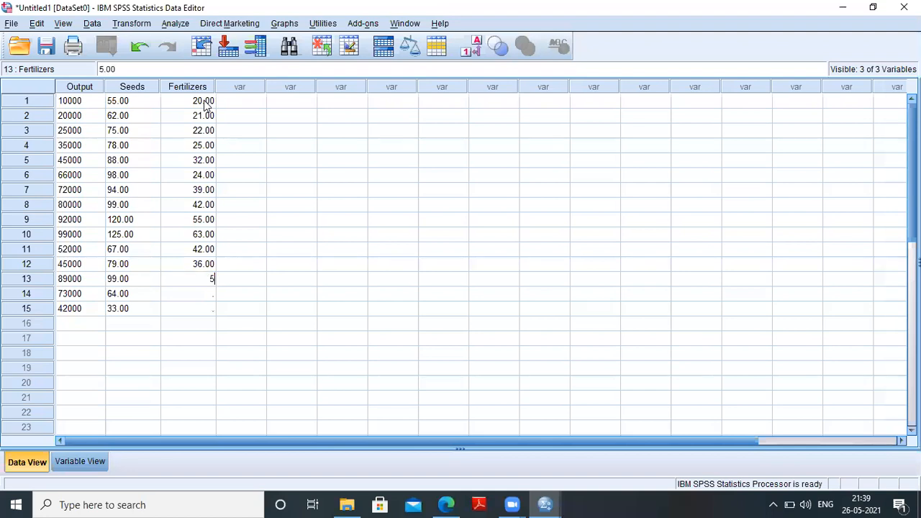
type("1")
key("Return")
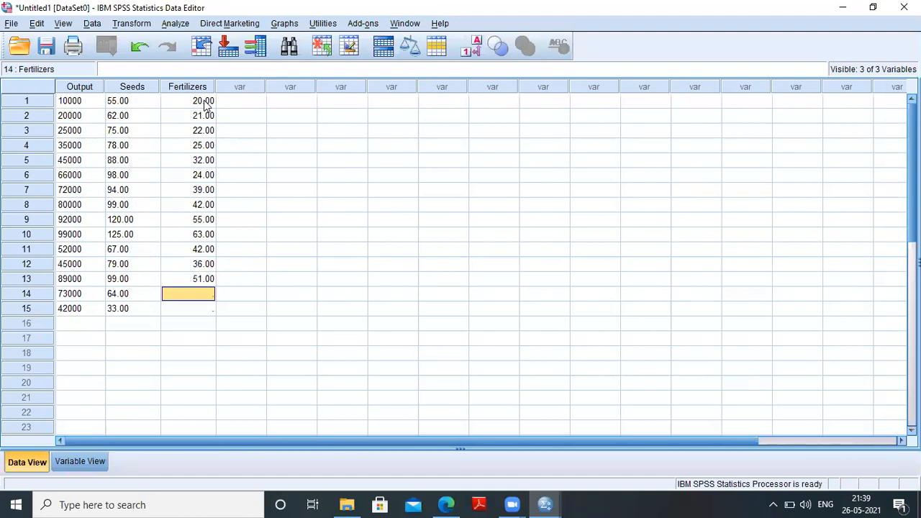
type("49")
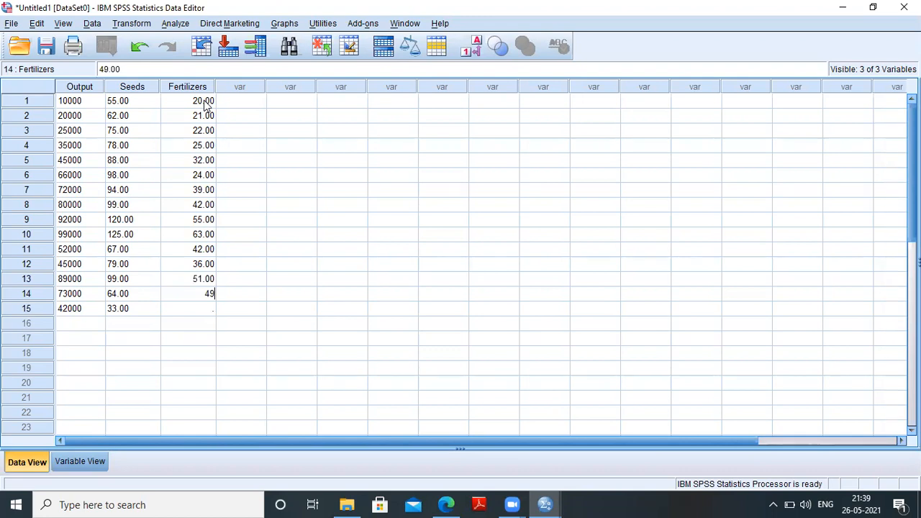
key("Return")
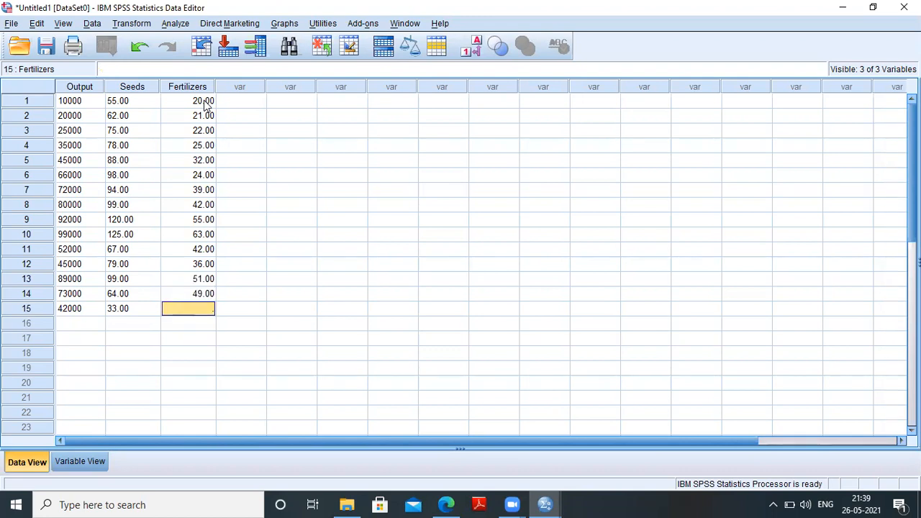
type("30")
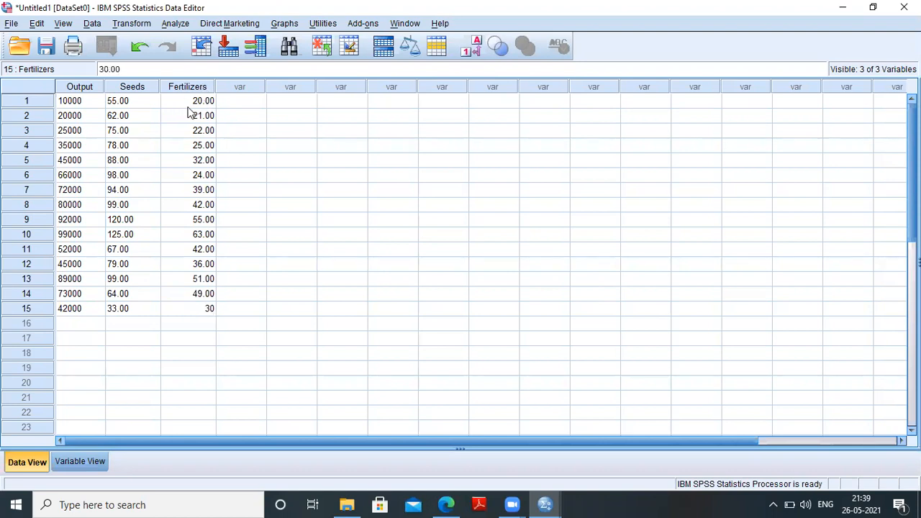
left_click(262, 177)
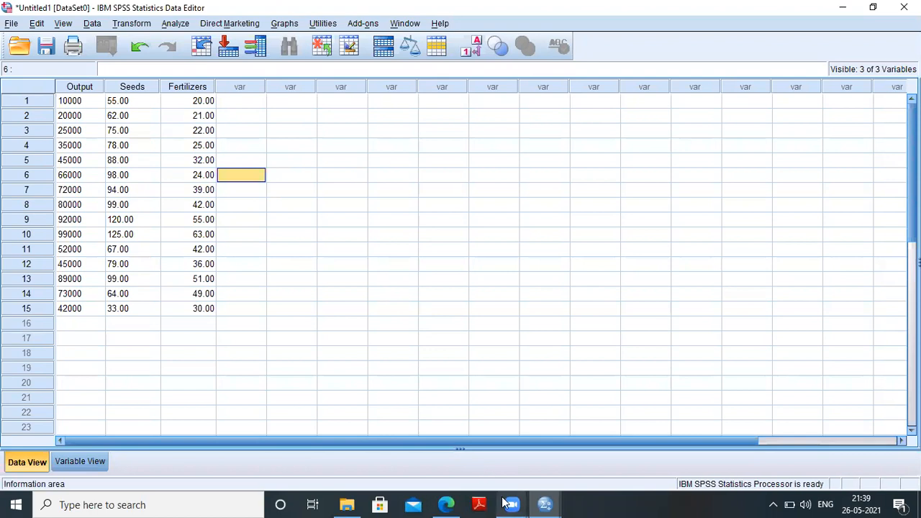
mouse_move(507, 504)
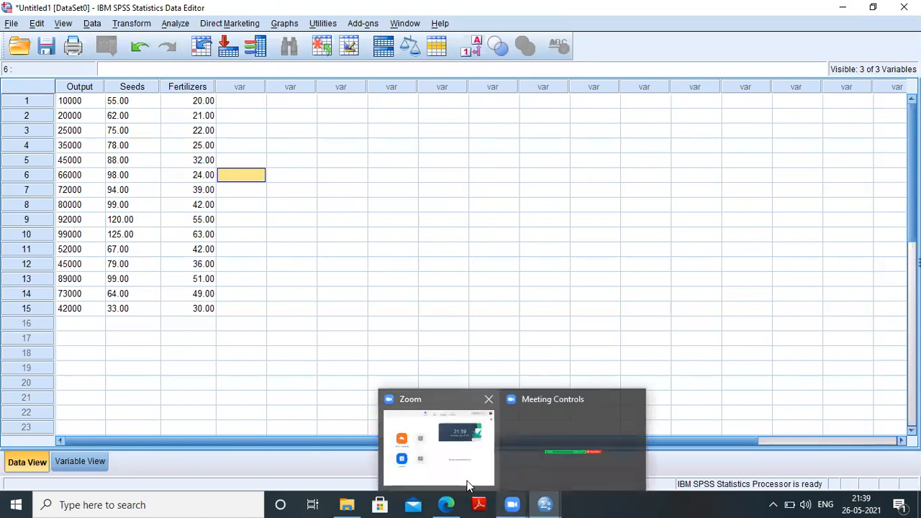
left_click(468, 487)
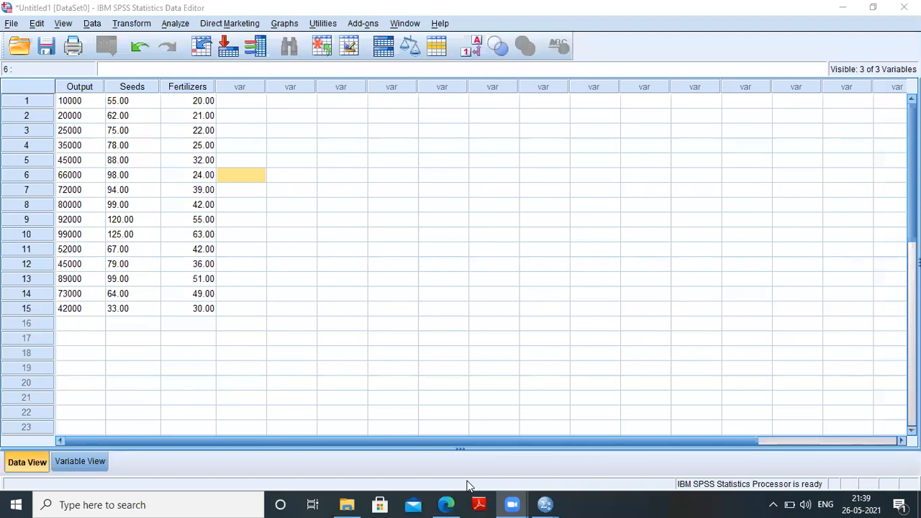
left_click(466, 487)
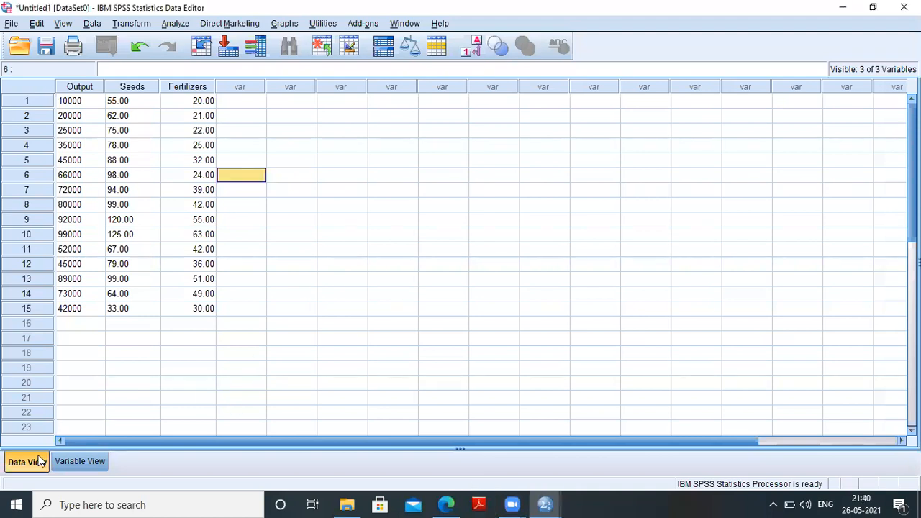
Start a Linear Regression analysis with the Output of Agriculture farms variable as the dependent
key("alt+a")
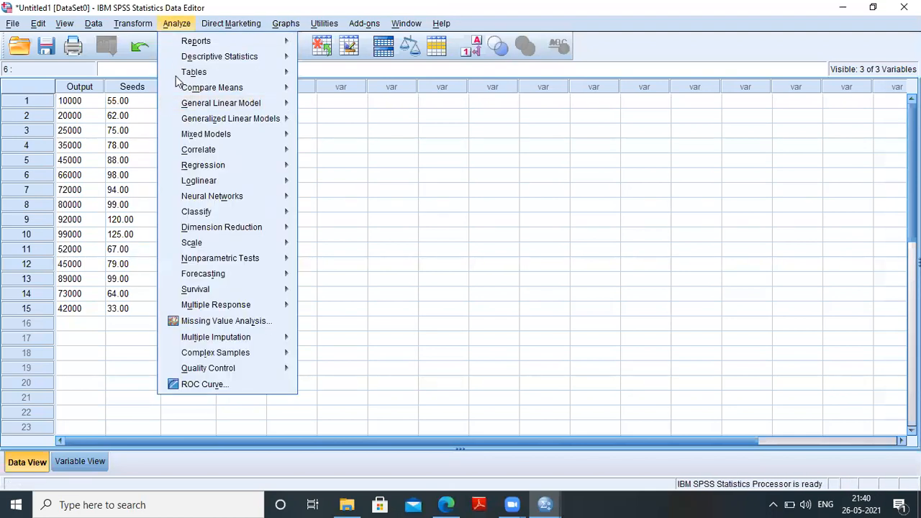
mouse_move(198, 166)
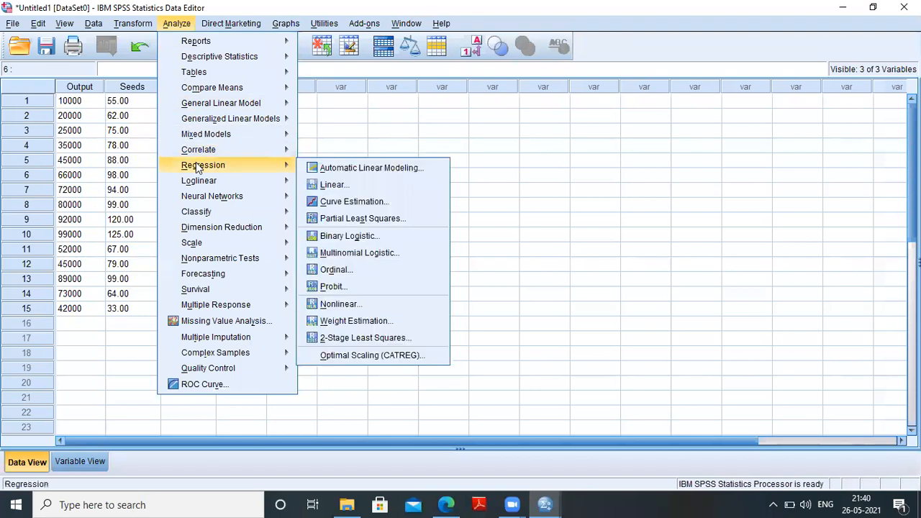
left_click(333, 185)
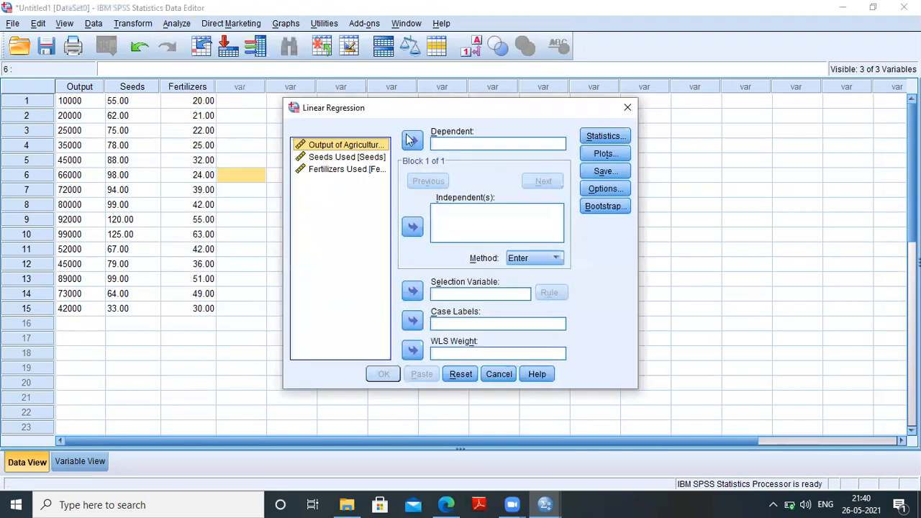
left_click(411, 139)
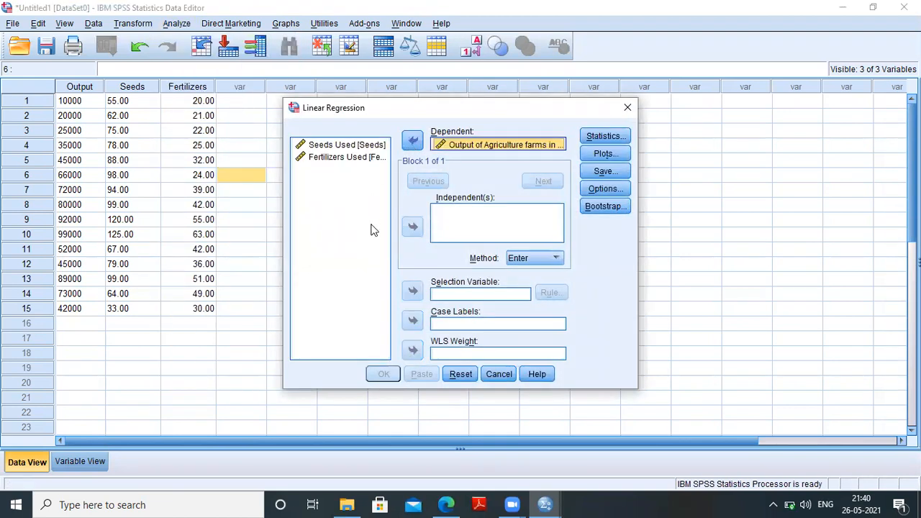
Add Seeds Used and Fertilizers Used as the independent variables of the regression
left_click(374, 149)
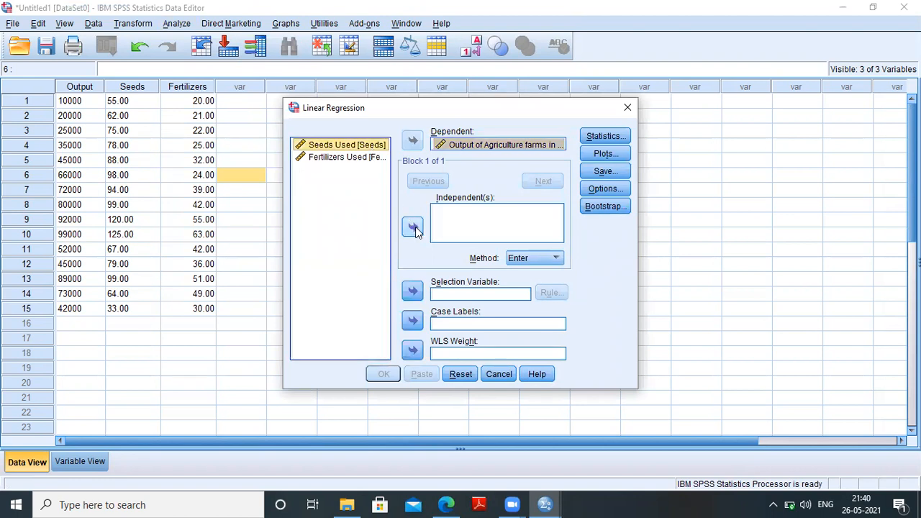
double_click(374, 149)
left_click(374, 157)
left_click(412, 227)
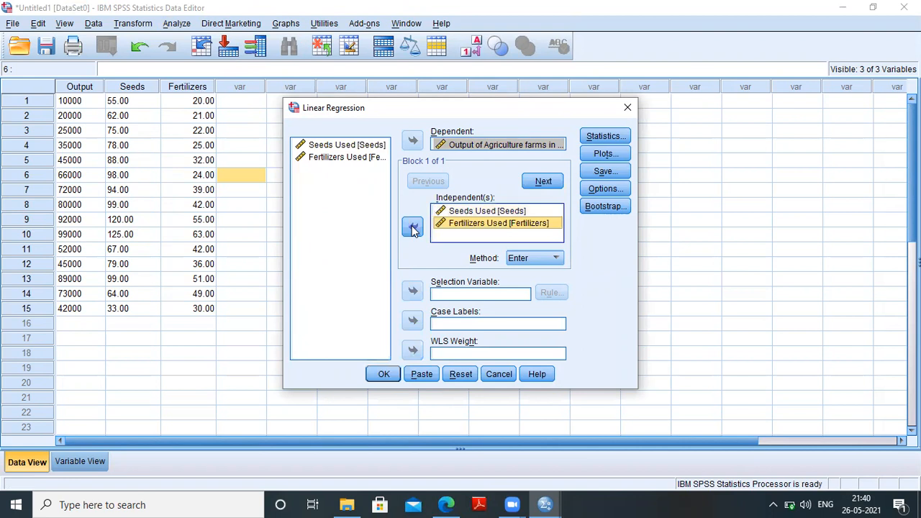
Add Descriptives, Collinearity diagnostics and Durbin-Watson to the regression statistics, keeping Estimates and Model fit
left_click(605, 137)
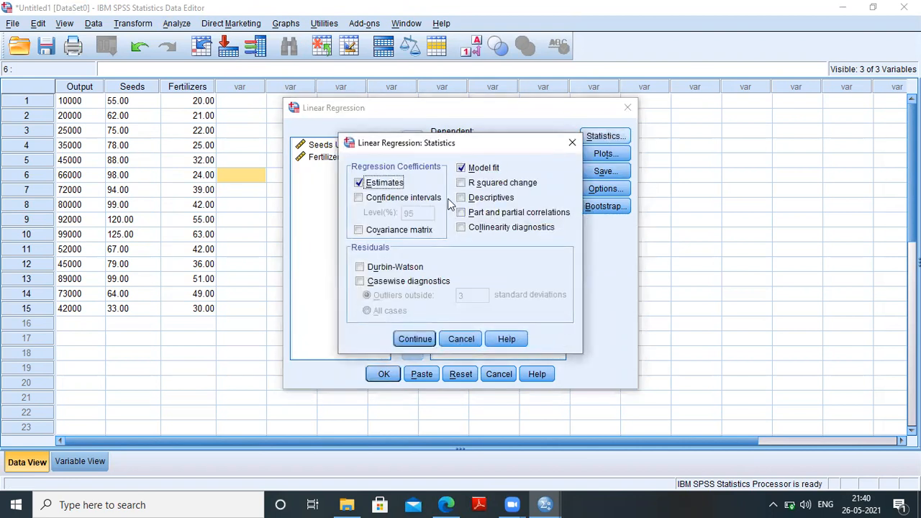
left_click(463, 199)
left_click(462, 229)
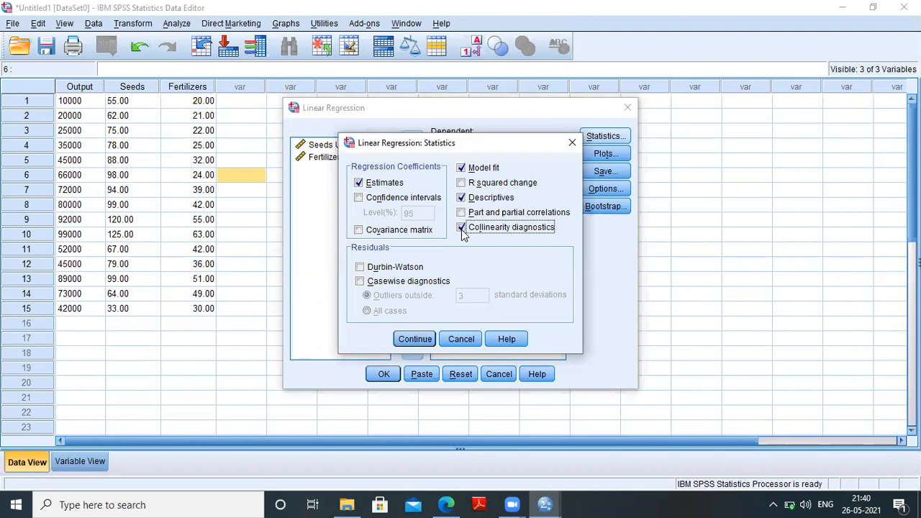
left_click(373, 272)
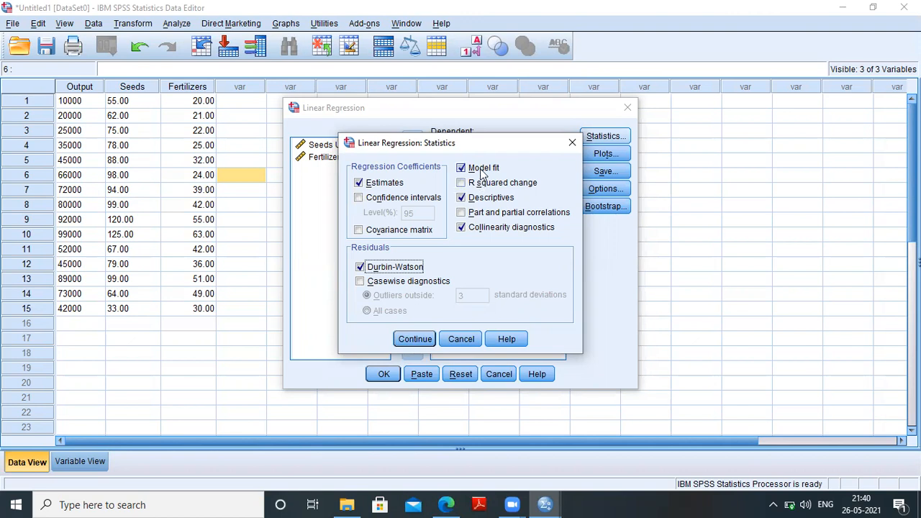
left_click(416, 339)
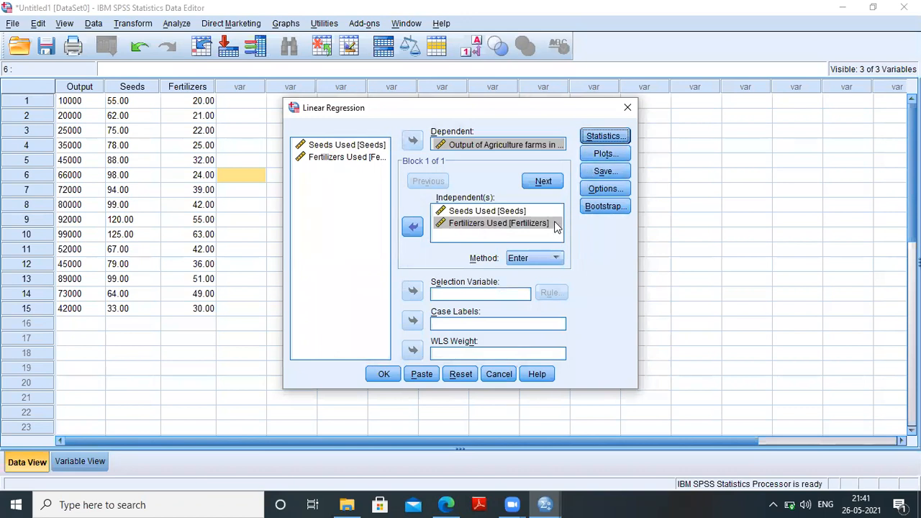
Run the regression with the default options and the Enter method, and maximize the output viewer window
left_click(593, 193)
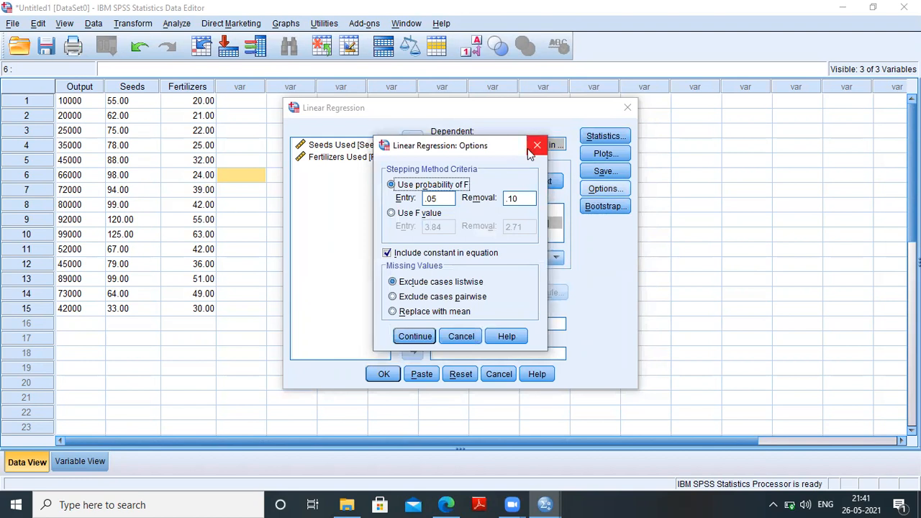
left_click(427, 336)
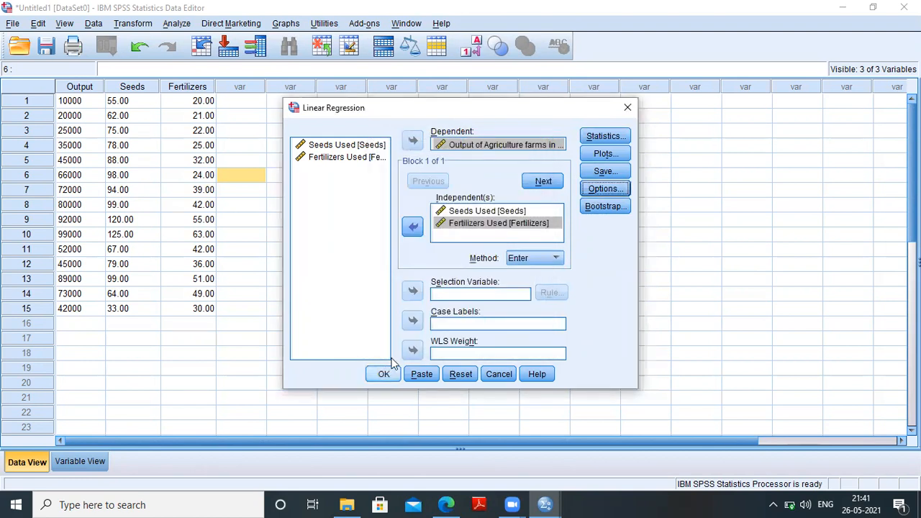
left_click(543, 259)
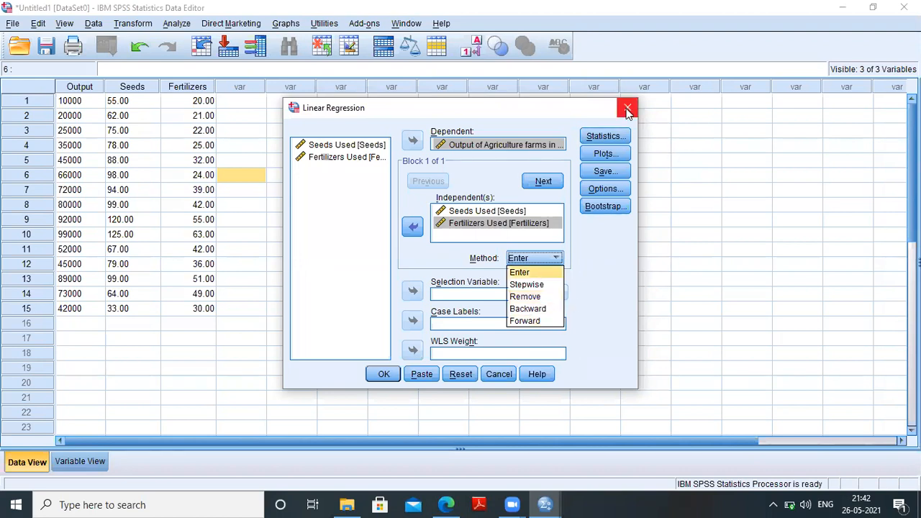
left_click(518, 259)
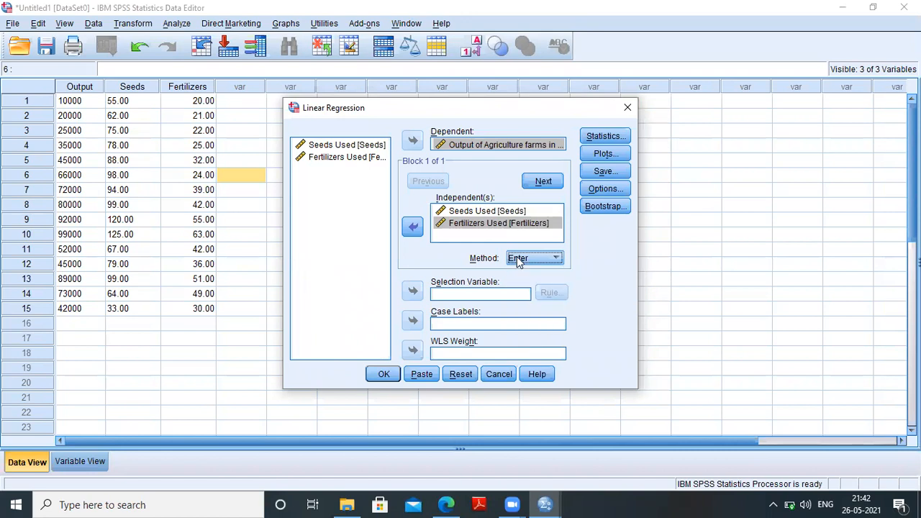
left_click(383, 375)
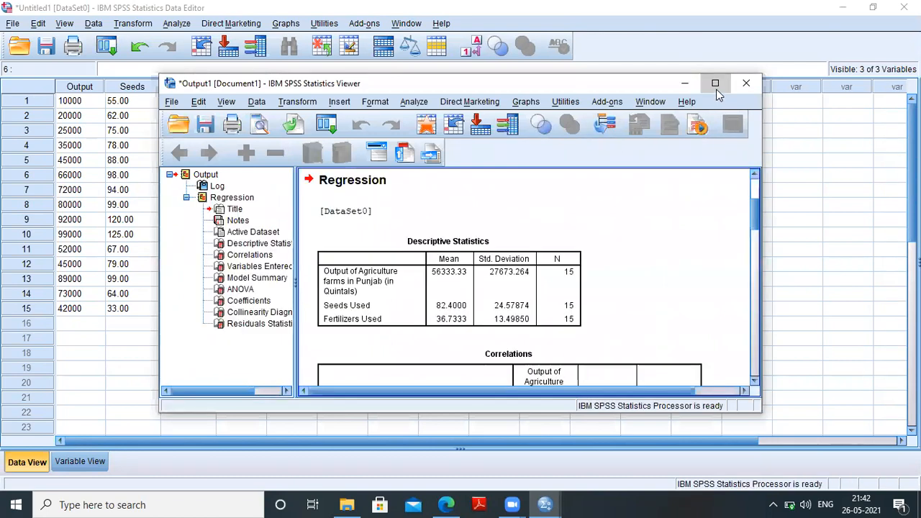
left_click(715, 83)
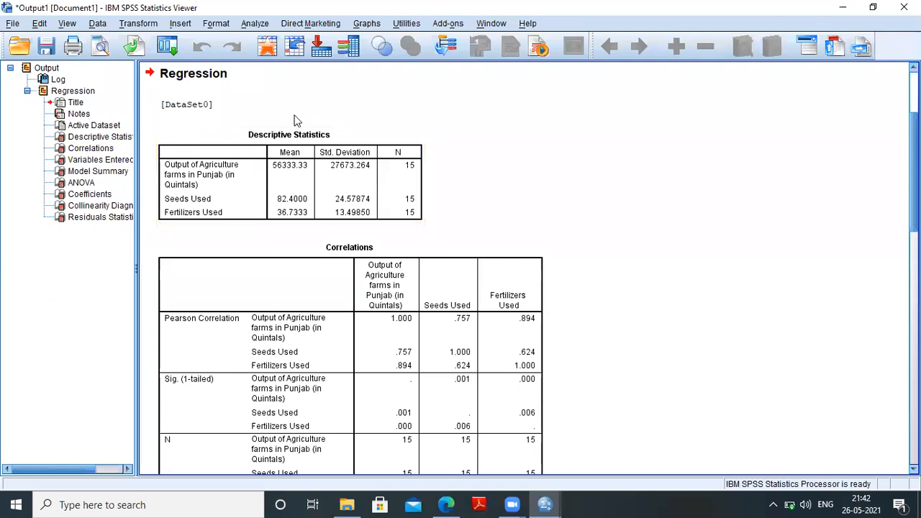
Copy the Descriptive Statistics table and open the Academic Calender 2016-2017 Word document from Local Disk (D:) in File Explorer
left_click(293, 149)
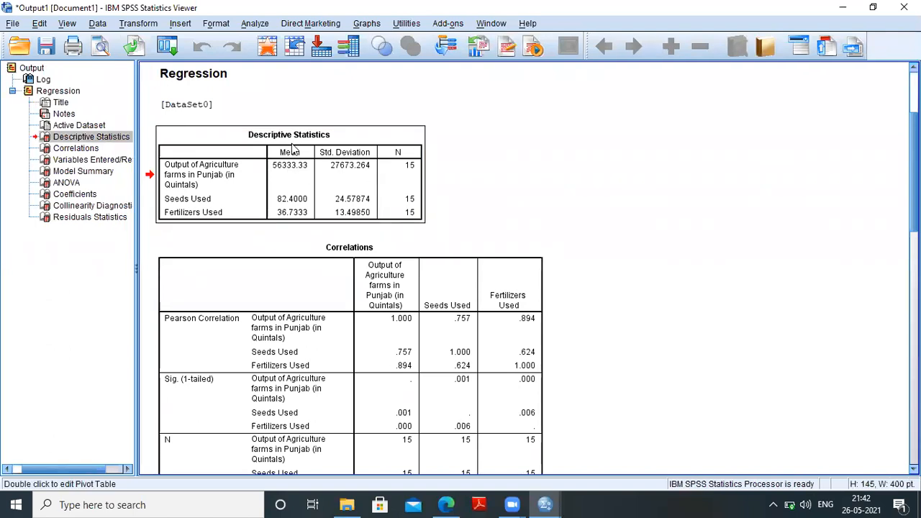
left_click(26, 502)
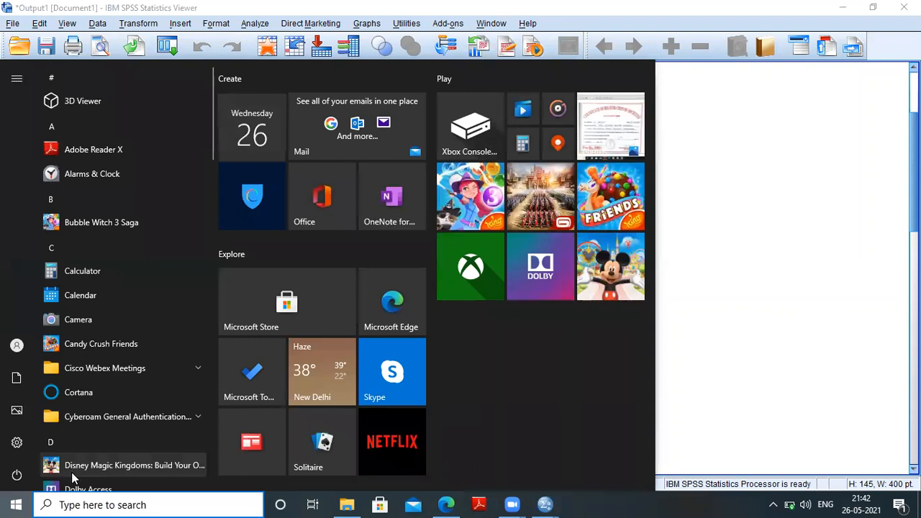
left_click(774, 259)
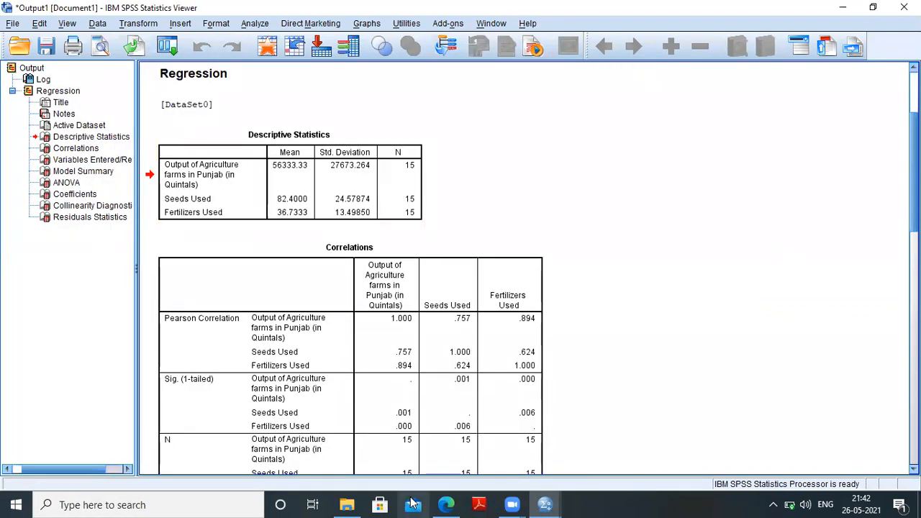
left_click(344, 503)
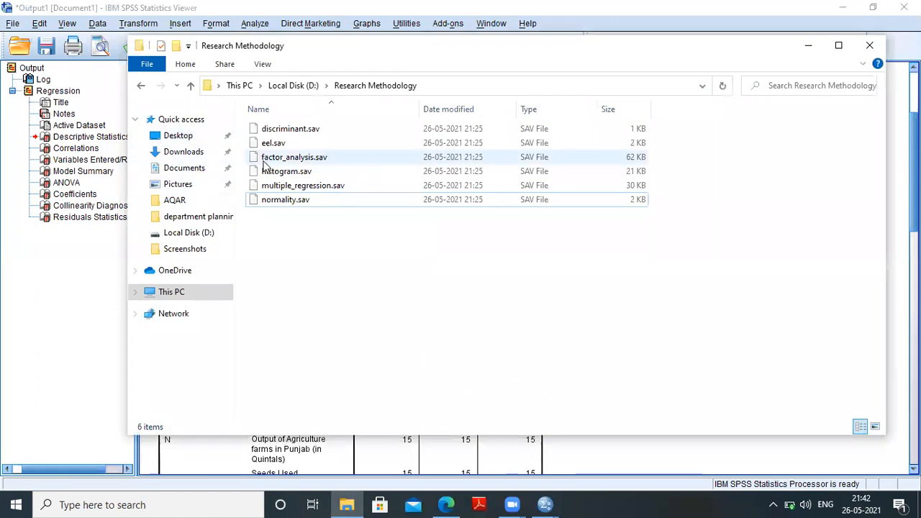
left_click(308, 86)
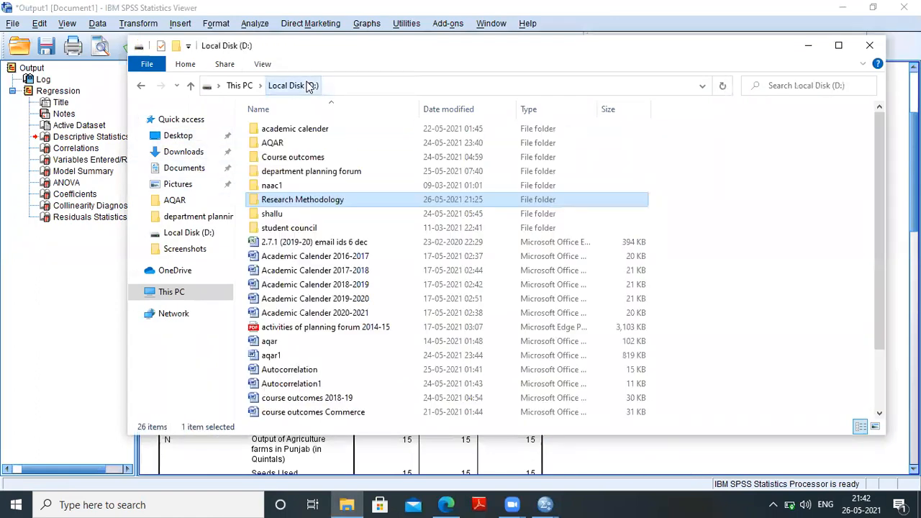
double_click(265, 258)
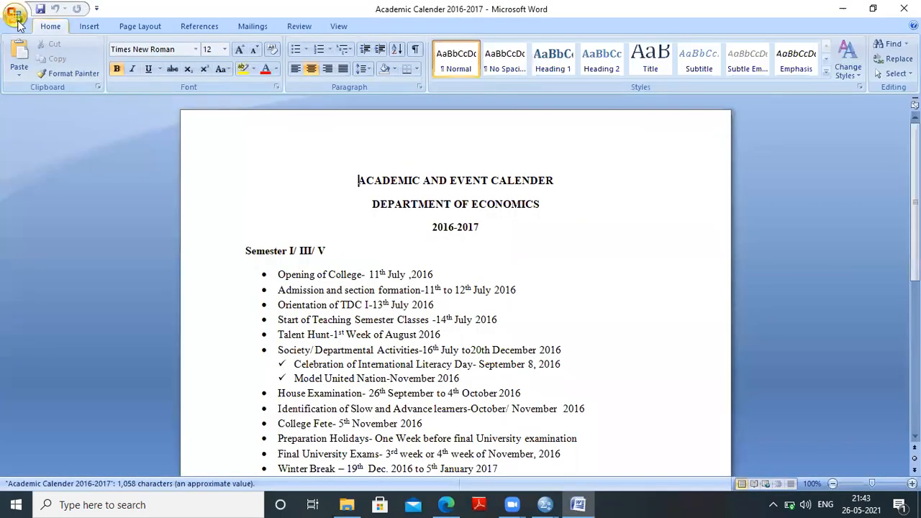
Create a new blank document and paste the copied Descriptive Statistics table into it
left_click(16, 19)
left_click(24, 46)
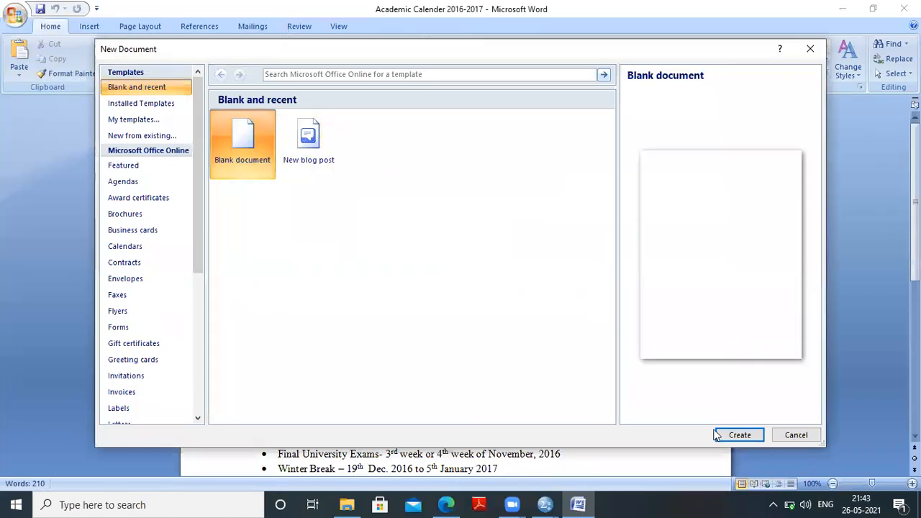
left_click(725, 436)
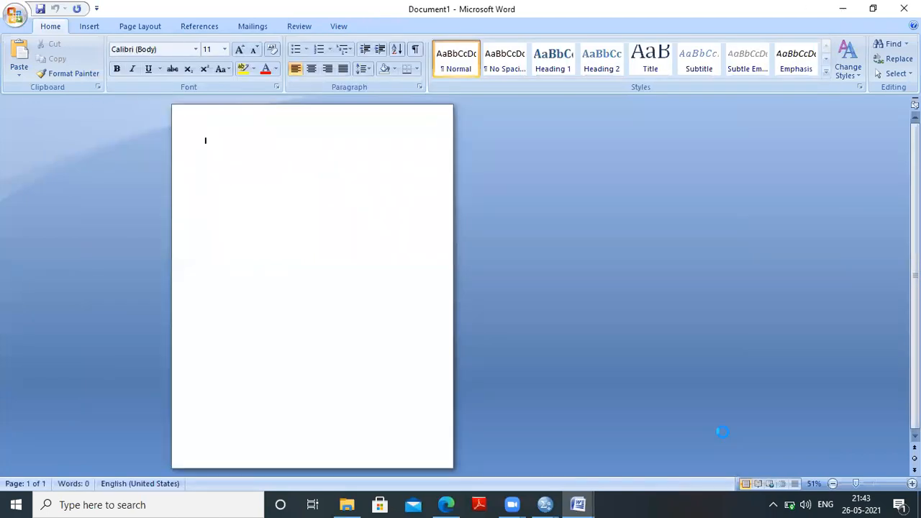
key("ctrl+v")
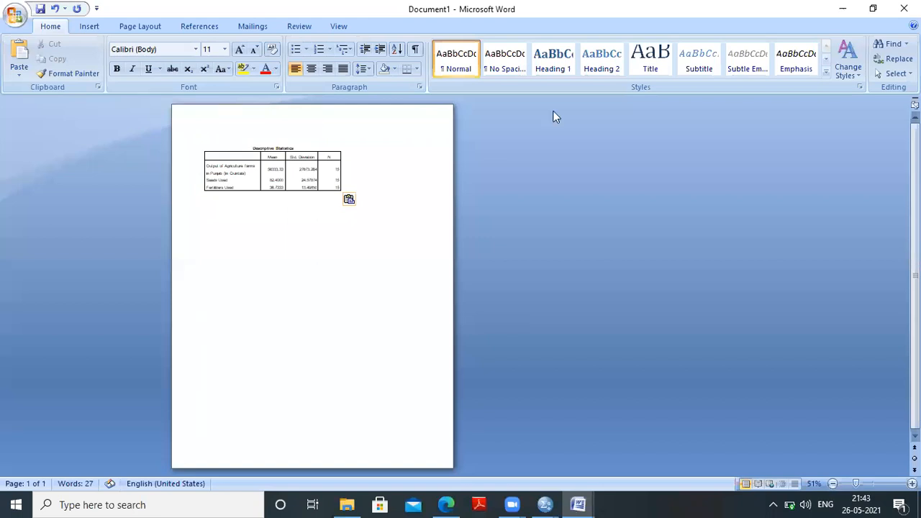
Below the pasted table, start an interpretation sentence reading "Average Output of Agricultural farms in Punjab"
left_click(336, 28)
left_click(350, 54)
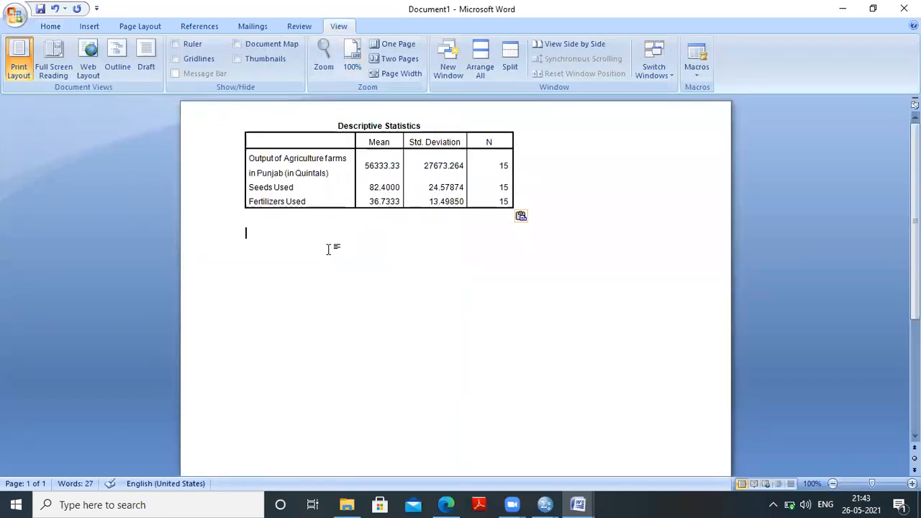
type("Output")
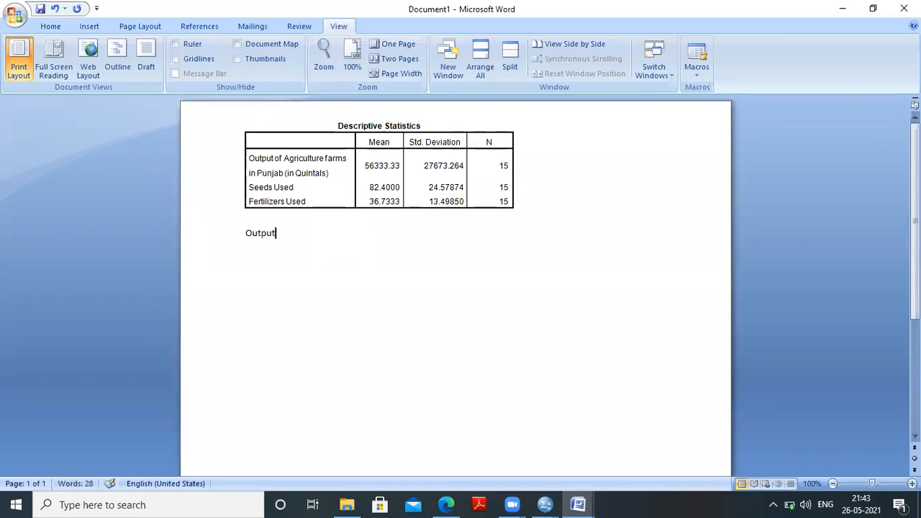
key("Left")
key("Left")
key("Left")
type("Avr")
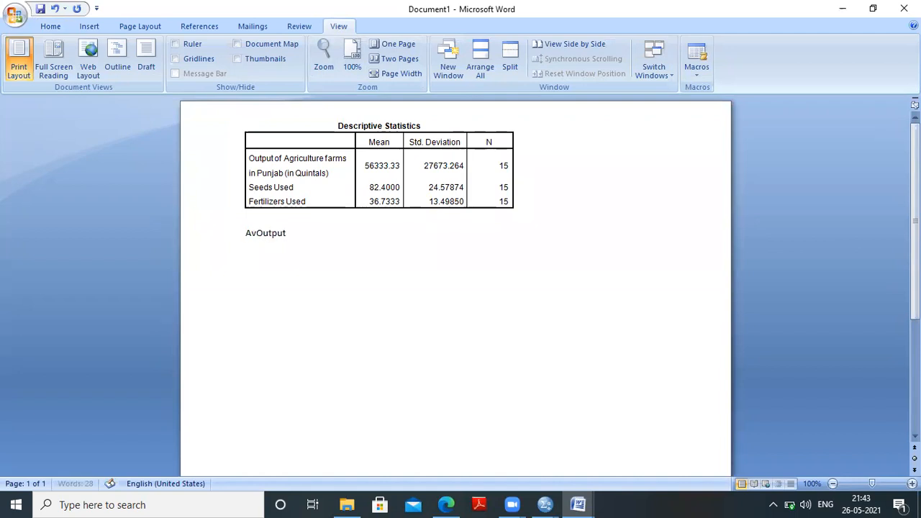
key("BackSpace")
type("erage Output")
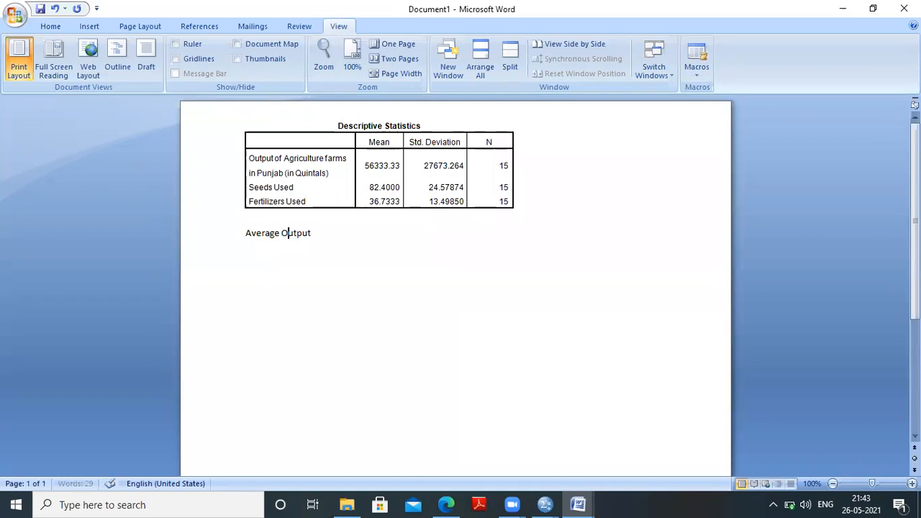
type(" of Agricultural")
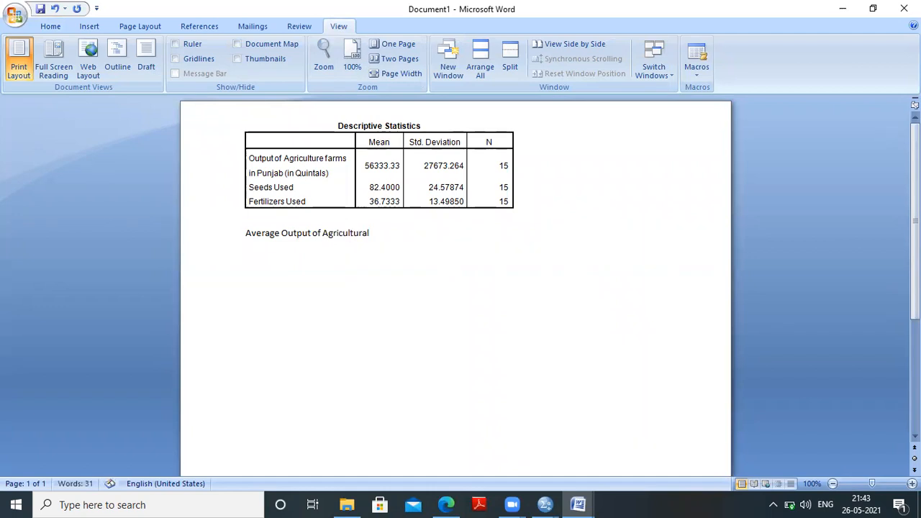
type(" farms in Punjab")
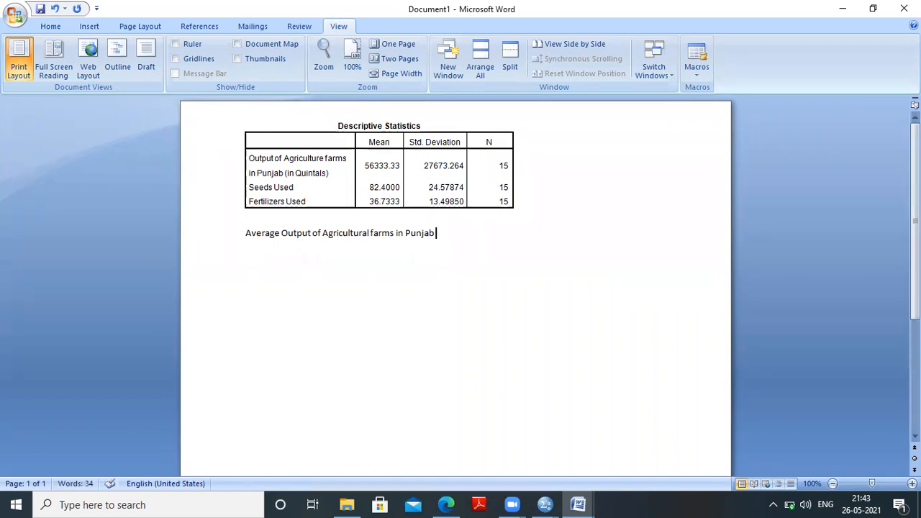
Complete the sentence with "for sample of 15 fields is 56333.33 with standard deviation of 27673.264."
type(" for samp")
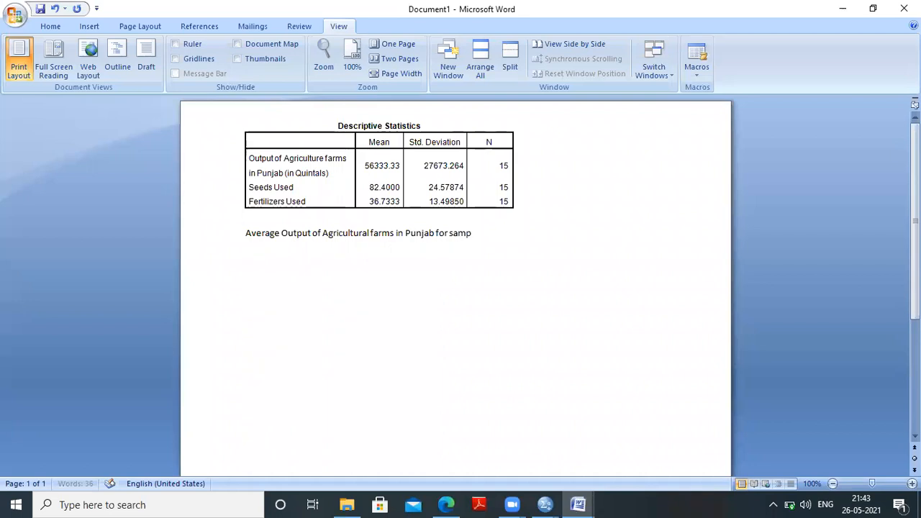
type("le of 15")
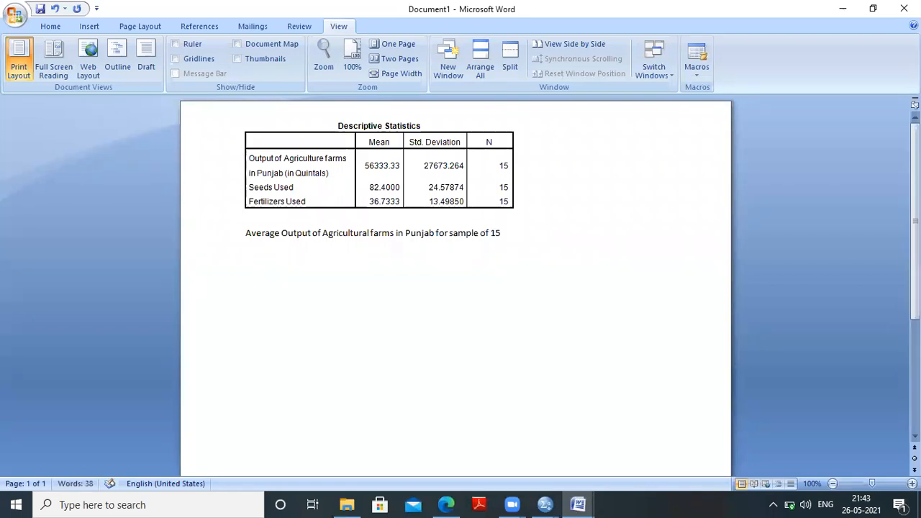
type(" field")
key("BackSpace")
type("s is 56333")
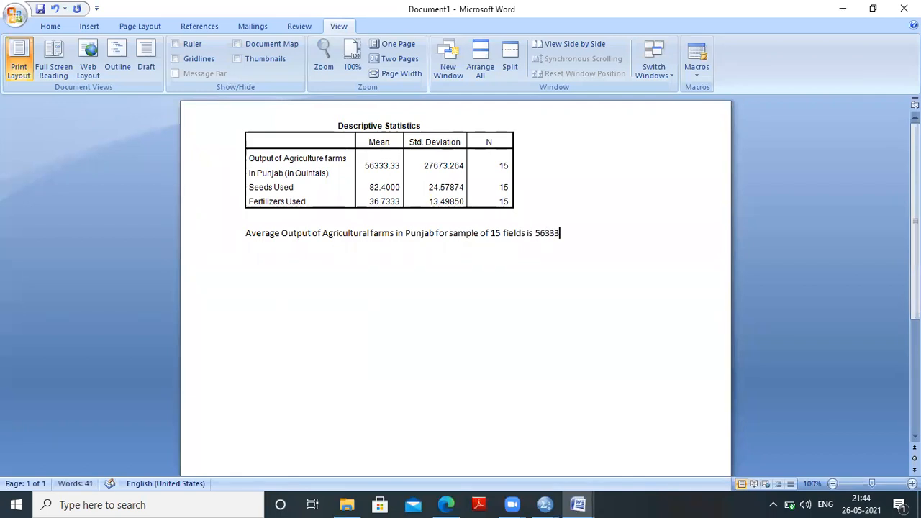
type(".33 with standard de")
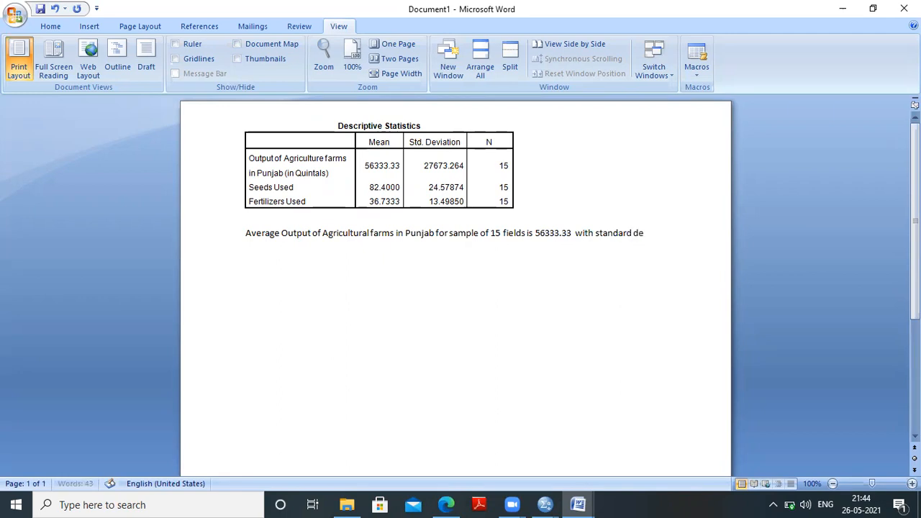
type("viation of")
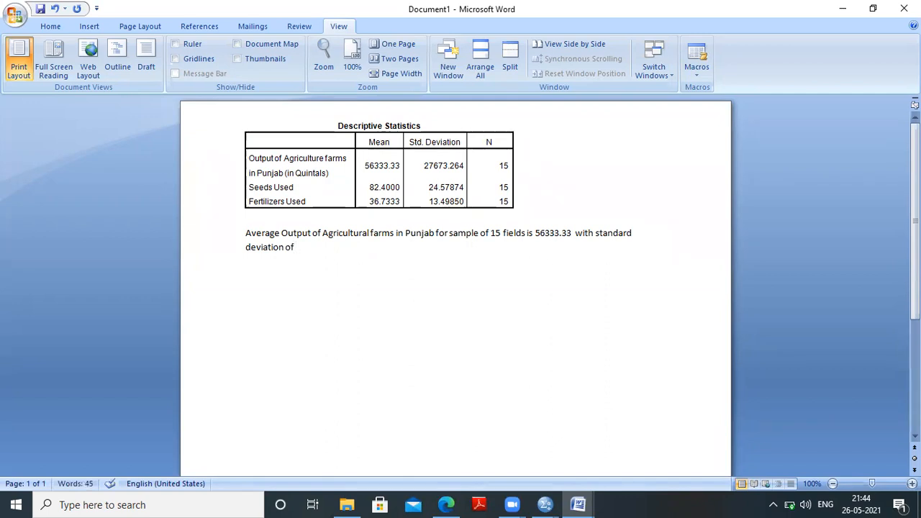
type(" 27673")
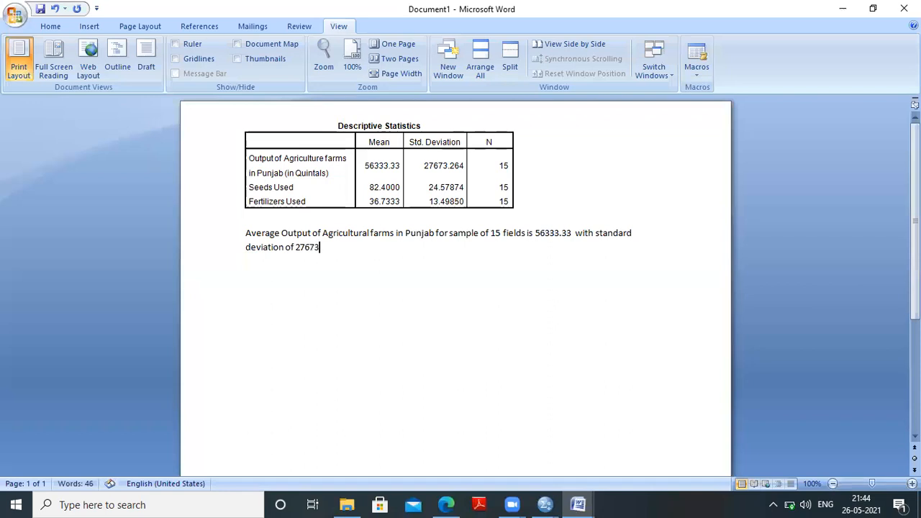
type(".264")
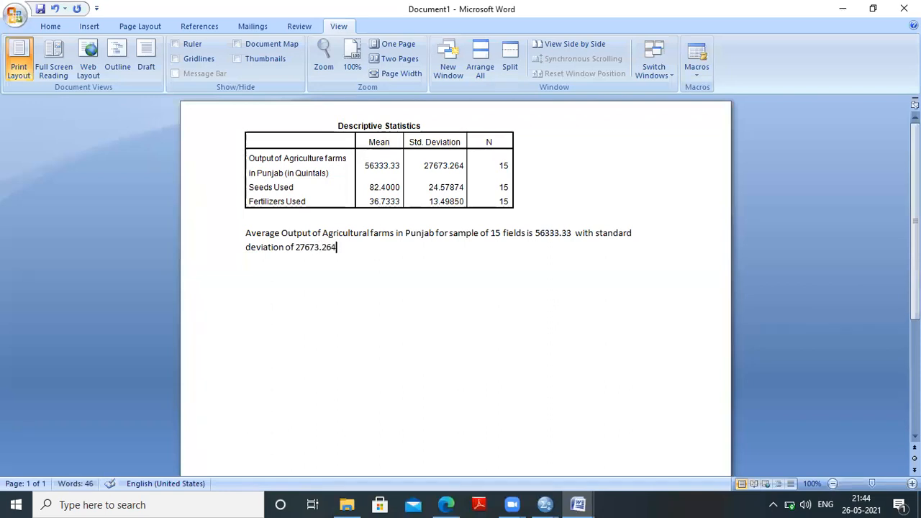
type(" .")
Insert the unit "quintals" after 56333.33 in the sentence and remove the extra space behind it
left_click(574, 236)
type("q")
type("uintal")
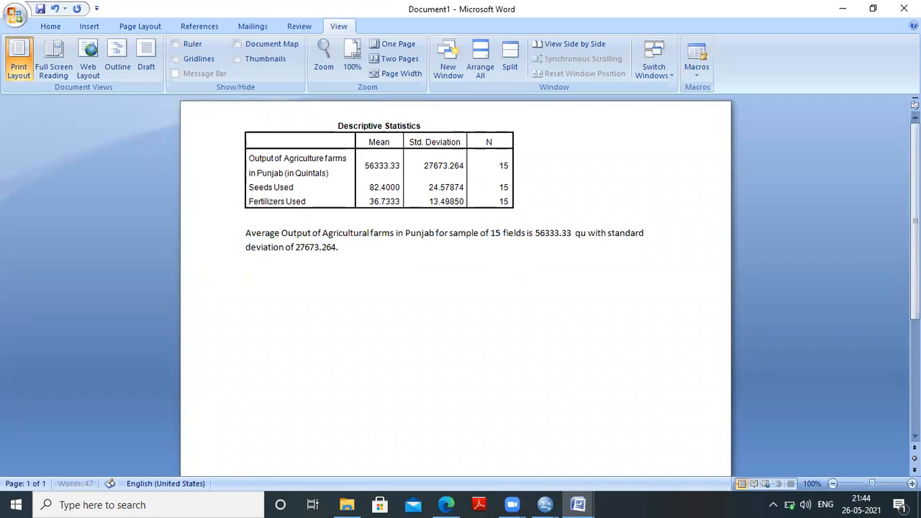
type("s")
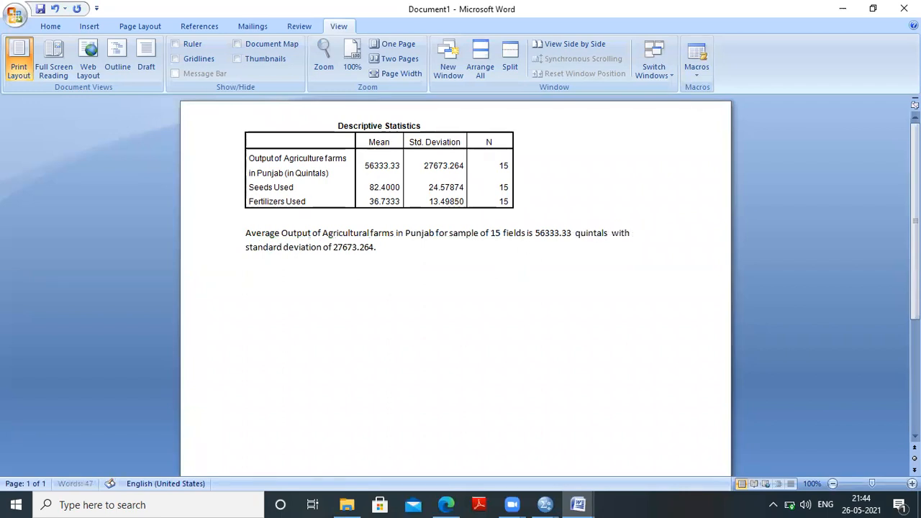
key("Delete")
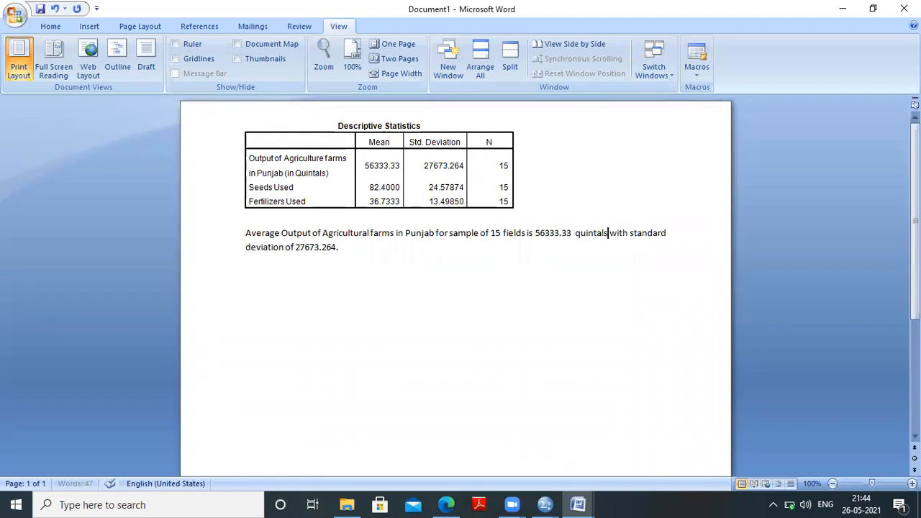
Add the unit "quintals" after the standard deviation 27673.264 and end the sentence with a full stop
left_click(338, 247)
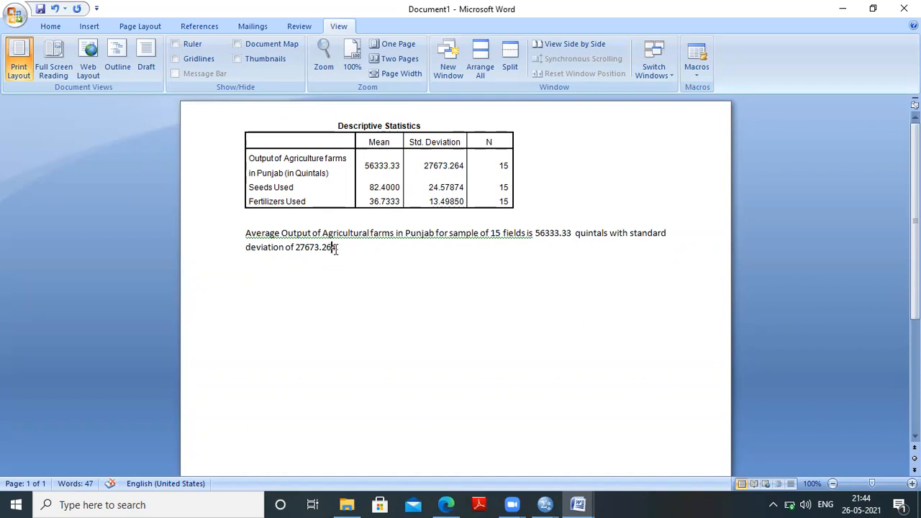
type("q")
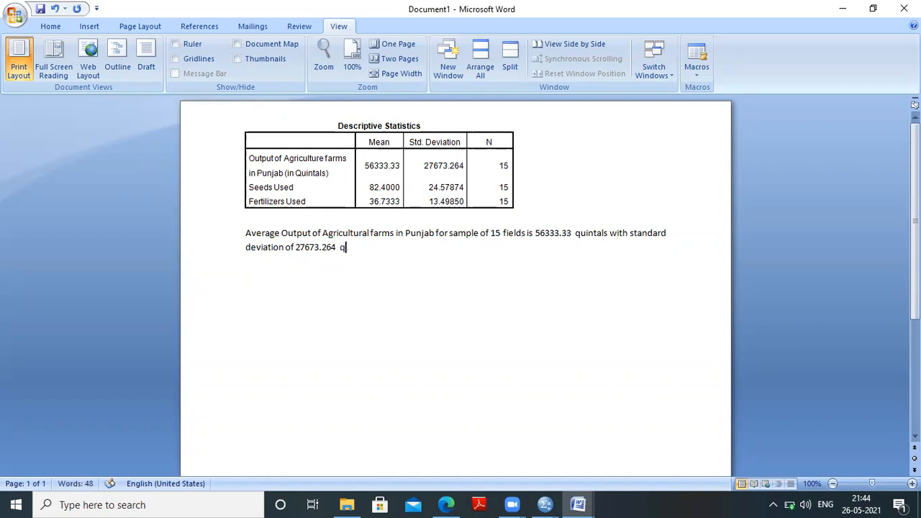
type("uintals.")
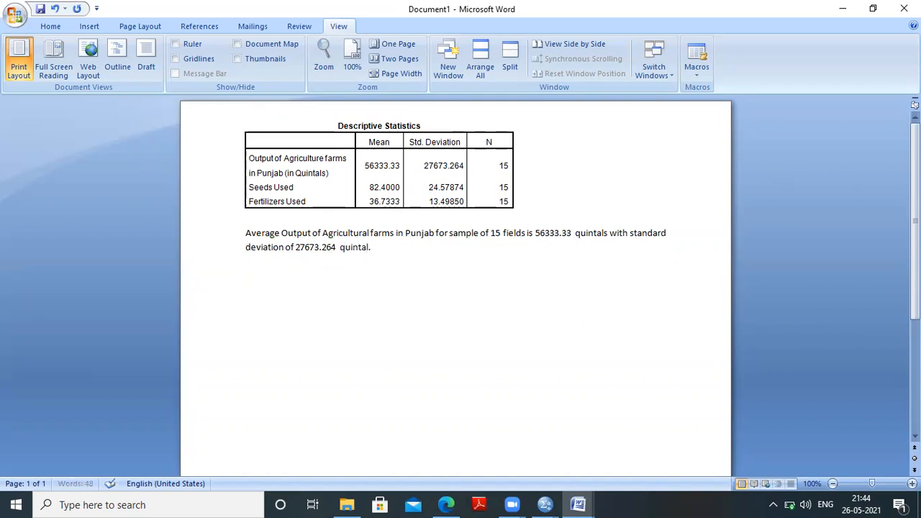
type(".")
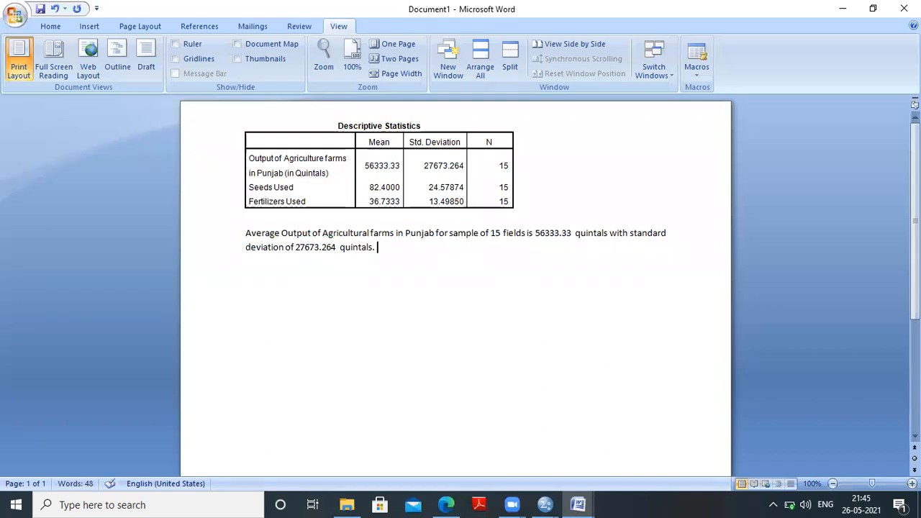
Add the sentence "Mean quantity of seeds used in 15 farms is 82.40 with standard deviation of 24.579."
type("Mean quantity of seeds")
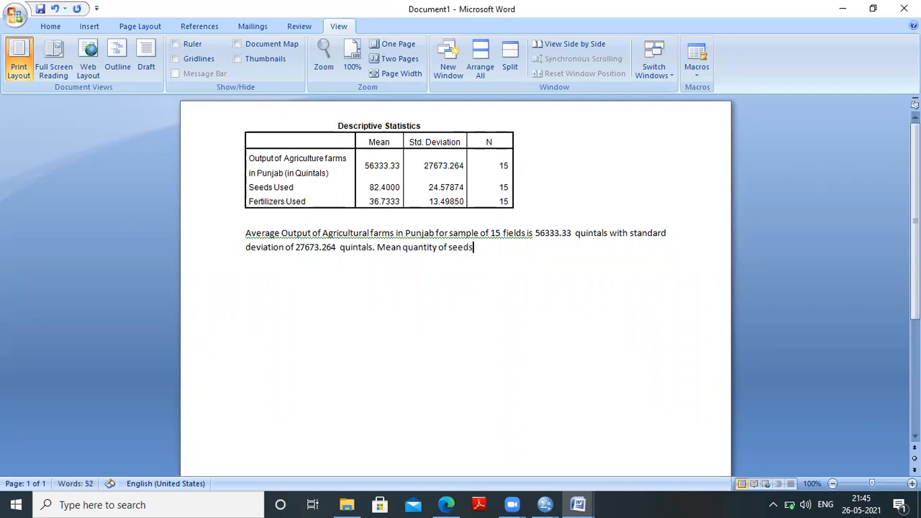
type(" used in 15 far")
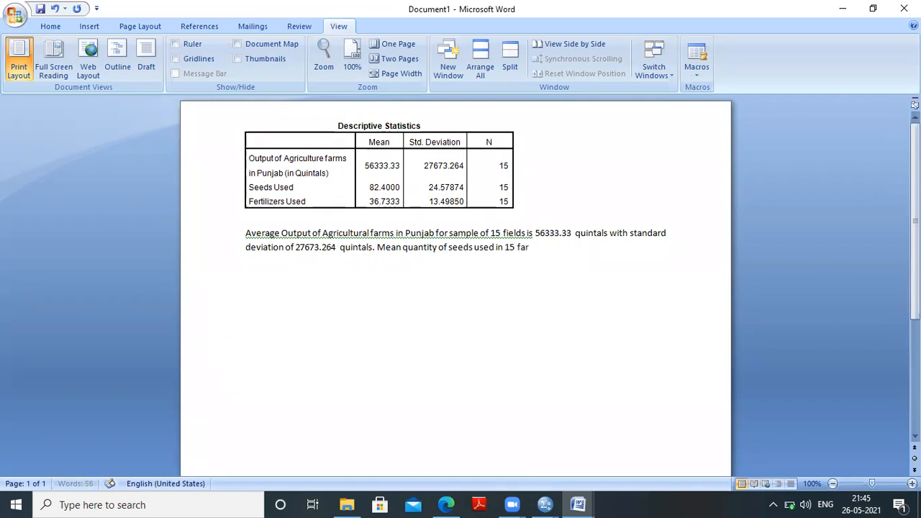
type("ms")
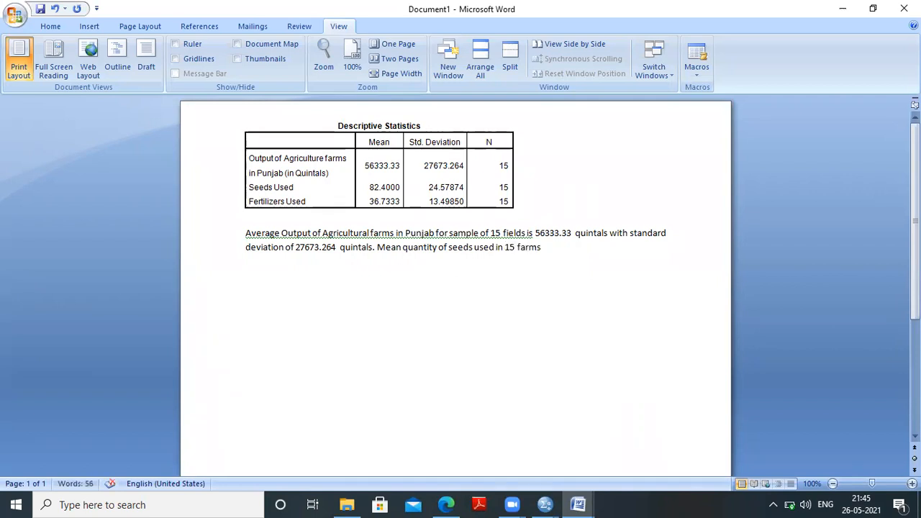
type(" is 82.40 with st")
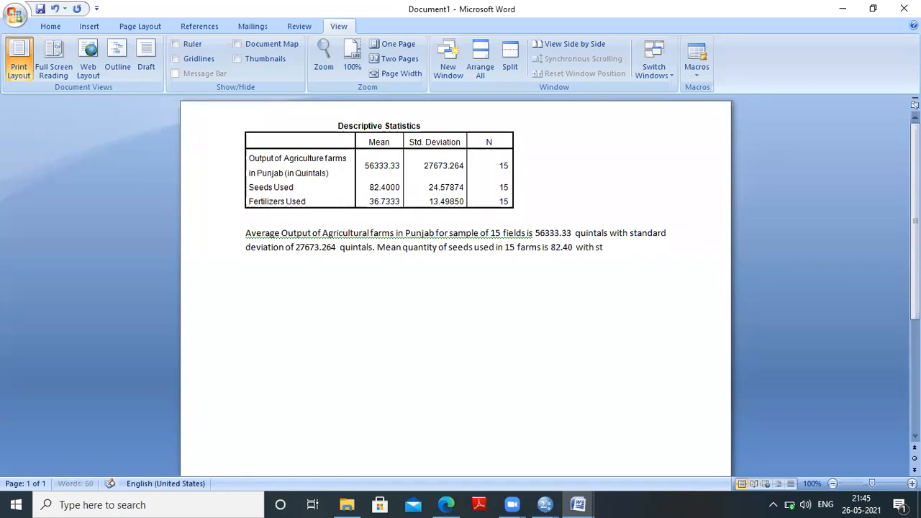
type("andard d")
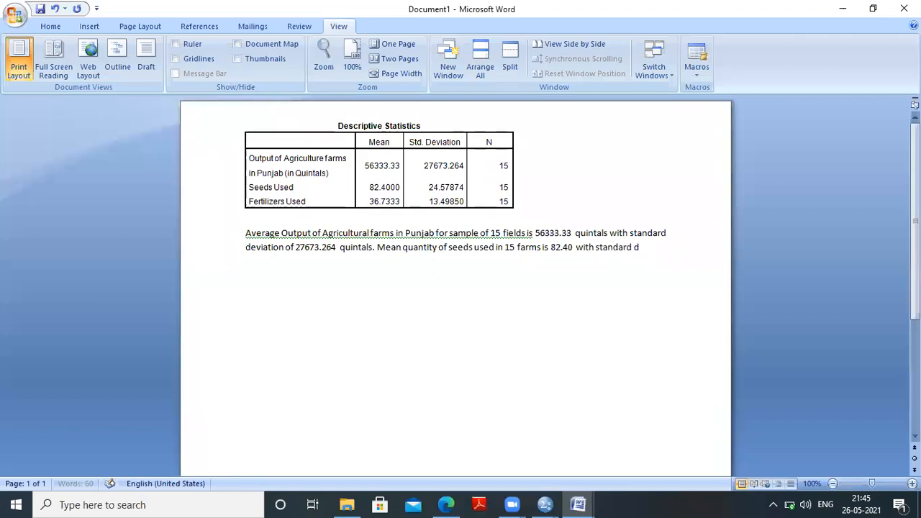
type("eviation")
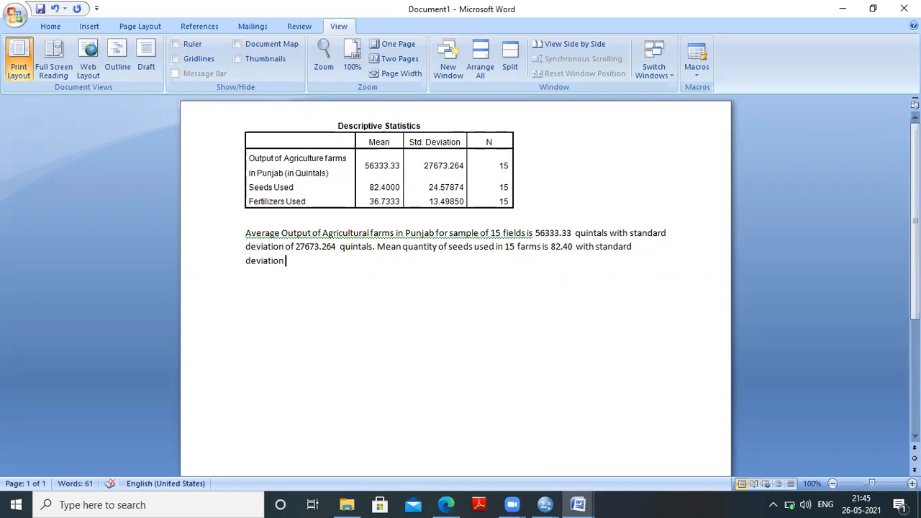
type(" o")
type("d")
key("BackSpace")
key("BackSpace")
type("f 24")
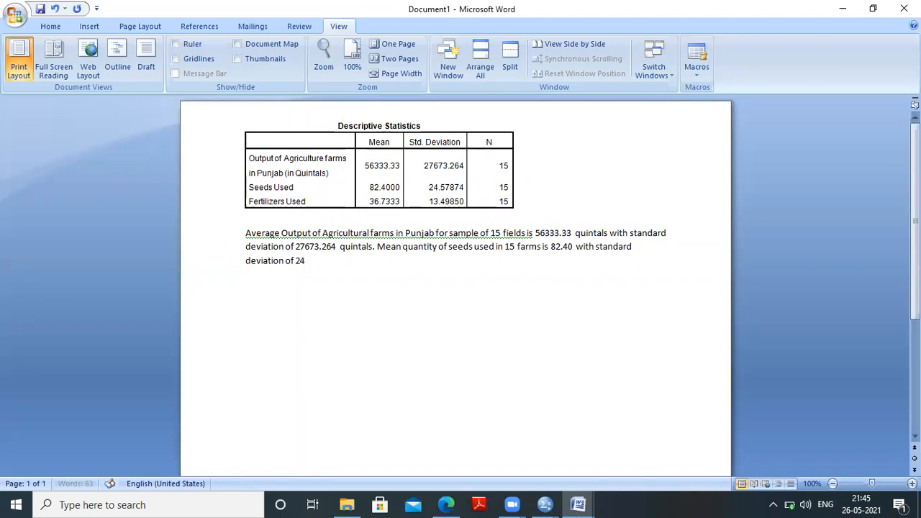
type(".579")
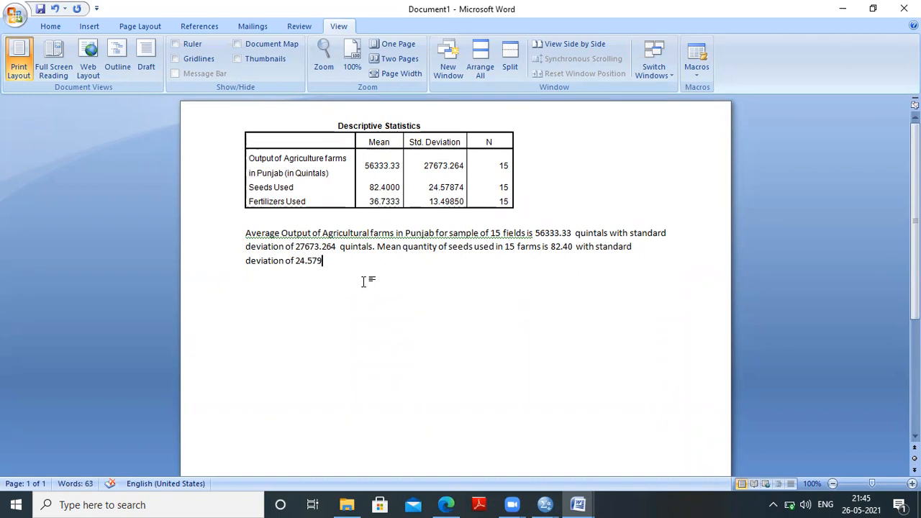
type(".")
Add the sentence "Average quantity of fertilizers used is found to be 36.733 with standard deviation of 13.498 for 15 farms."
type("Ave")
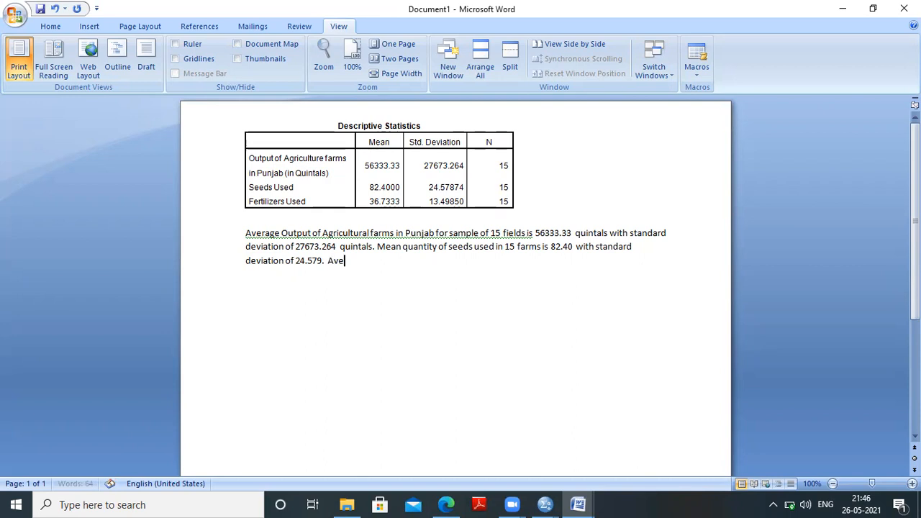
type("rage quantity of")
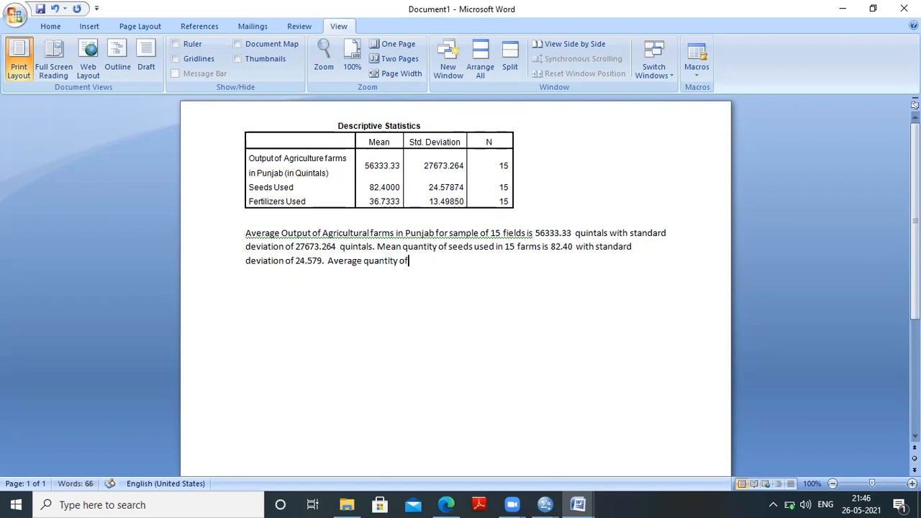
type(" fertilizers used")
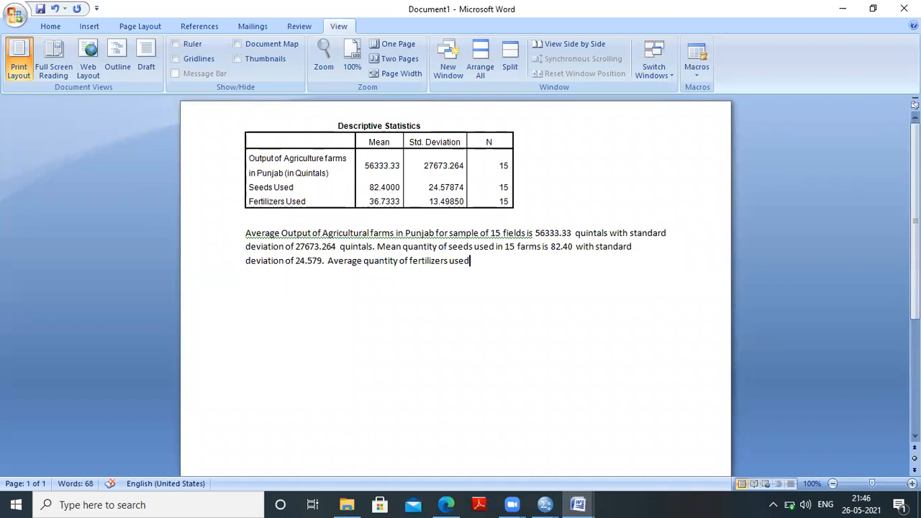
type("is fou")
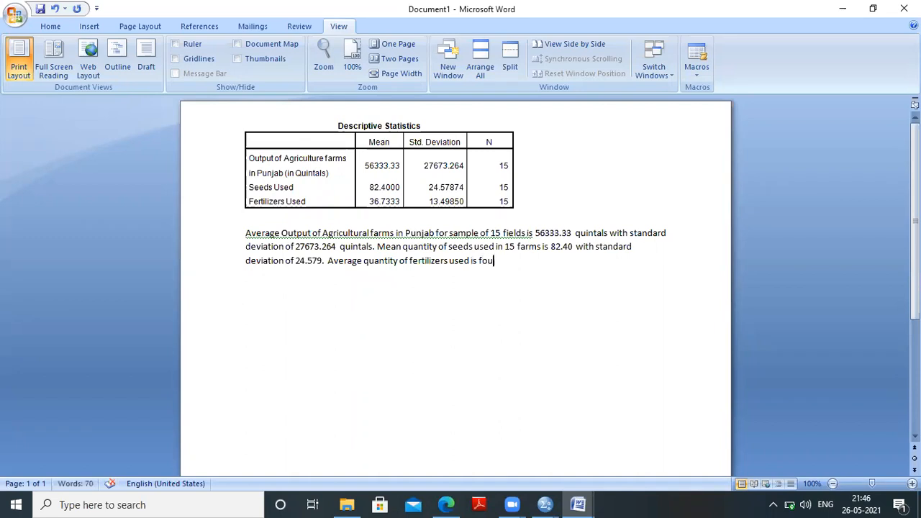
type("nd to")
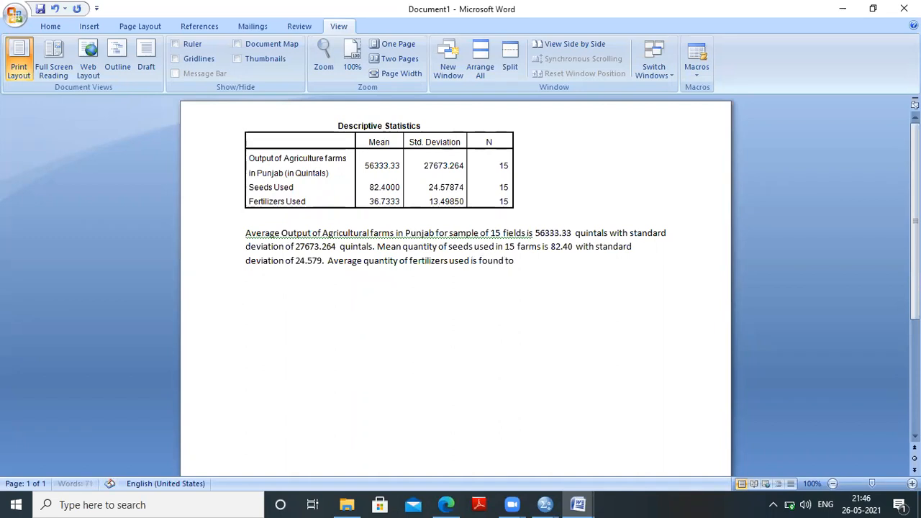
type(" be 36.733 with st")
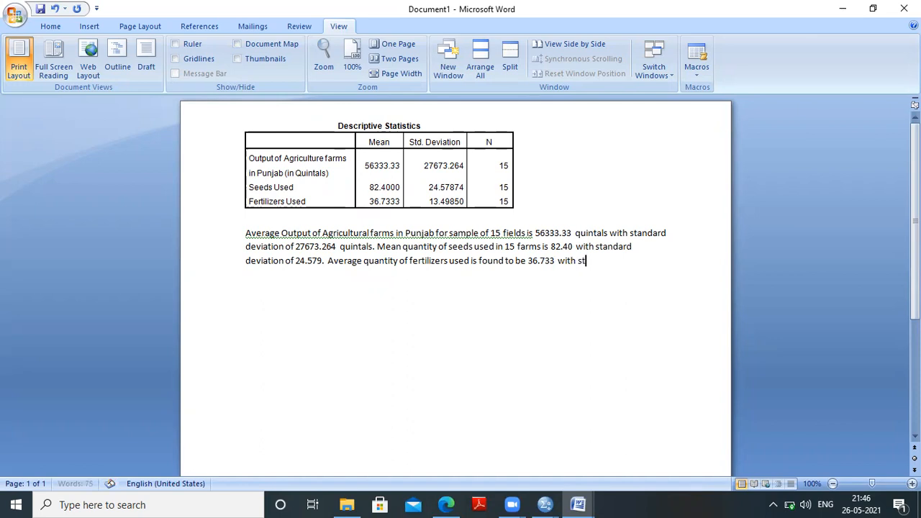
type("andard deviation of")
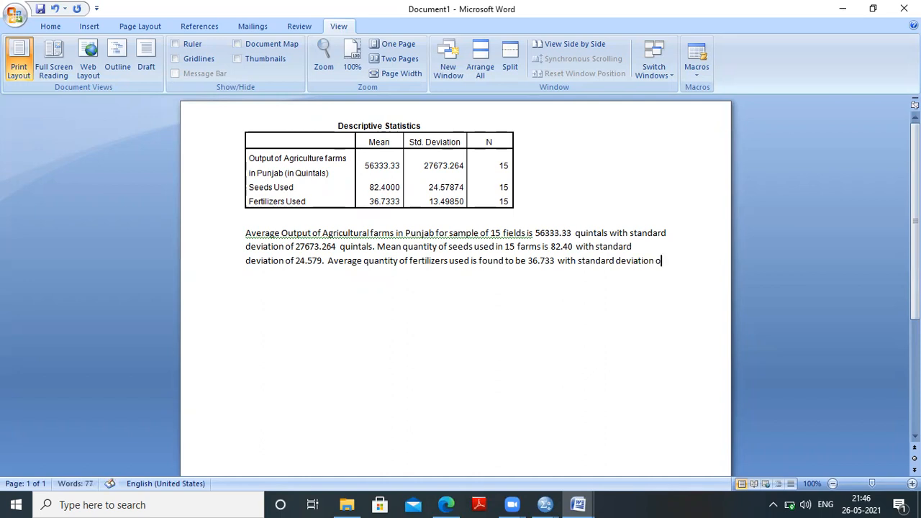
type(" 13.4")
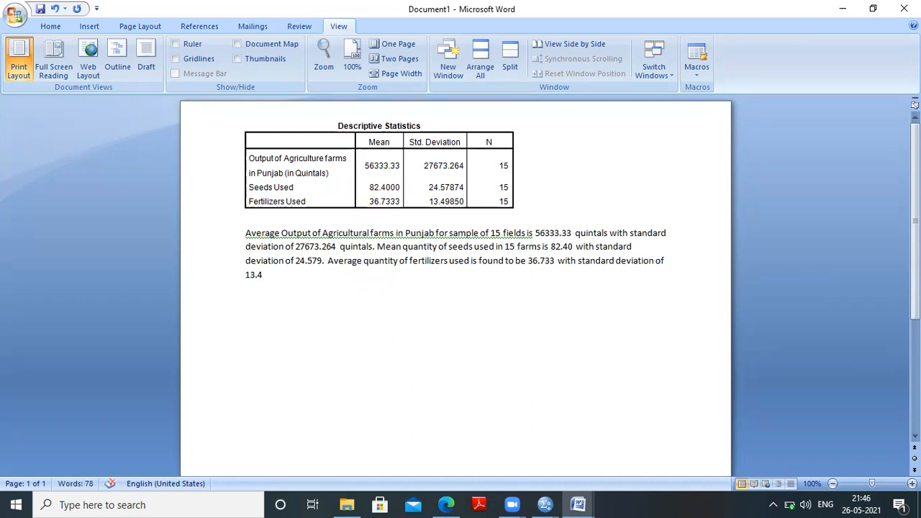
type("98 for 15 faerms")
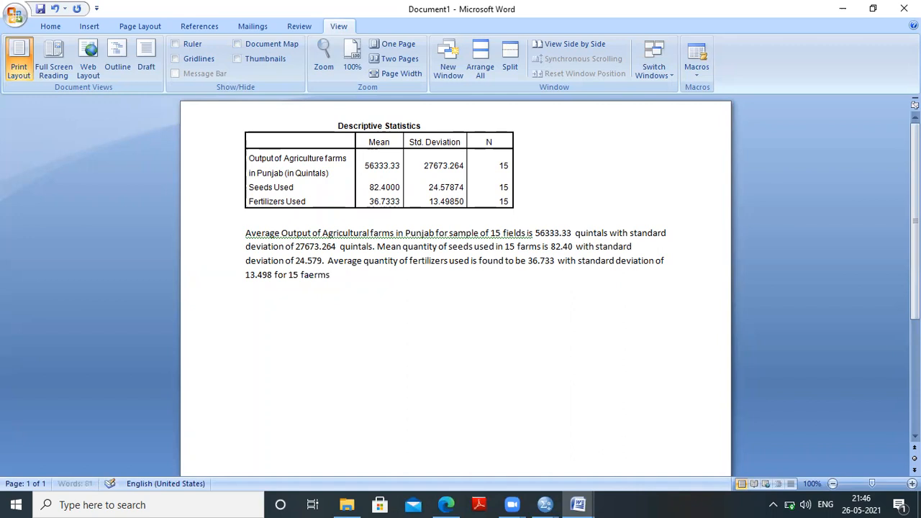
key("BackSpace")
key("BackSpace")
key("BackSpace")
key("BackSpace")
type("rms.")
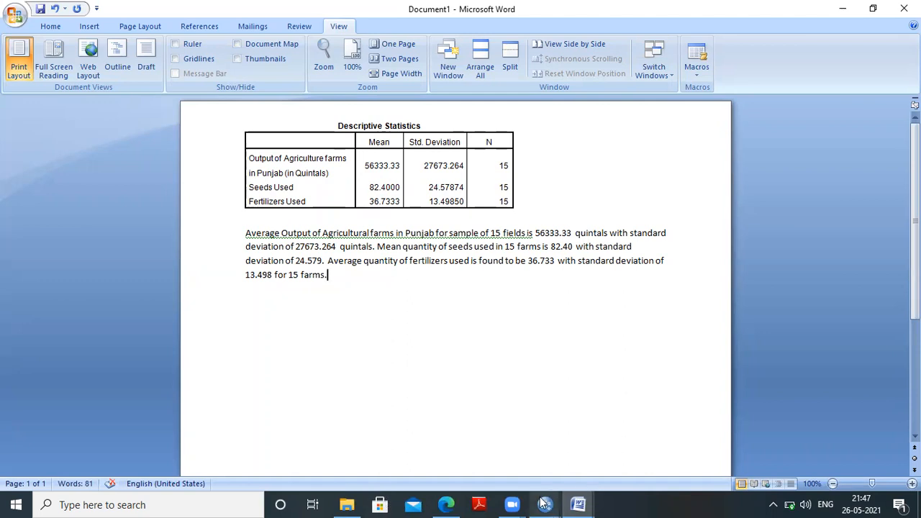
Switch to the SPSS output viewer and copy the Model Summary table from the regression results
mouse_move(544, 504)
left_click(638, 466)
left_click(422, 392)
scroll(403, 447, "down", 5)
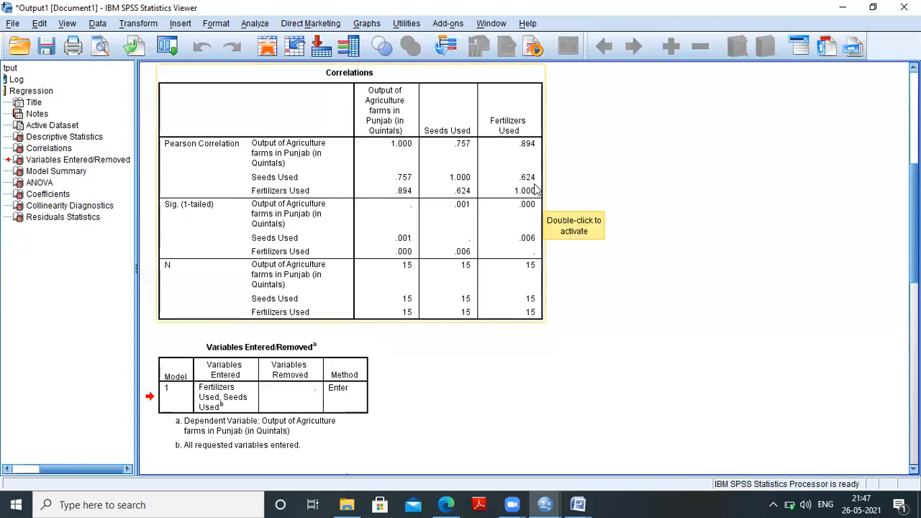
scroll(534, 188, "down", 5)
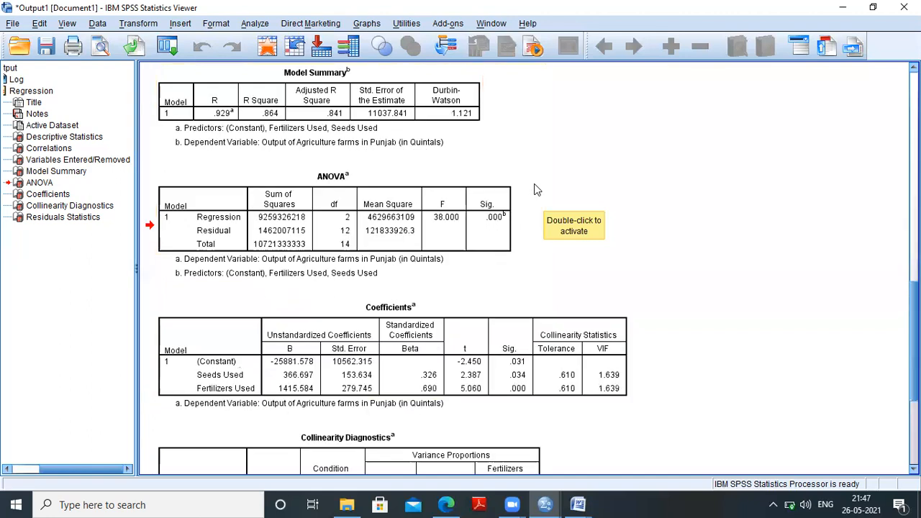
key("Up")
key("Up")
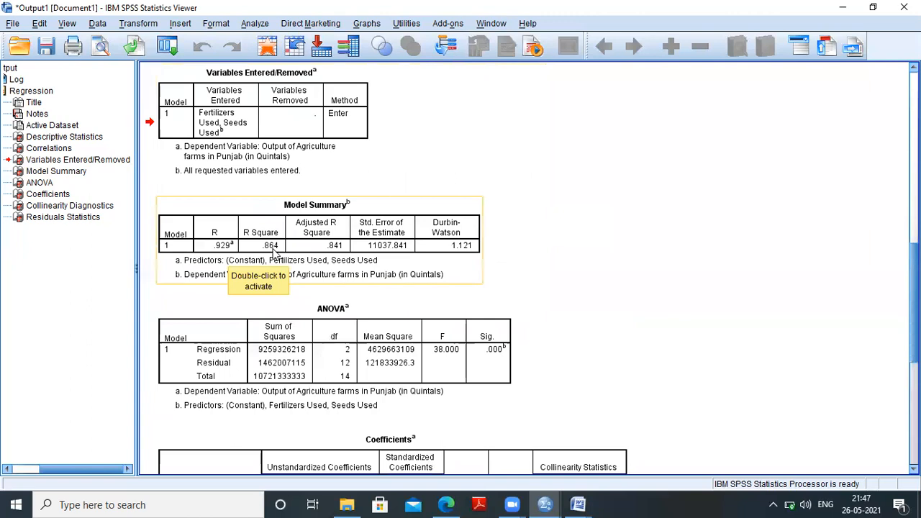
left_click(229, 212)
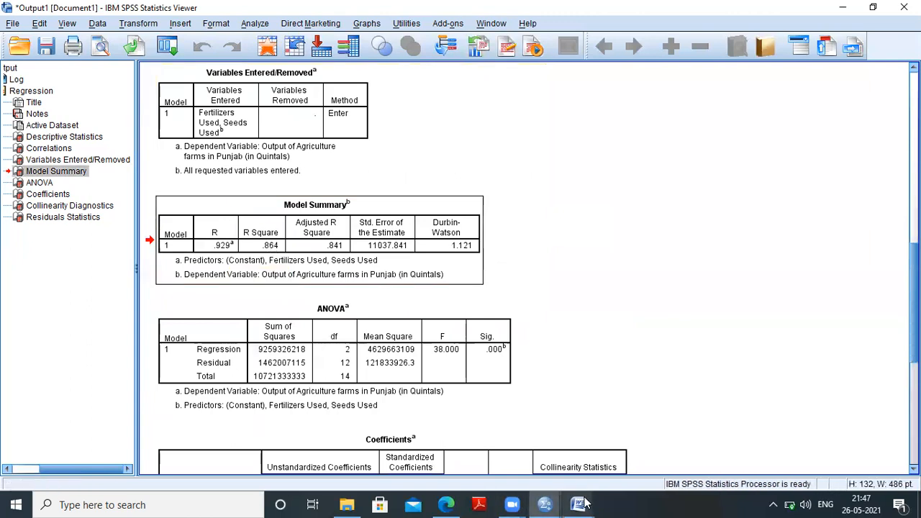
Return to Document1 in Word and paste the Model Summary table below the descriptive statistics paragraph, leaving blank space above it
mouse_move(584, 504)
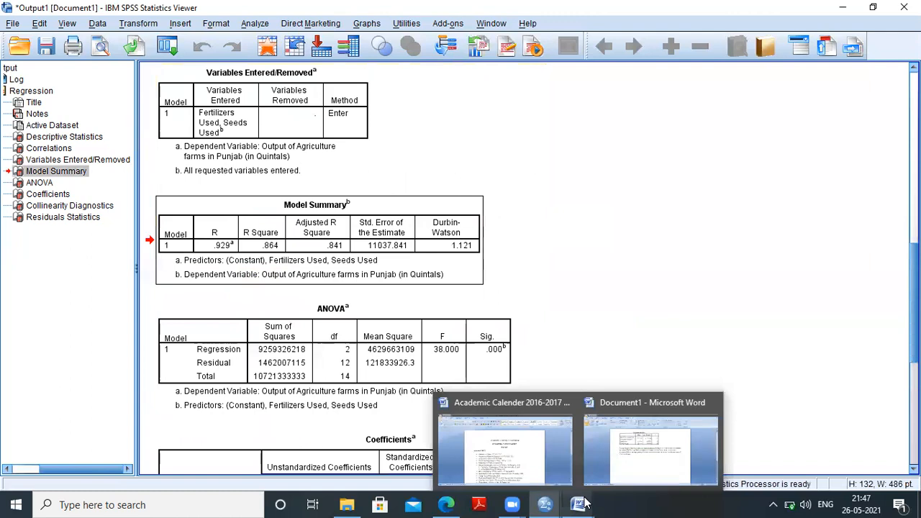
left_click(633, 446)
key("Return")
key("Return")
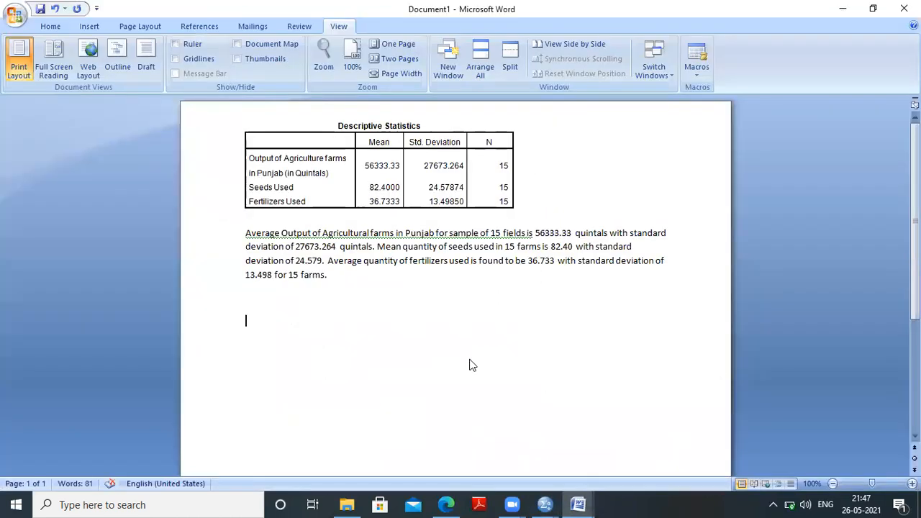
key("ctrl+v")
key("Return")
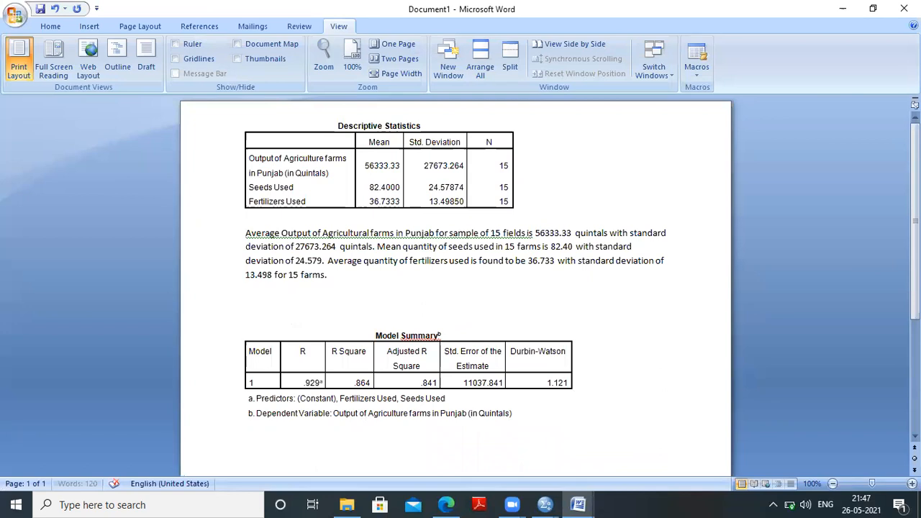
Start the Model Summary interpretation below the table with "It is clear from the table that R square comes out to be 0.864"
type("It is c")
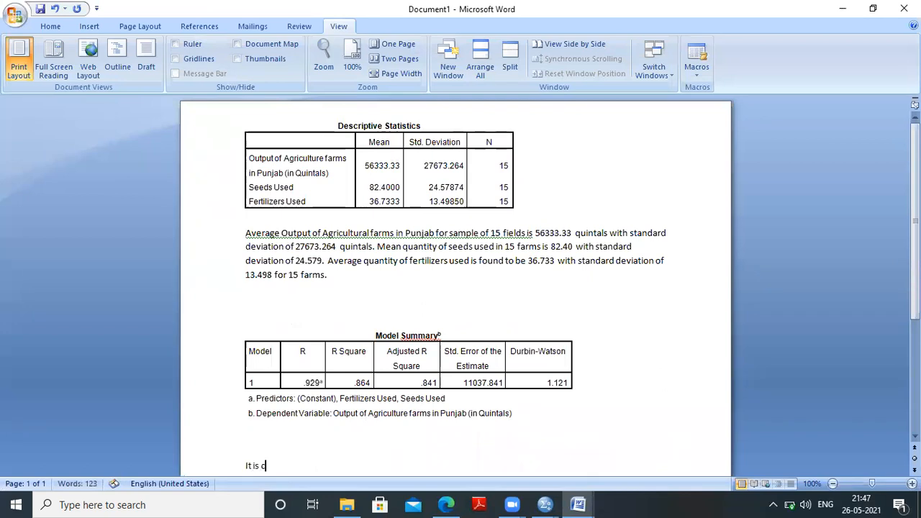
type("lear from the table th")
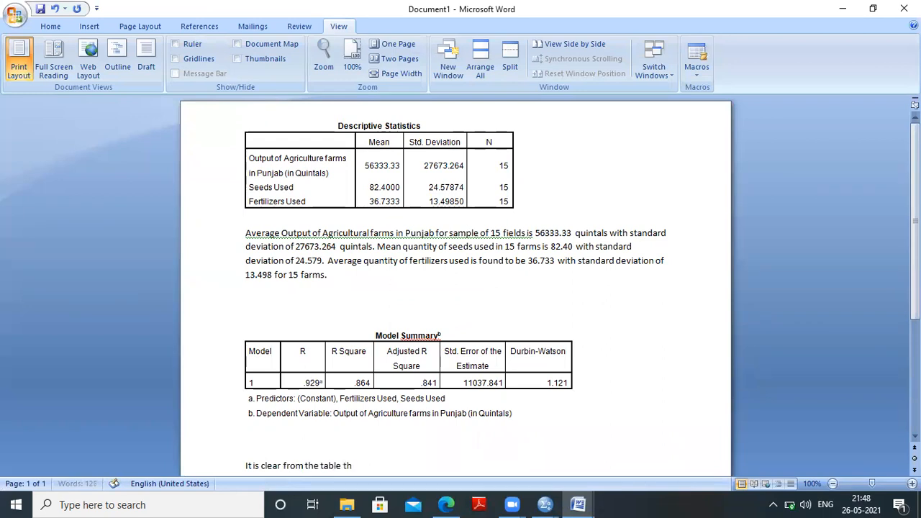
type("at R squarre")
key("BackSpace")
key("BackSpace")
type("e")
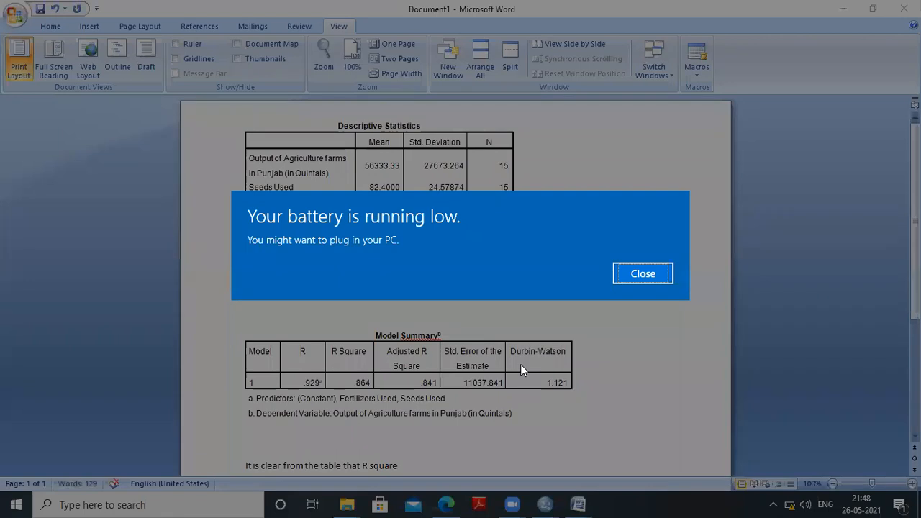
key("Return")
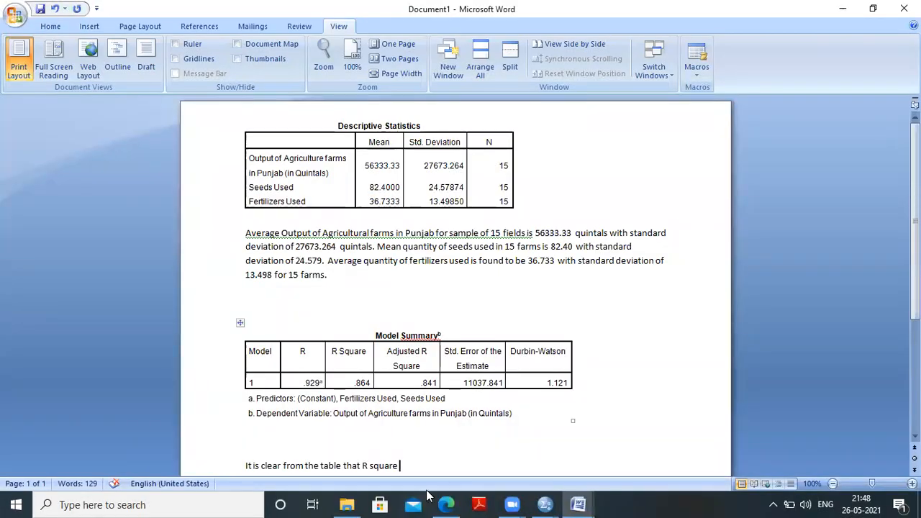
type("comes")
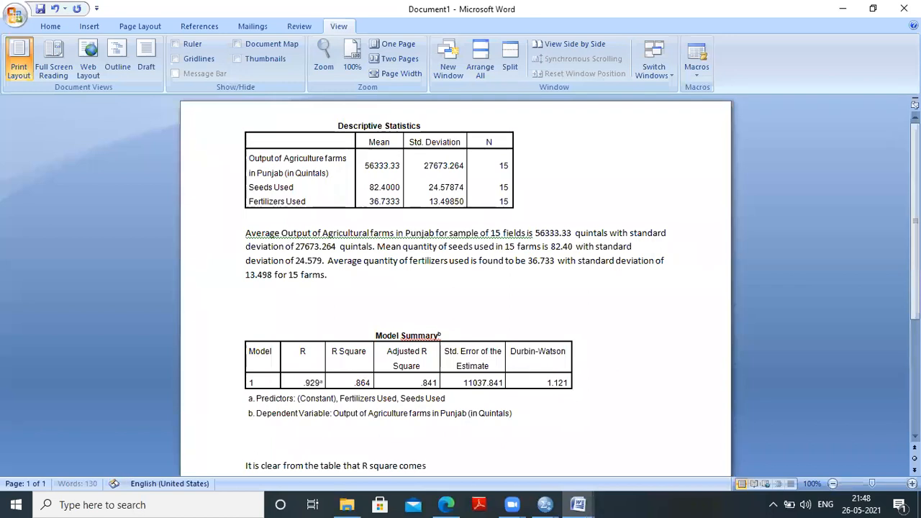
type(" out to be")
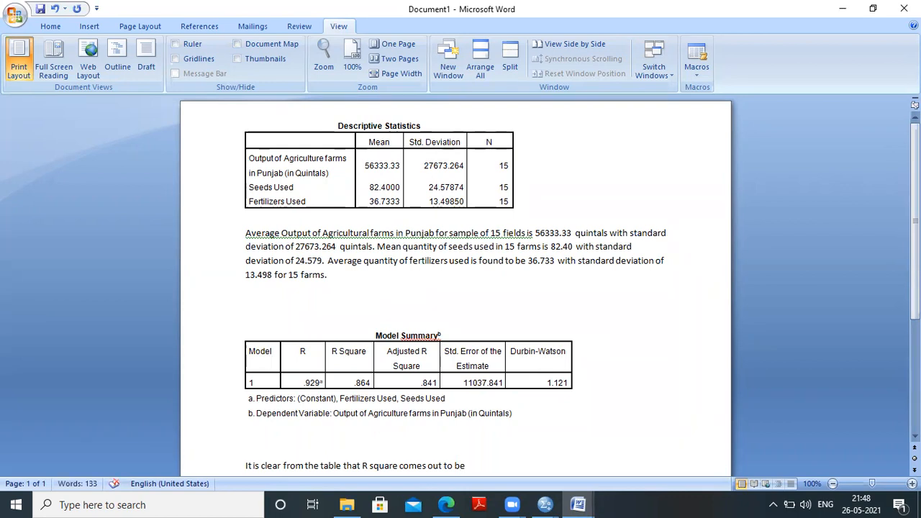
type(" 0.8")
type("6")
type("4 ")
Continue the sentence with "and adjusted R square comes out to be 0.841"
type("which")
key("BackSpace")
key("BackSpace")
key("BackSpace")
key("BackSpace")
key("BackSpace")
type("and a")
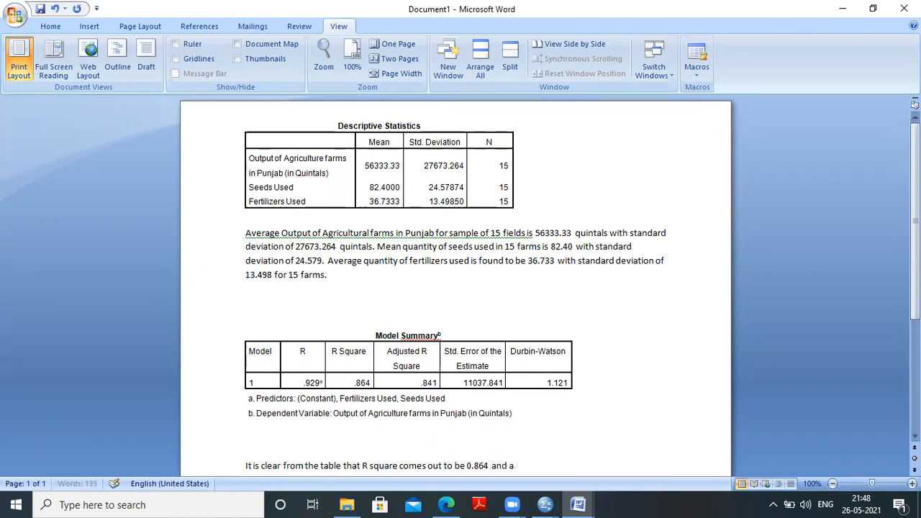
type("djusted R square")
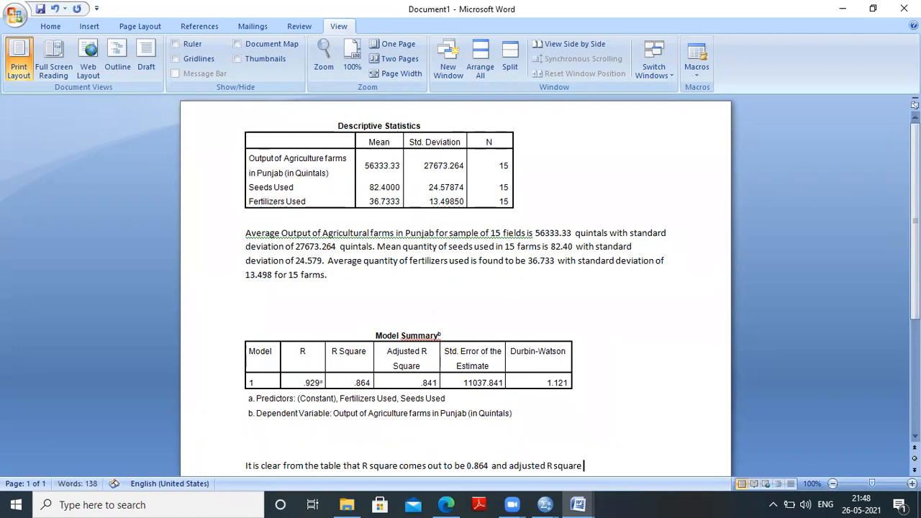
type(" comes")
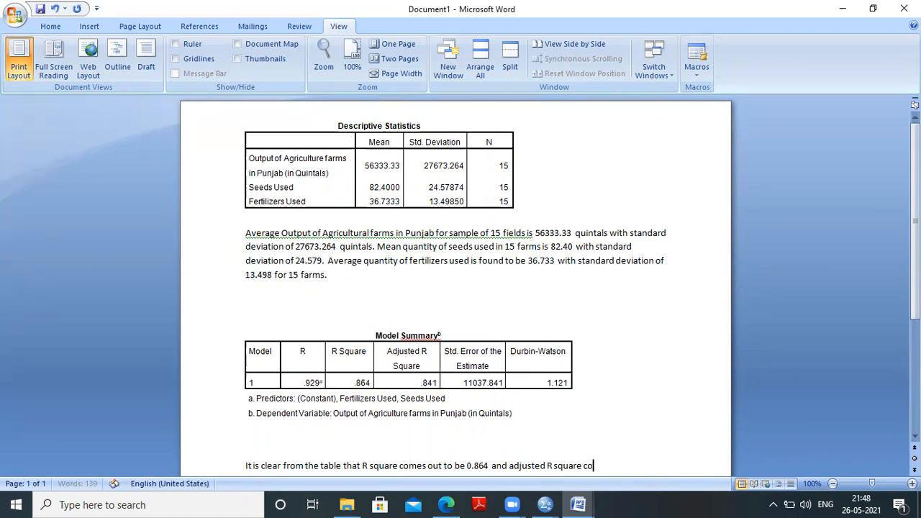
type(" out")
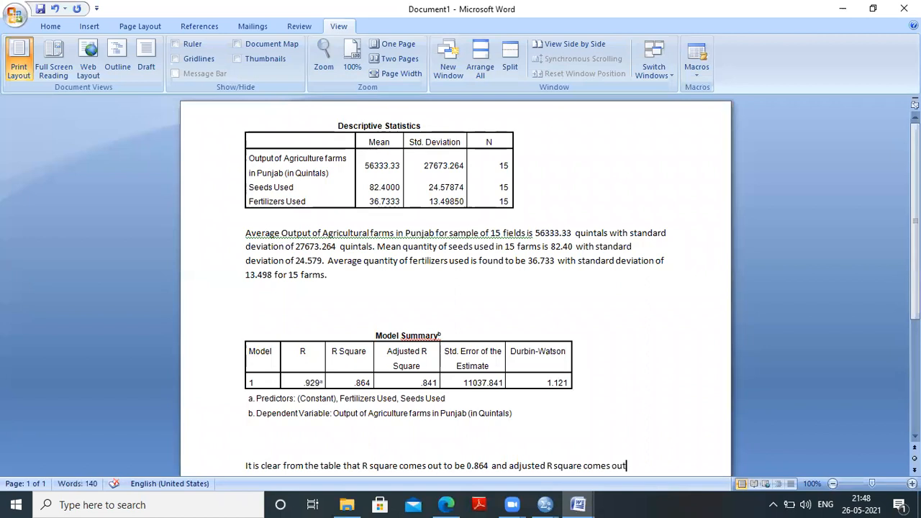
type(" to be 0.8")
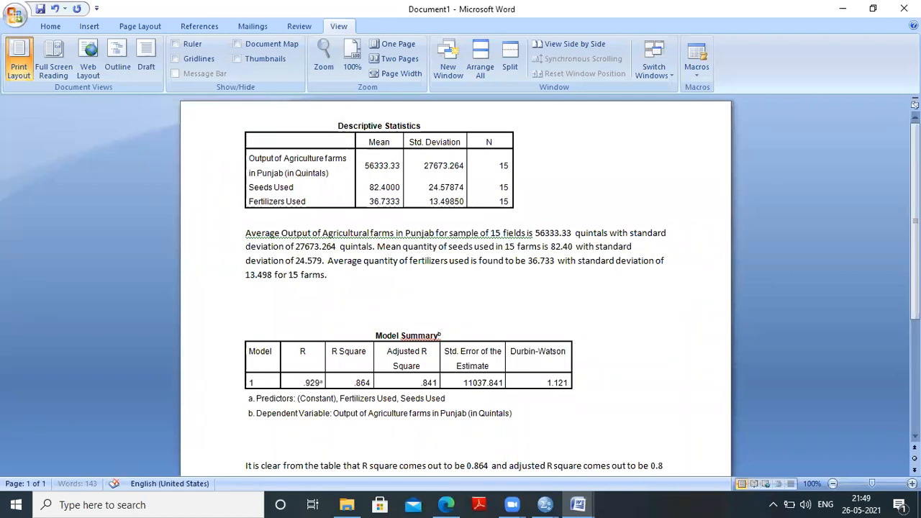
type("41")
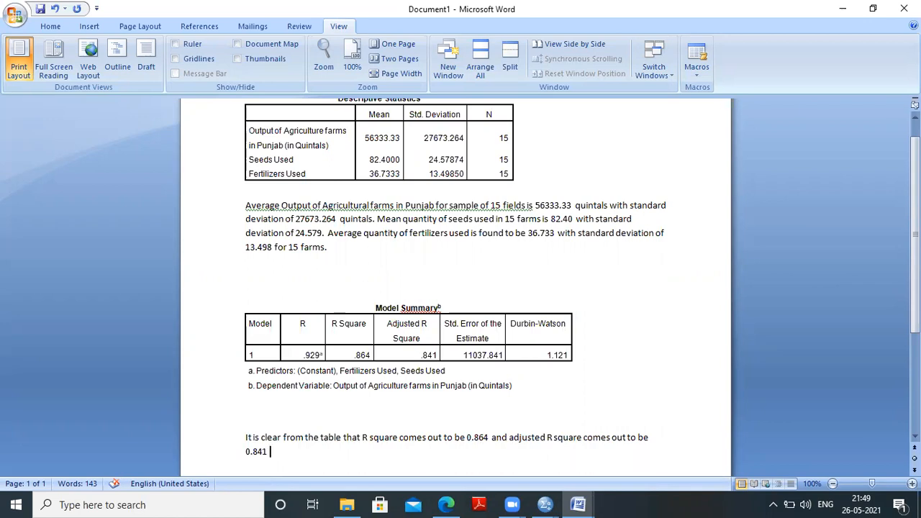
Extend the sentence with "which shows that 86.4 percent variations in dependent variable"
type("which")
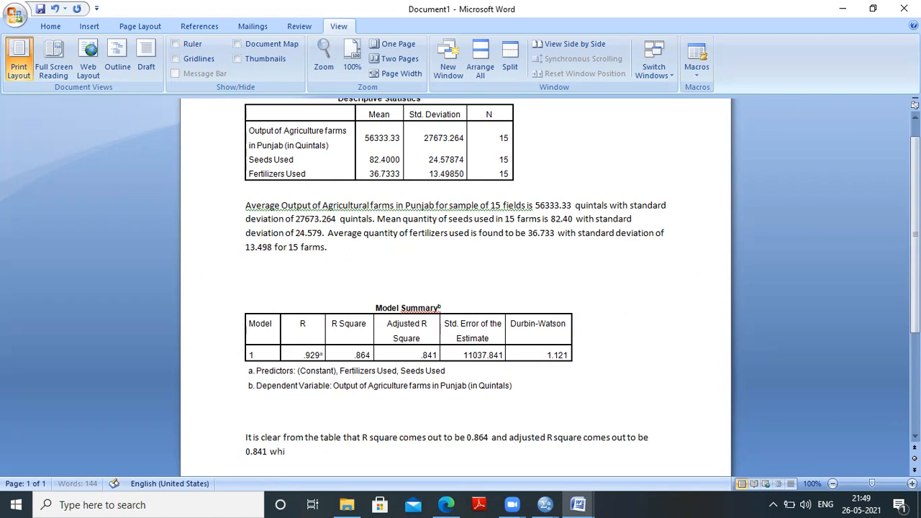
type("o")
type("86,")
type("4 per")
type("ce")
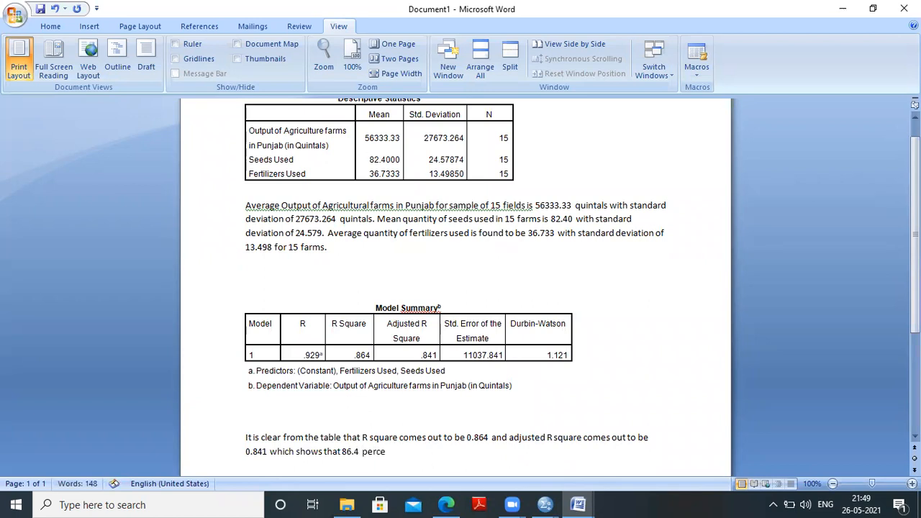
type("nt variations in depende")
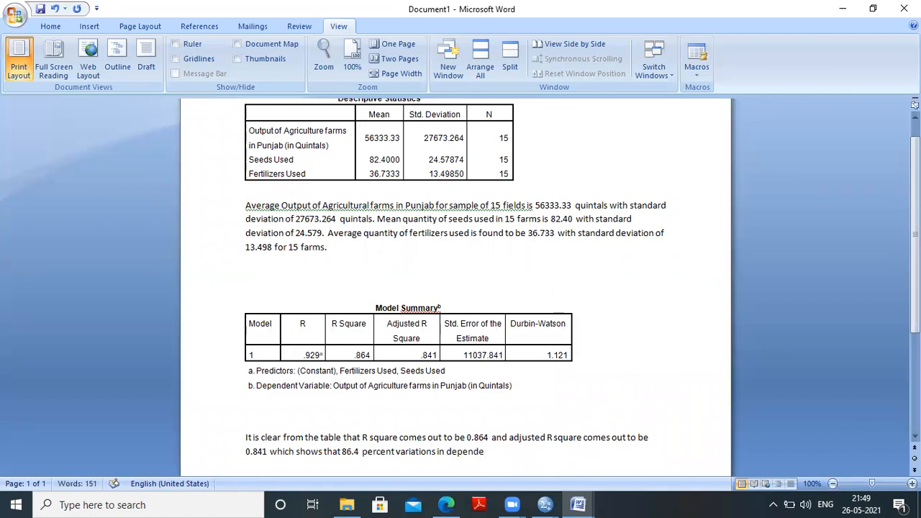
type("nt variable ")
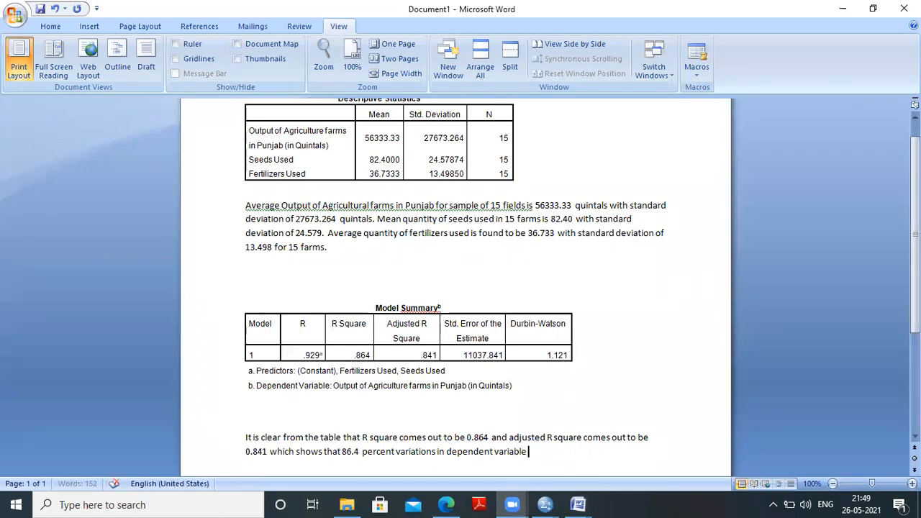
Complete the sentence with "are due to variations in independent variables seeds and fertilizers used", correcting the spelling of "fertilizers"
type("are due to variat")
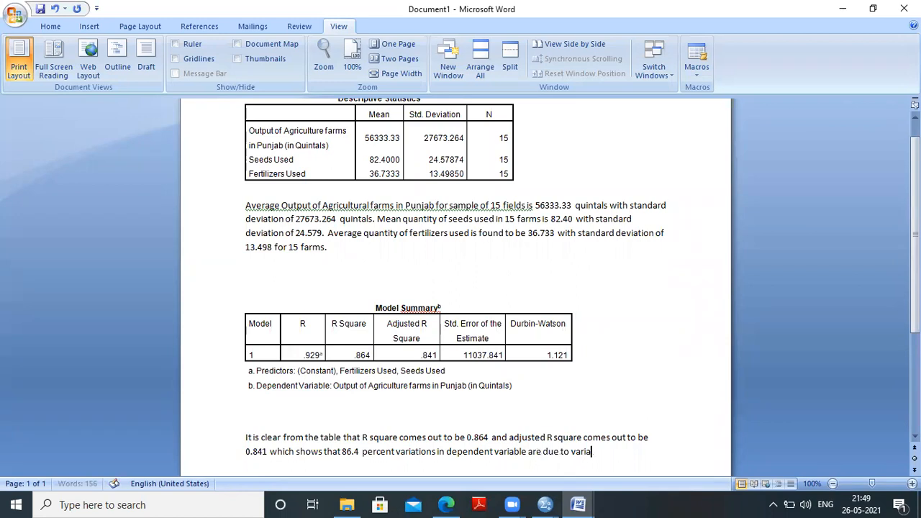
type("ions i")
type("n independe")
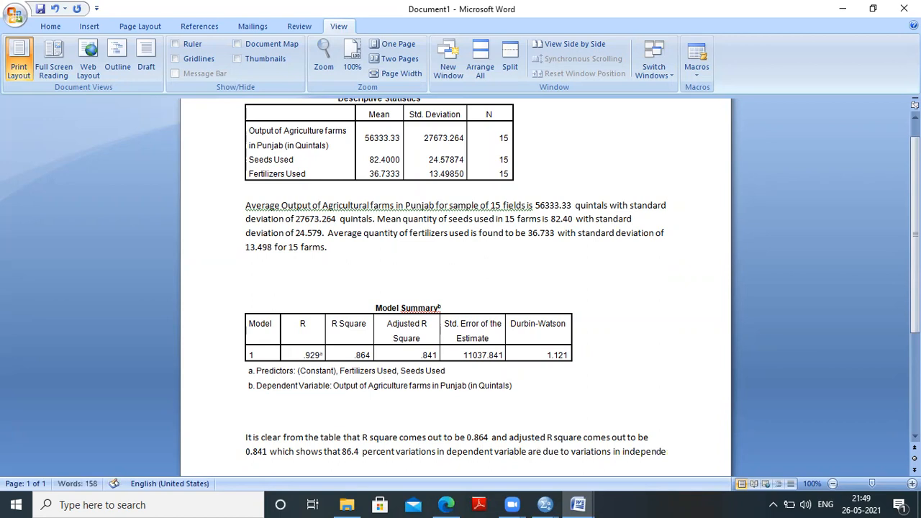
type("ent")
key("BackSpace")
key("BackSpace")
key("BackSpace")
type("nt va")
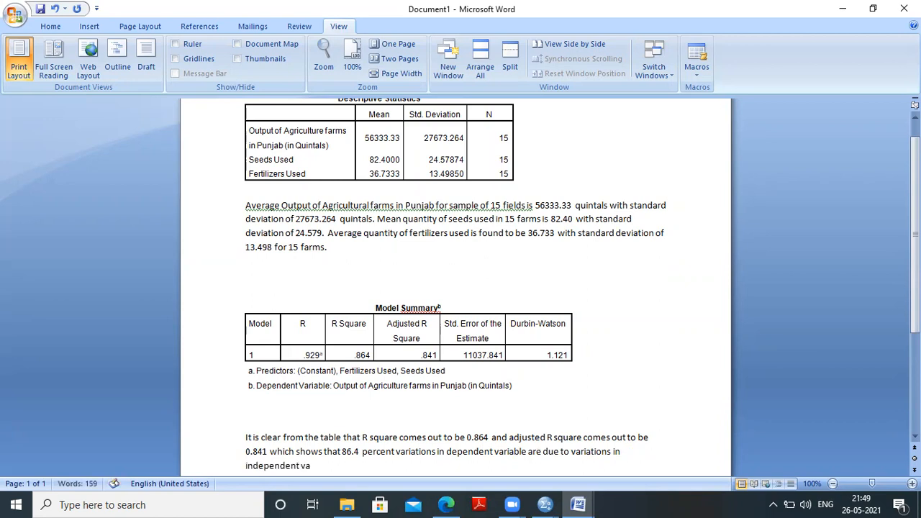
type("riables seeds and fertile;o")
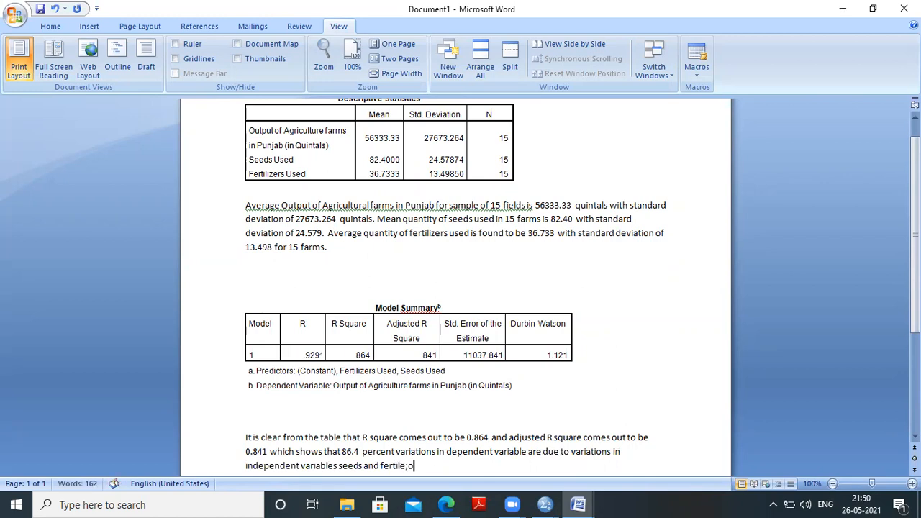
key("BackSpace")
type("ezers used")
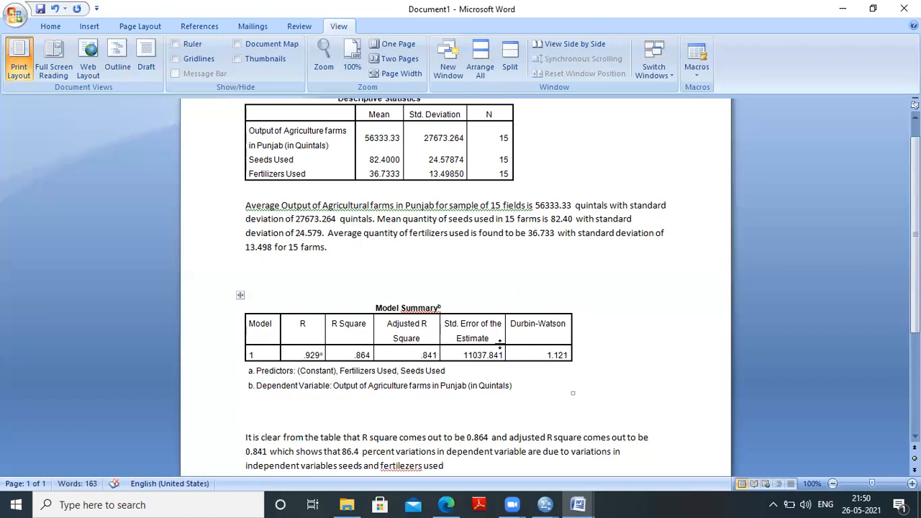
left_click(406, 469)
key("BackSpace")
type("i")
Insert "output of farms" after "dependent variable" in the Model Summary interpretation
left_click_drag(547, 355, 576, 352)
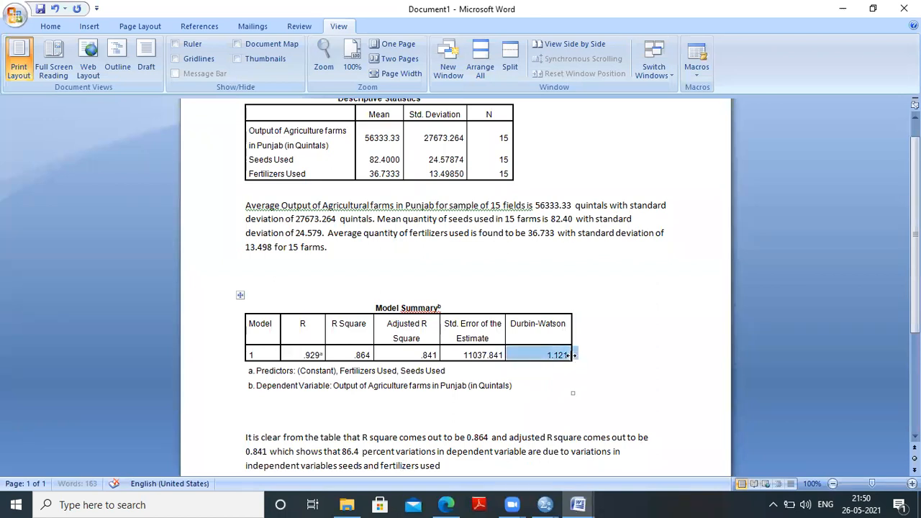
left_click(565, 355)
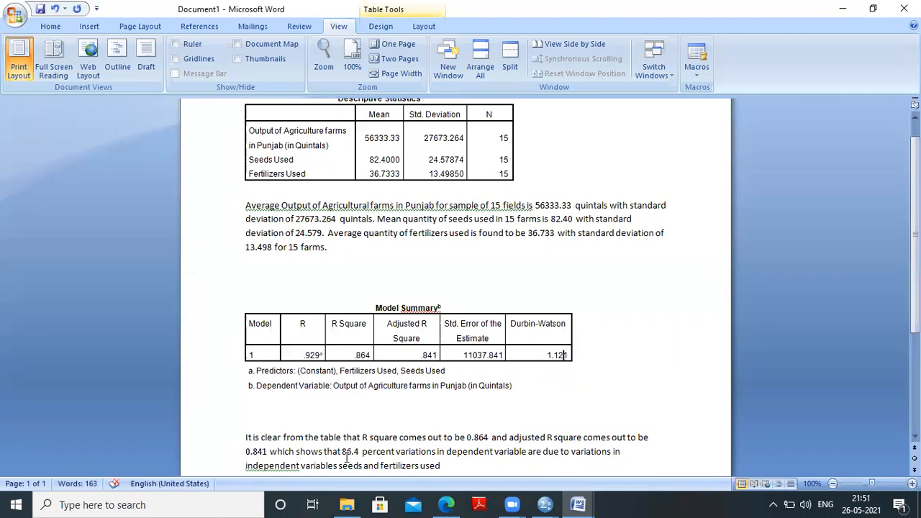
left_click(526, 451)
type("output of far ")
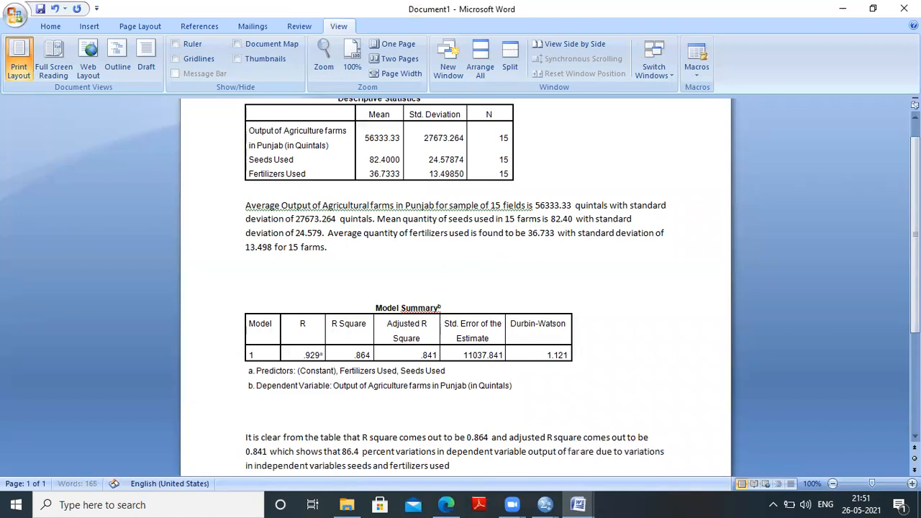
type("ms")
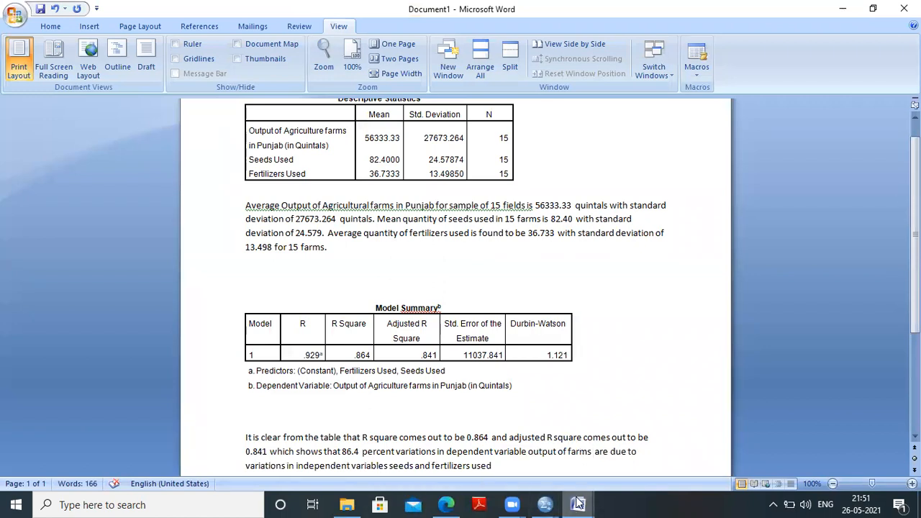
Switch to the SPSS output viewer and copy the ANOVA table from the regression results
left_click(545, 504)
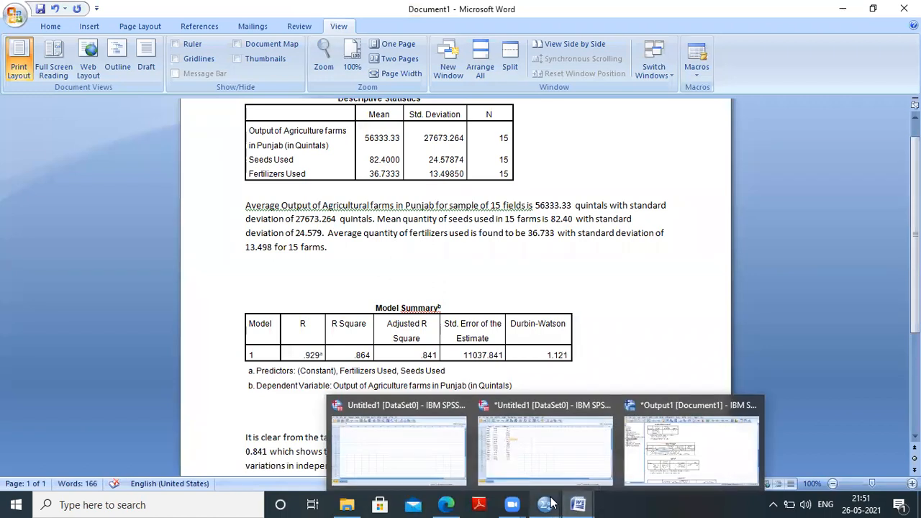
left_click(660, 444)
scroll(660, 444, "down", 5)
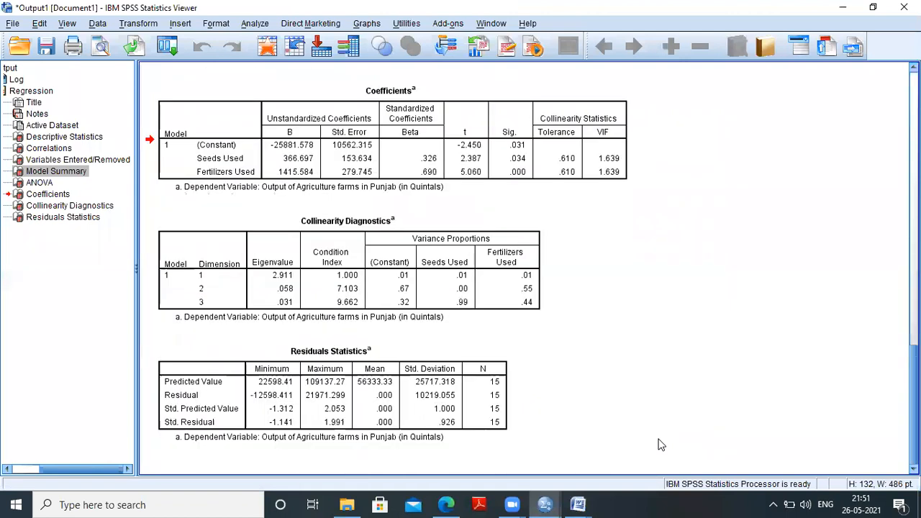
scroll(736, 364, "up", 5)
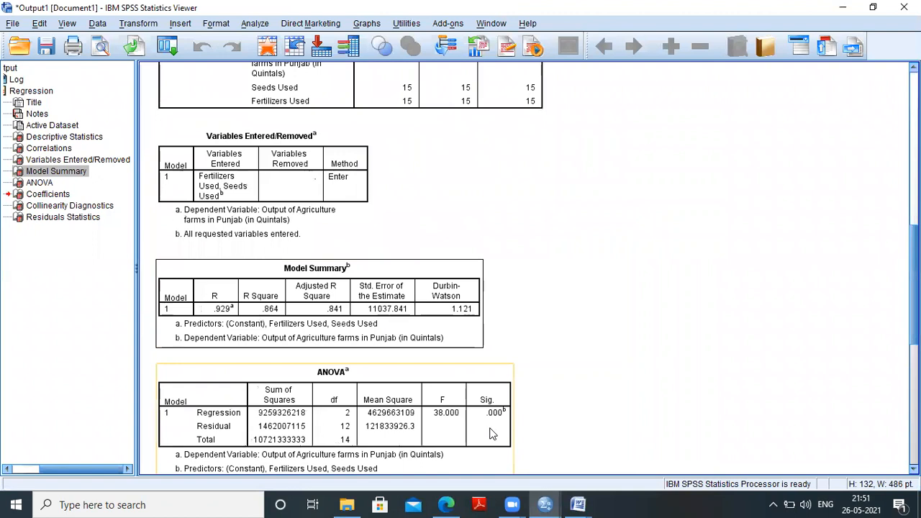
left_click(480, 377)
scroll(480, 378, "down", 4)
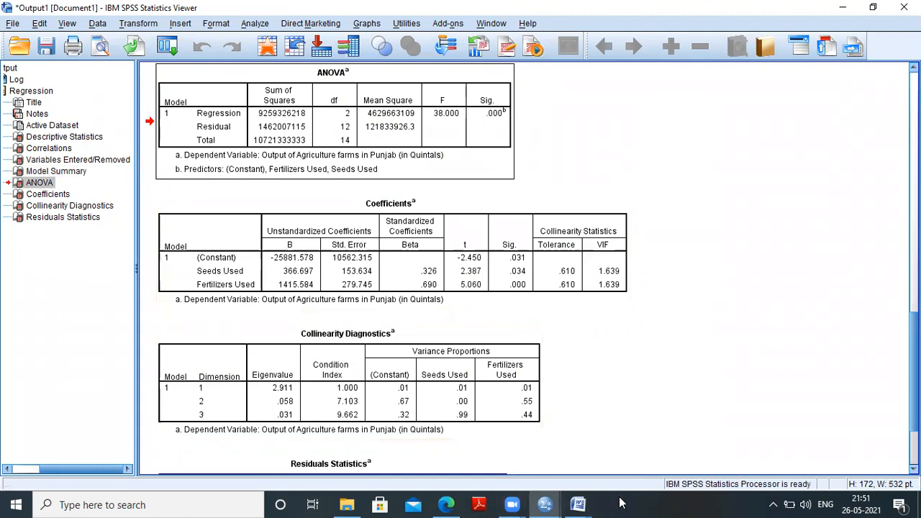
Return to Document1 in Word and paste the ANOVA table below the Model Summary interpretation, leaving blank space above it
mouse_move(580, 504)
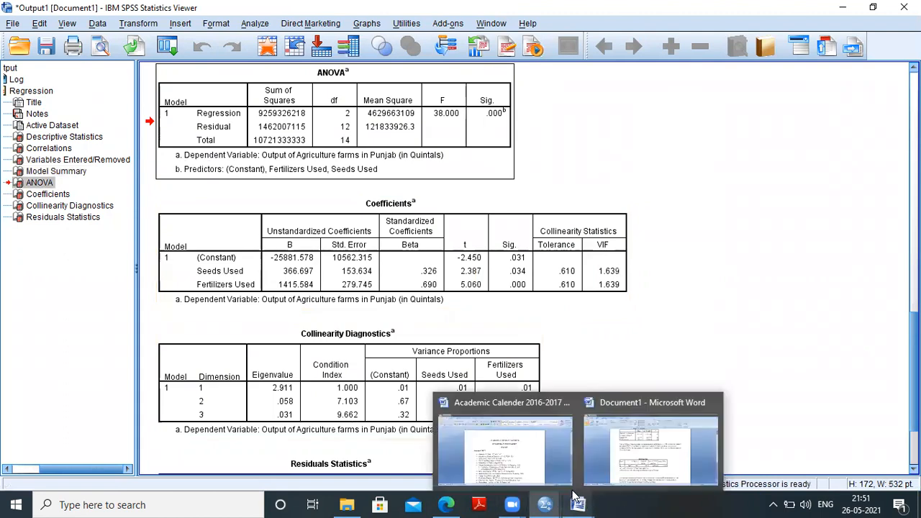
left_click(650, 457)
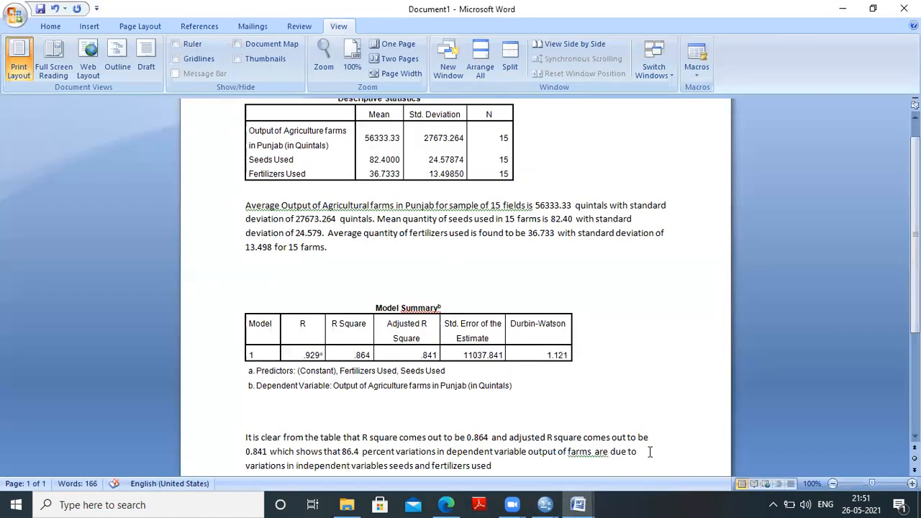
key("Return")
key("Return")
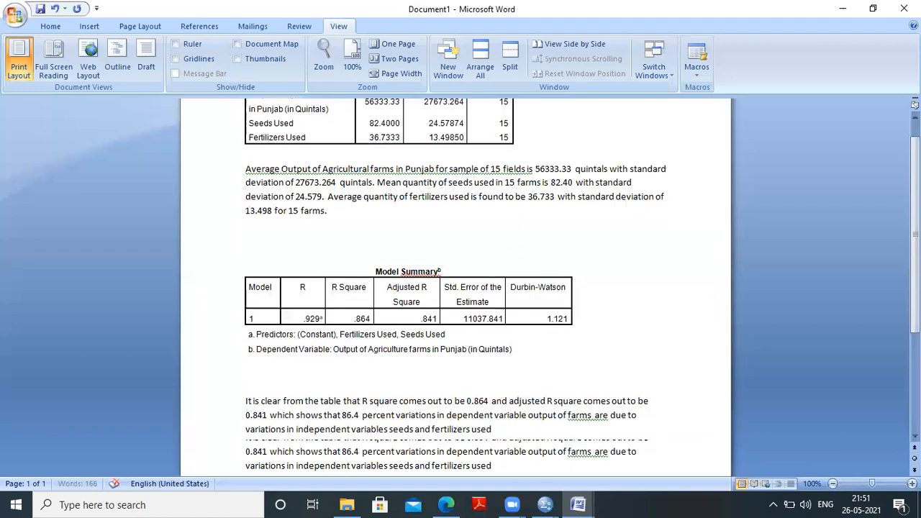
key("ctrl+v")
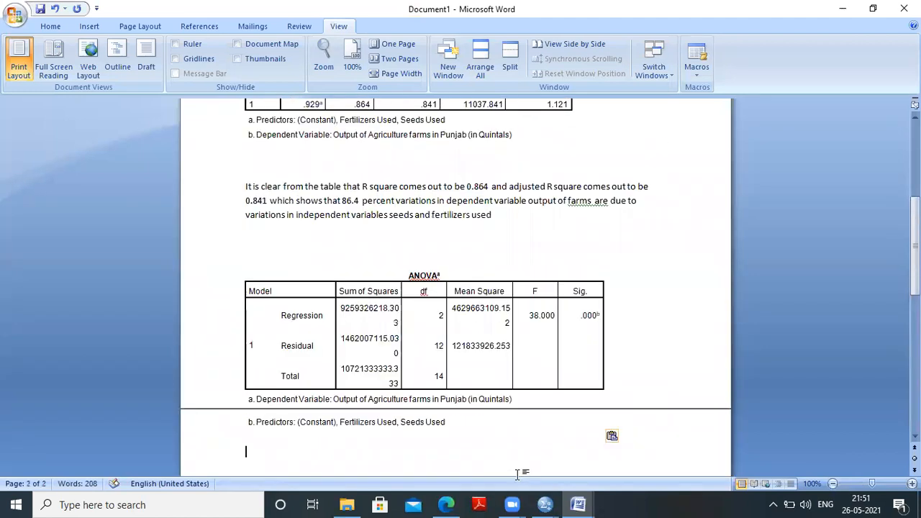
Examine the Mean Square values of the Regression and Residual rows in the ANOVA table
left_click(429, 259)
left_click_drag(452, 309, 501, 320)
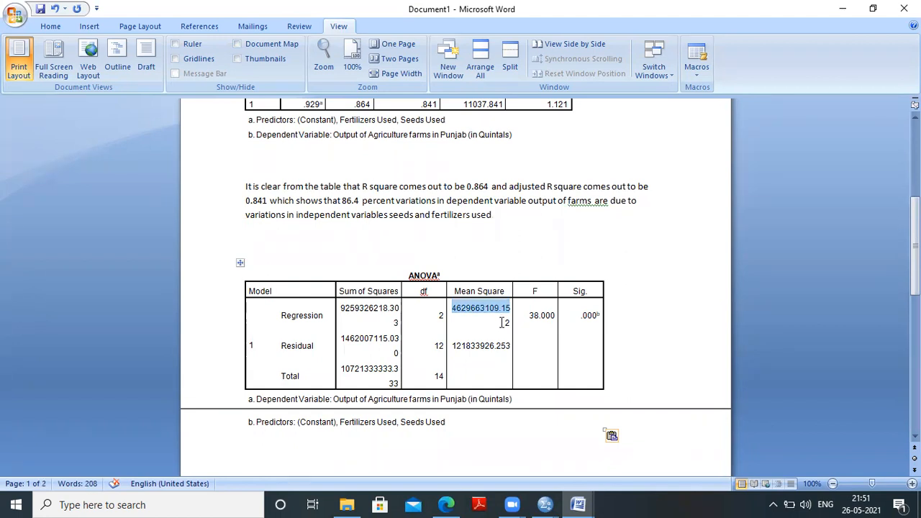
left_click_drag(451, 346, 495, 347)
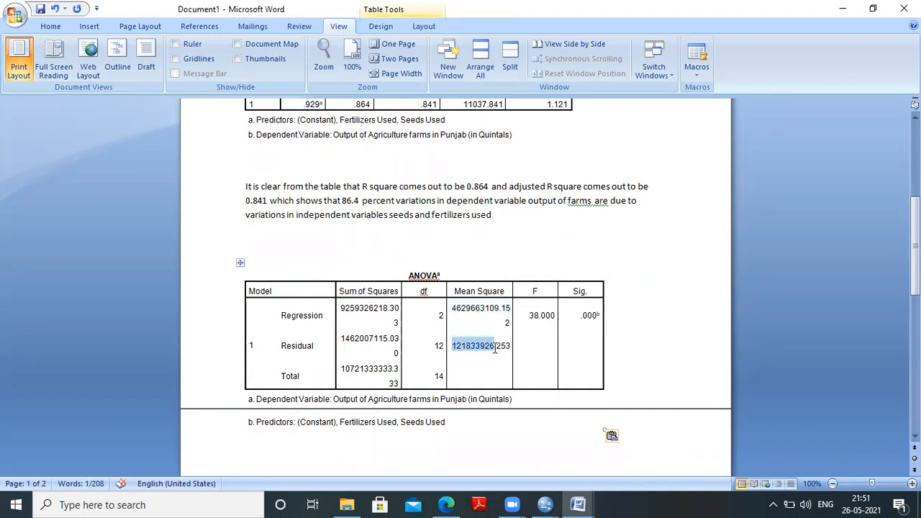
Below the ANOVA table, write "It is clear from table that value of F comes out to be 38 with sig value 0.000."
left_click(537, 354)
left_click(467, 456)
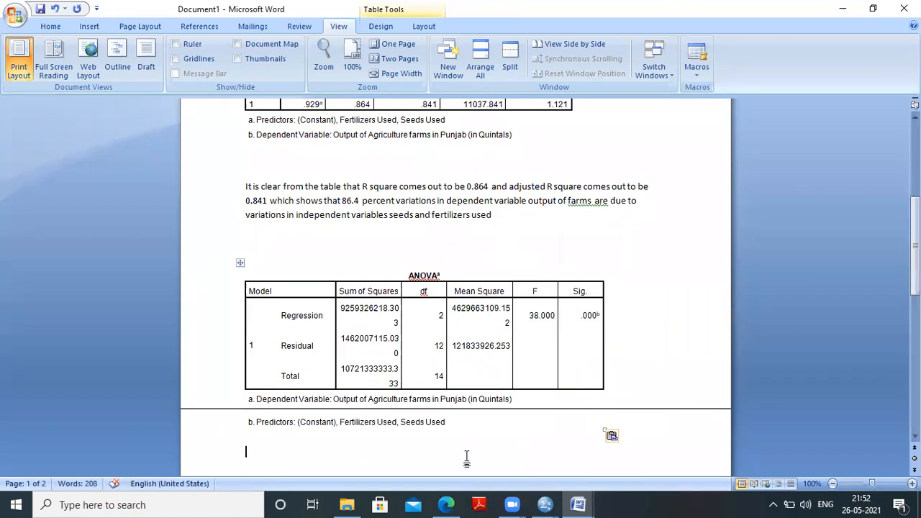
type("It is")
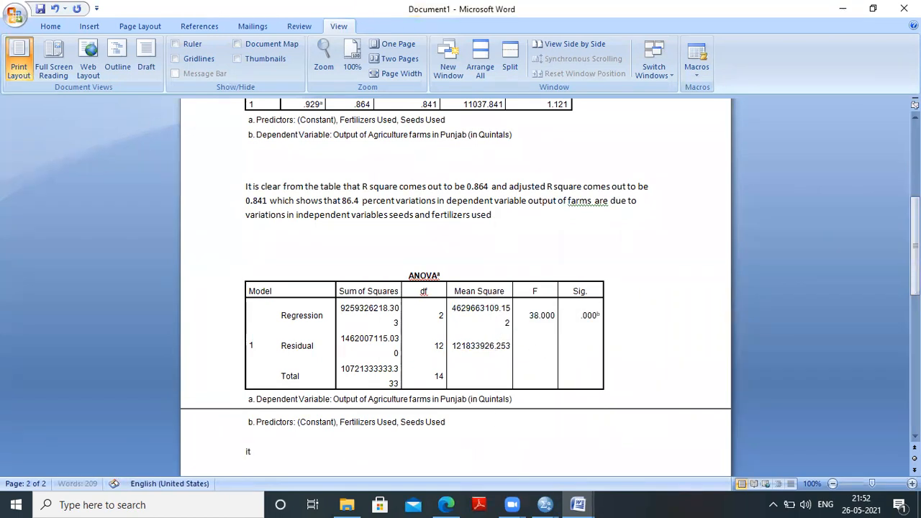
type(" clear from table that value of F")
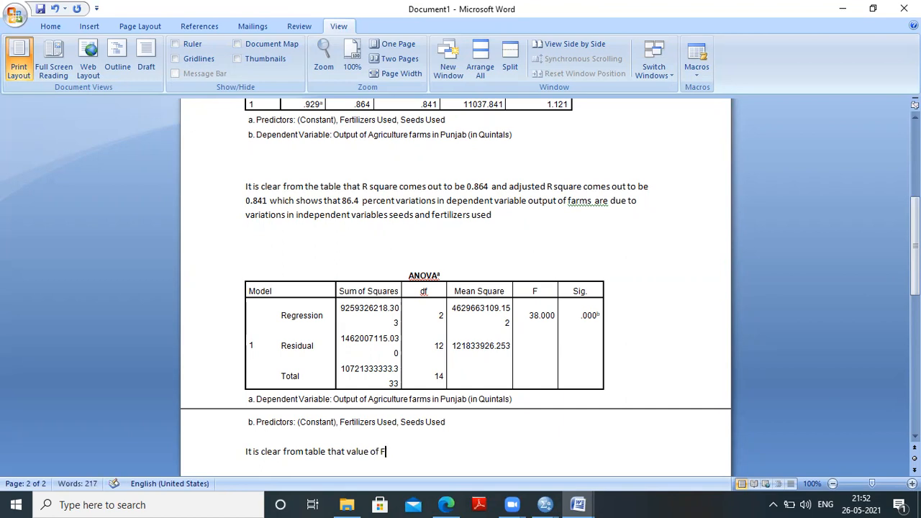
type(" coefficient comes ou")
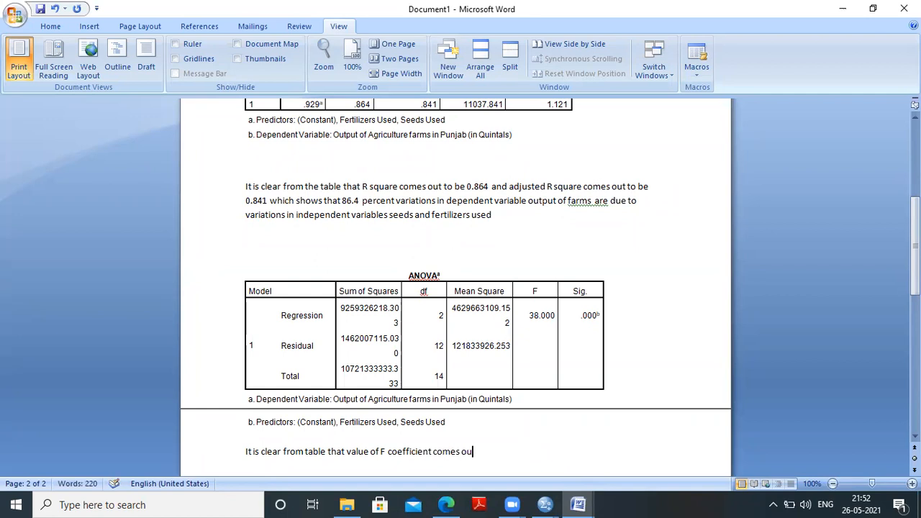
type("t to be")
left_click_drag(390, 452, 432, 460)
key("Delete")
left_click(463, 449)
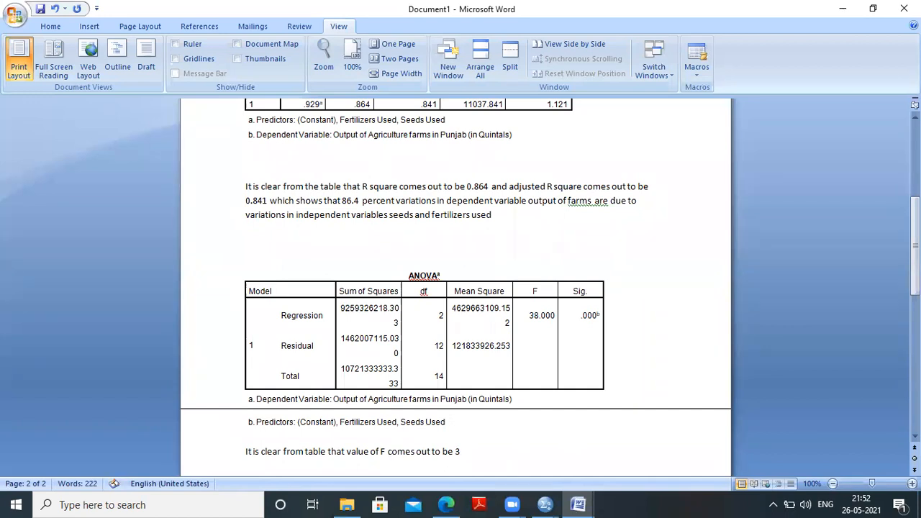
type("with sig value 0.000.")
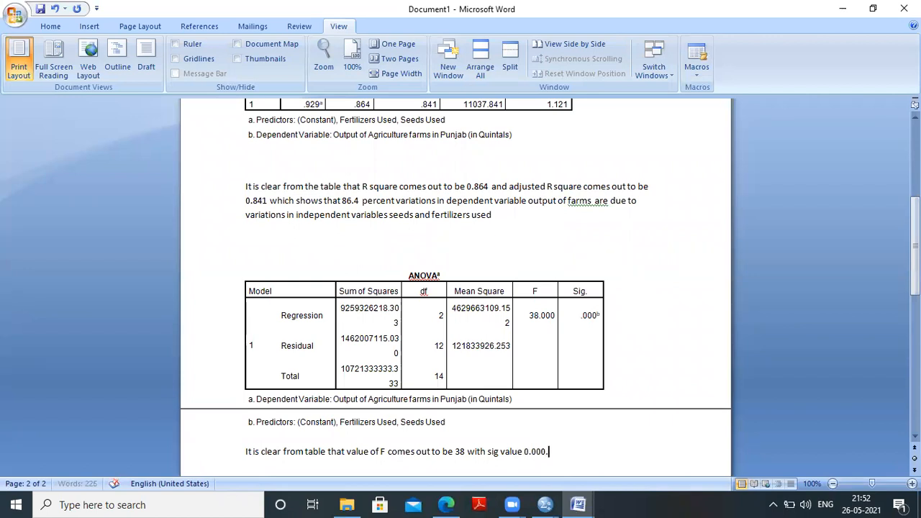
Continue the ANOVA interpretation with "Since sig value is less than 0.01 so null hypothesis may be rejected"
type("  Since sig value is less than 0")
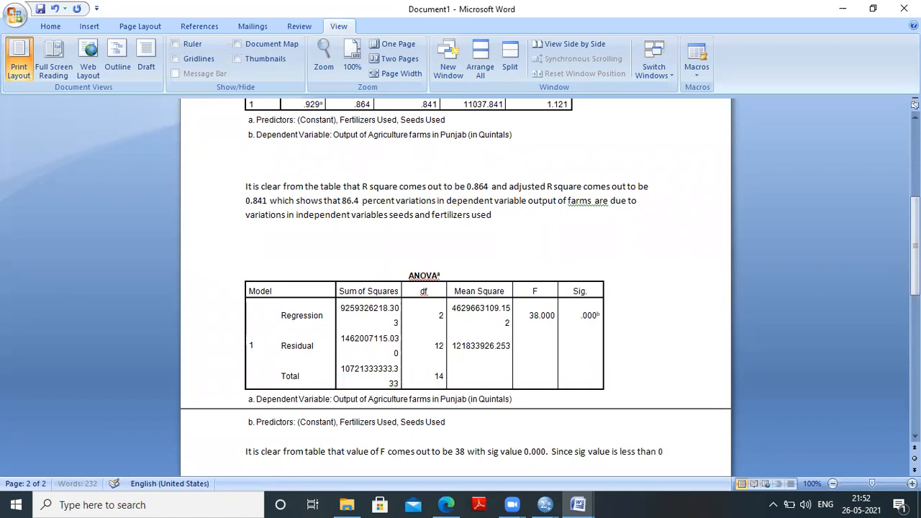
type(".01 so nu")
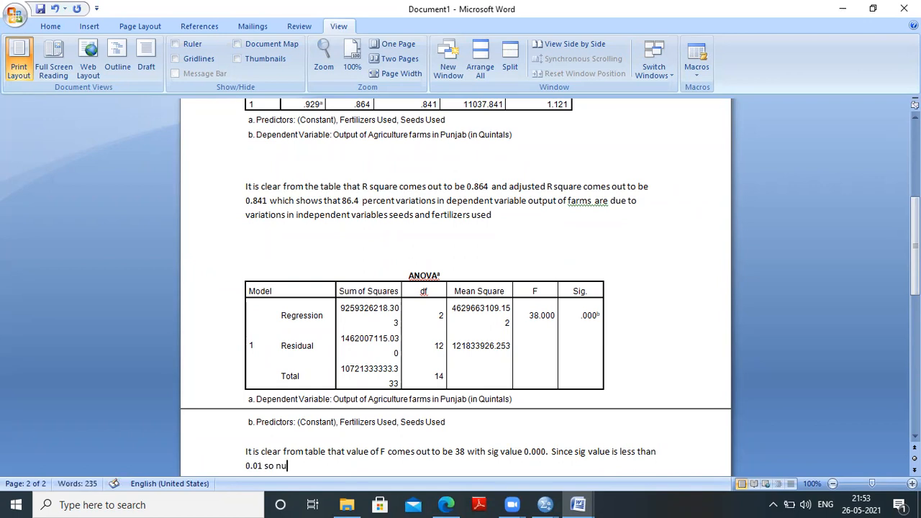
type("ll hypothesis may be rejected")
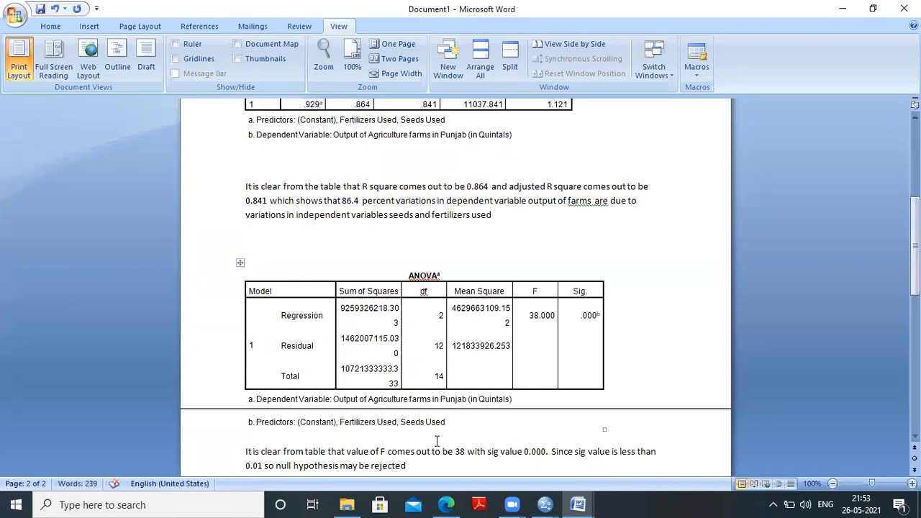
Insert the null hypothesis line "H0: Regression as a whole is insignificant" above the ANOVA interpretation
key("Return")
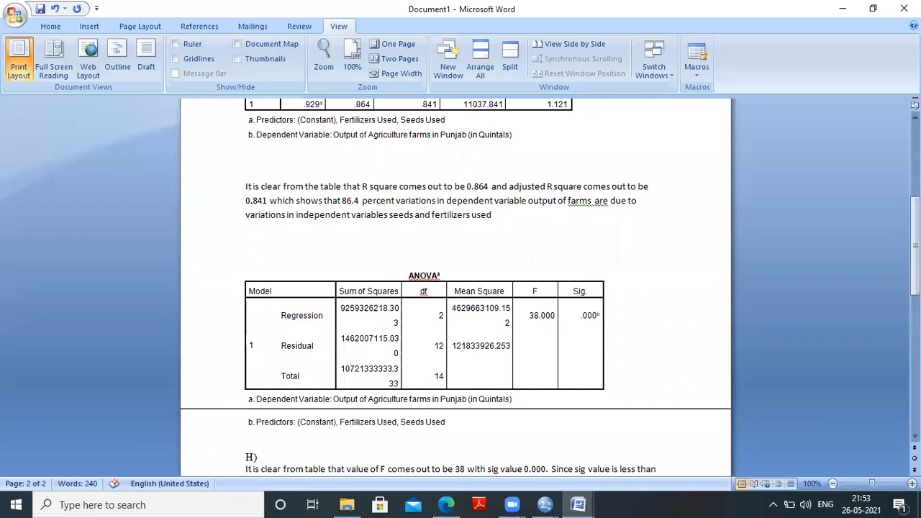
type("H)")
key("BackSpace")
type("0: Regression")
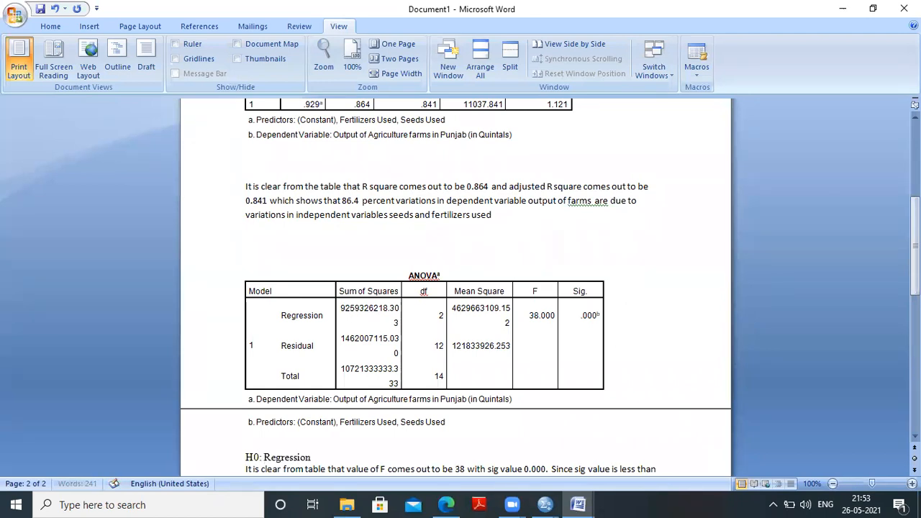
type(" as a whole is insignif")
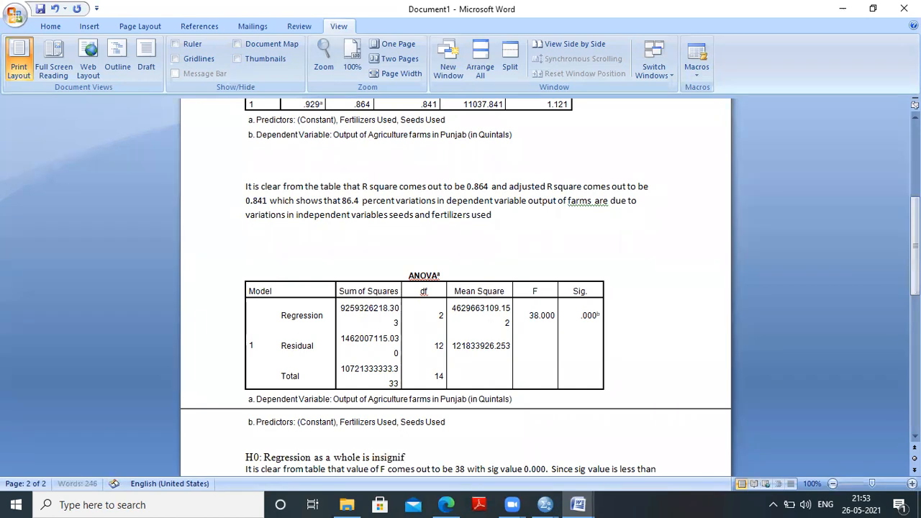
type("icant")
Add "H1: Regression as a whole is significant" on a new line below H0, reusing a copy of the H0 wording
key("Return")
type("H1:")
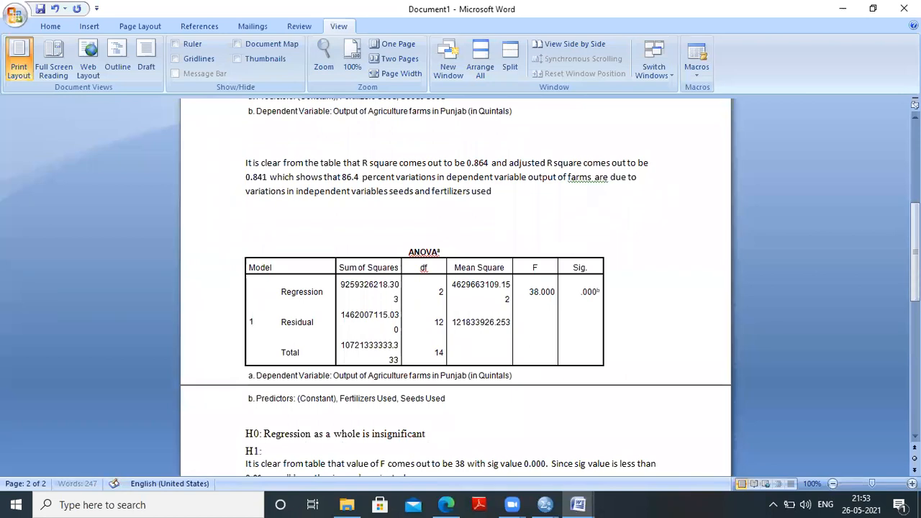
left_click_drag(265, 433, 403, 439)
key("ctrl+c")
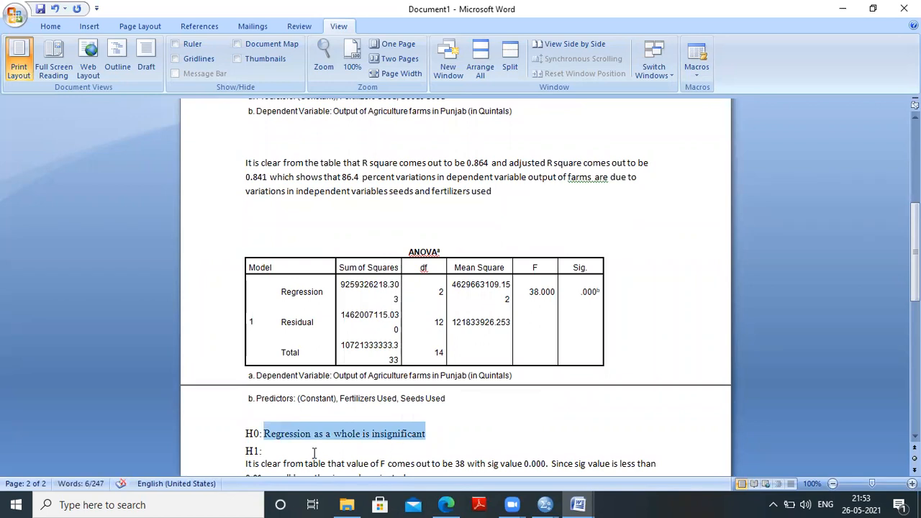
left_click(314, 452)
key("ctrl+v")
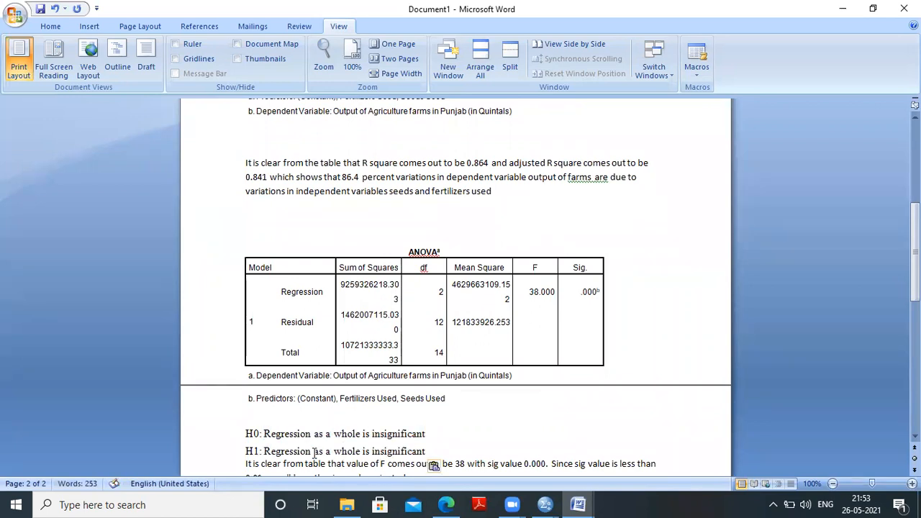
left_click(373, 452)
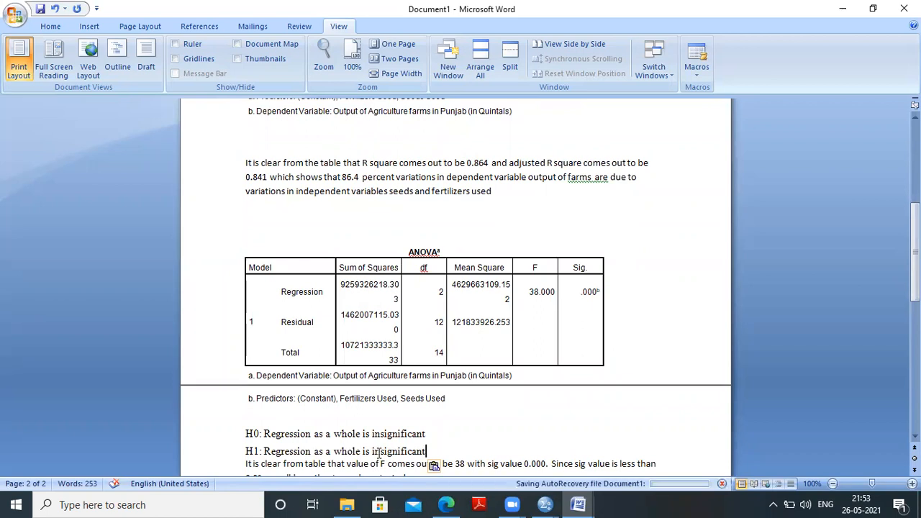
key("Delete")
key("Delete")
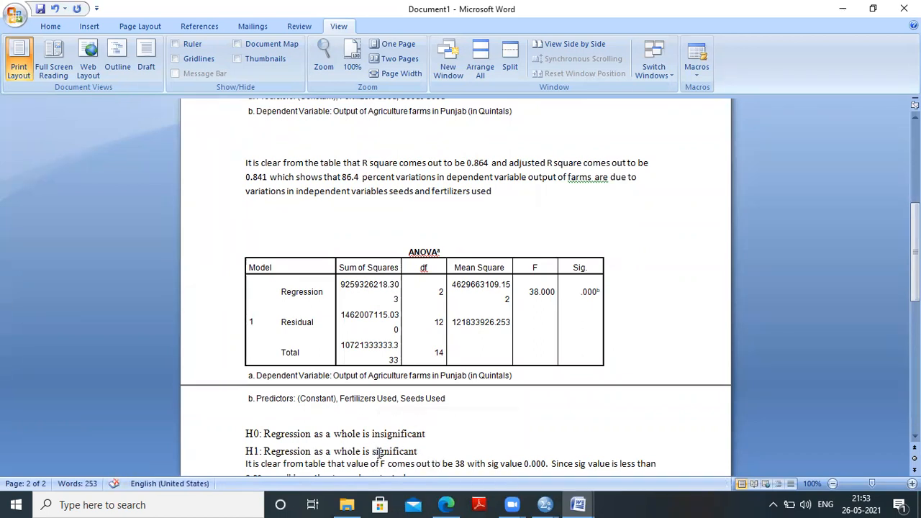
End the ANOVA interpretation's rejection sentence with a period, add "That means Regression as a whole is significant." and start a new line
key("Down")
key("Down")
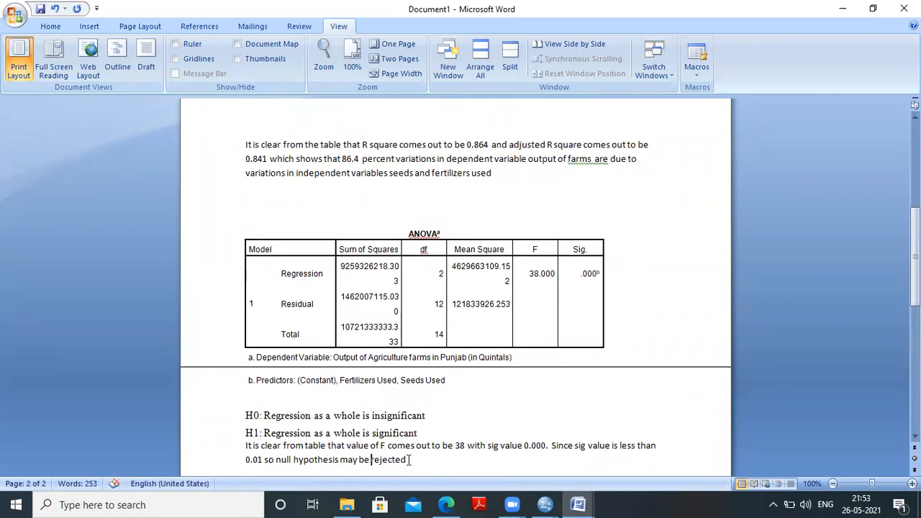
type("That m")
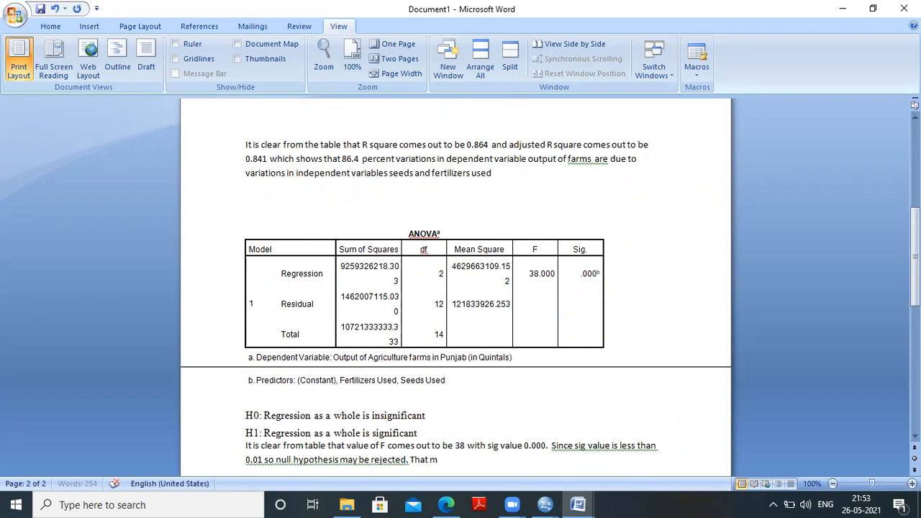
type("eans Regression as a wh")
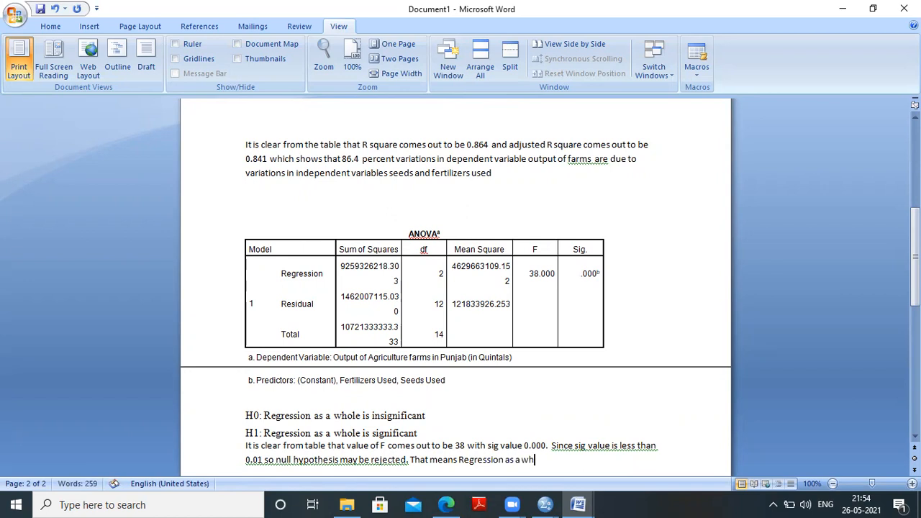
type("ole")
type("is significant")
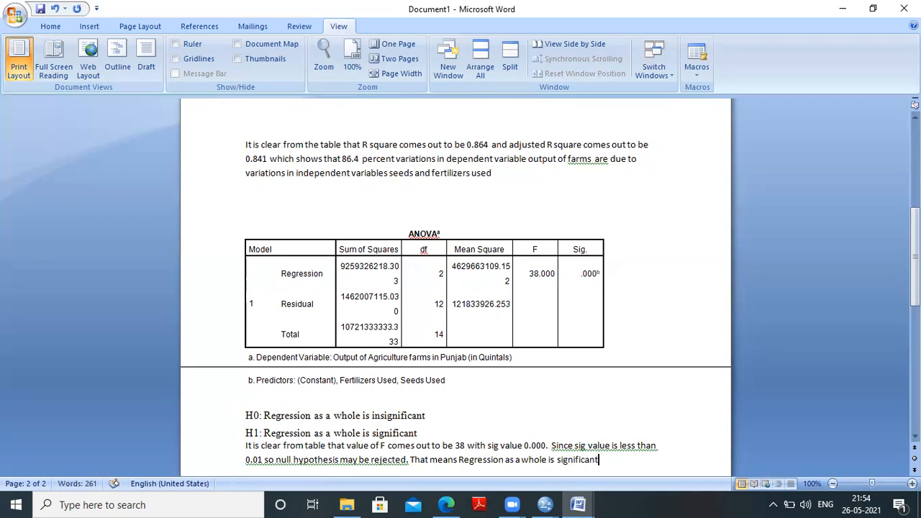
type(".")
key("Return")
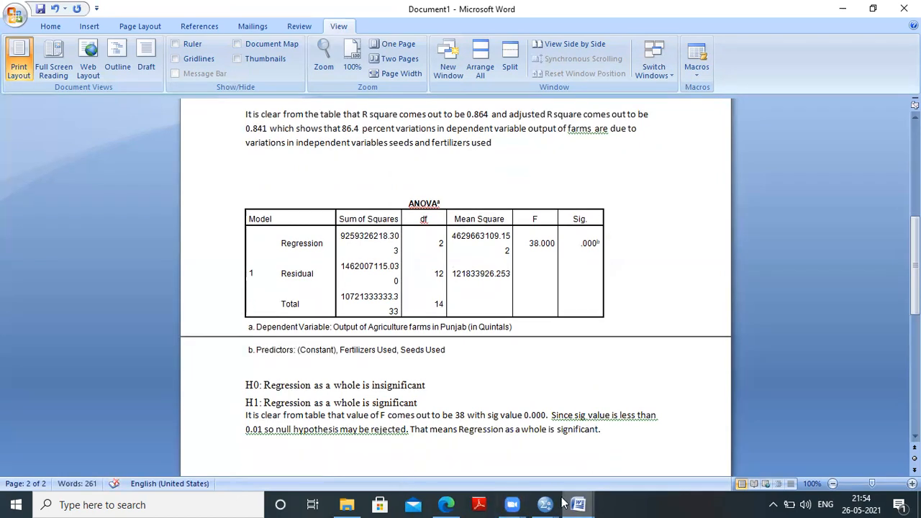
Switch to the SPSS output viewer and bring up the Coefficients, Collinearity Diagnostics and Residuals Statistics tables
mouse_move(551, 504)
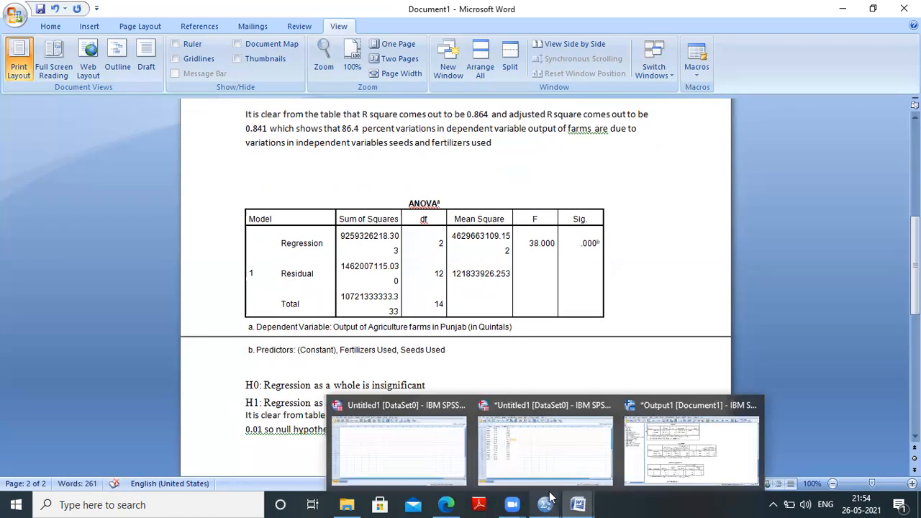
left_click(646, 454)
scroll(647, 454, "down", 3)
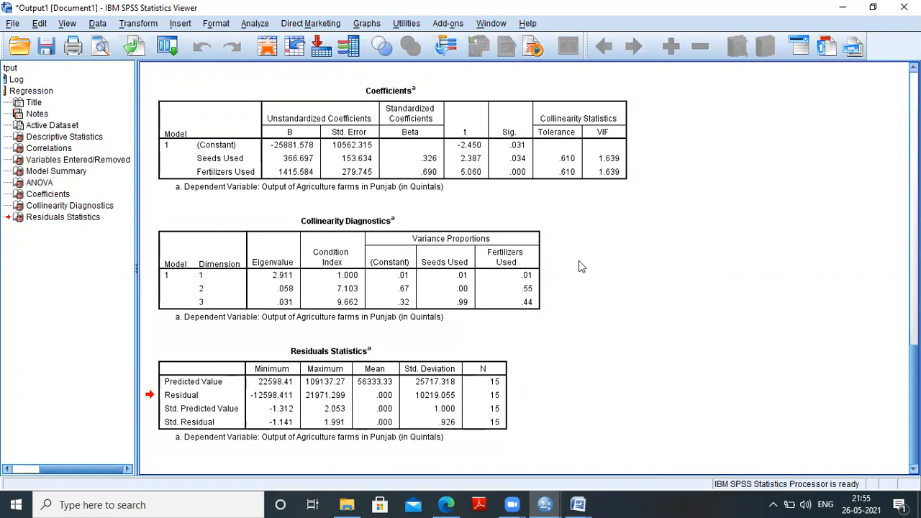
Bring up the Linear Regression setup from the output viewer and review the selected Statistics options
left_click(253, 24)
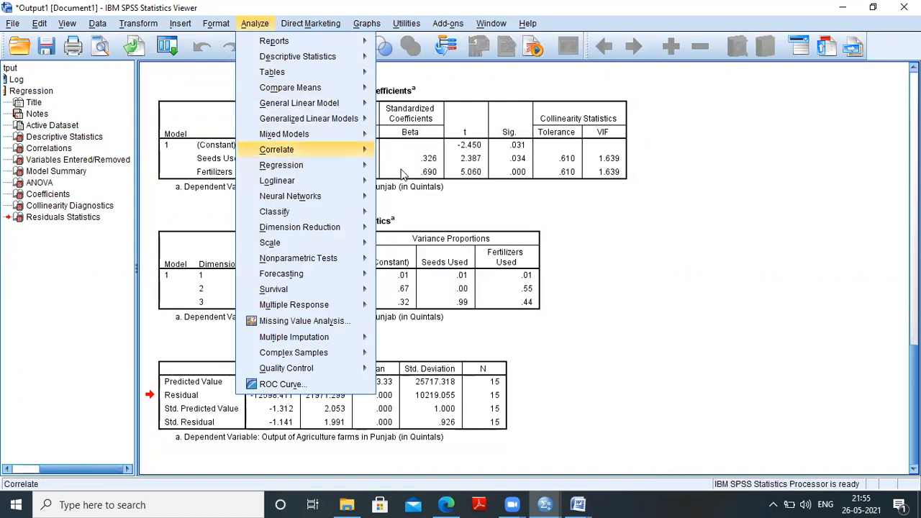
mouse_move(360, 166)
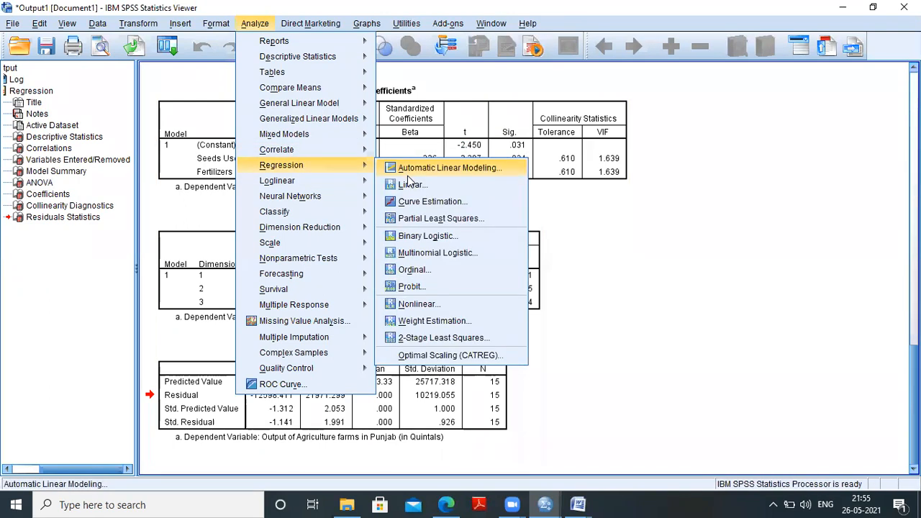
left_click(407, 182)
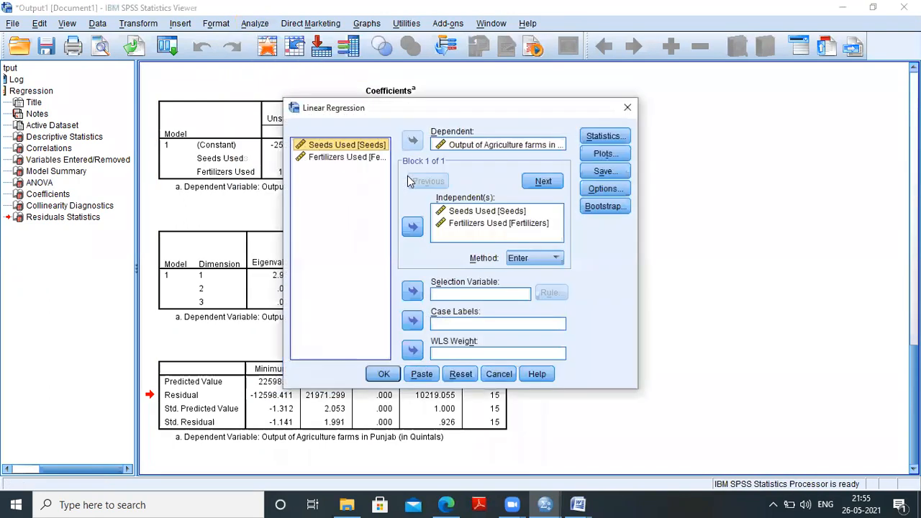
left_click(591, 143)
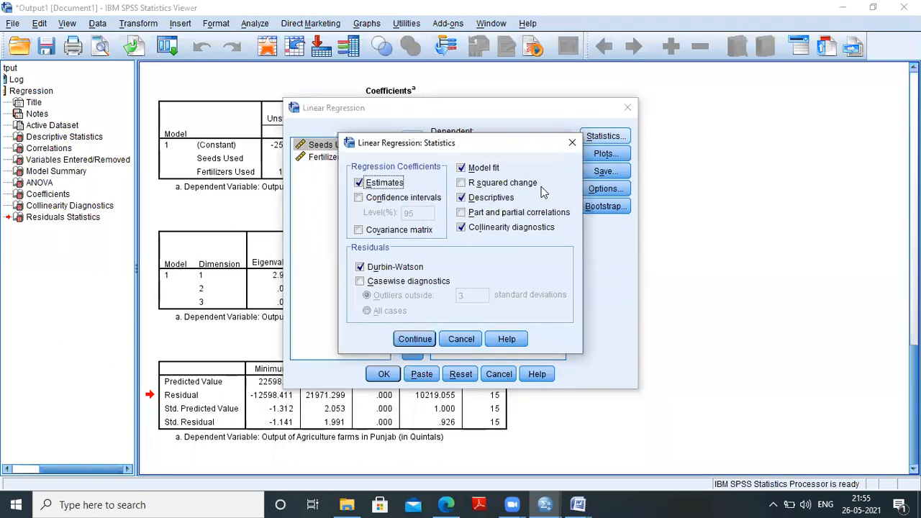
left_click(416, 342)
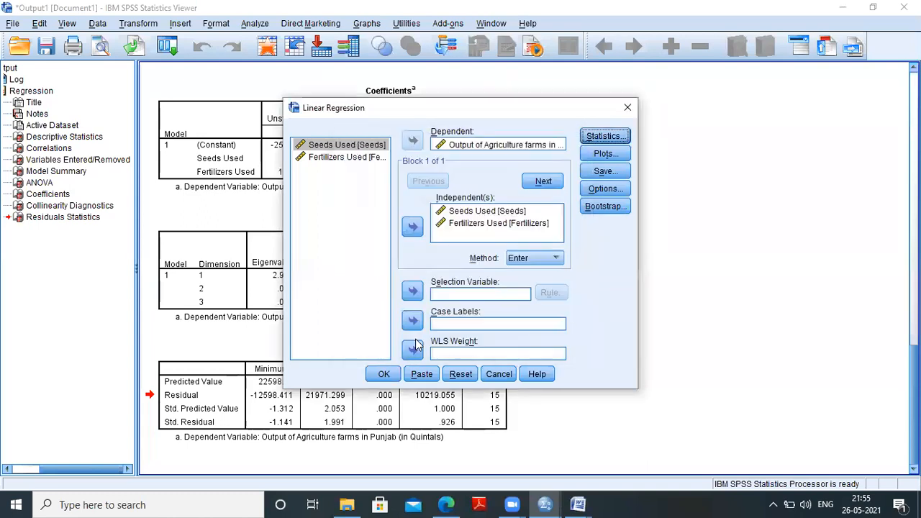
Review the Save, Plots and Statistics options of the linear regression, and leave the setup without running it
left_click(605, 173)
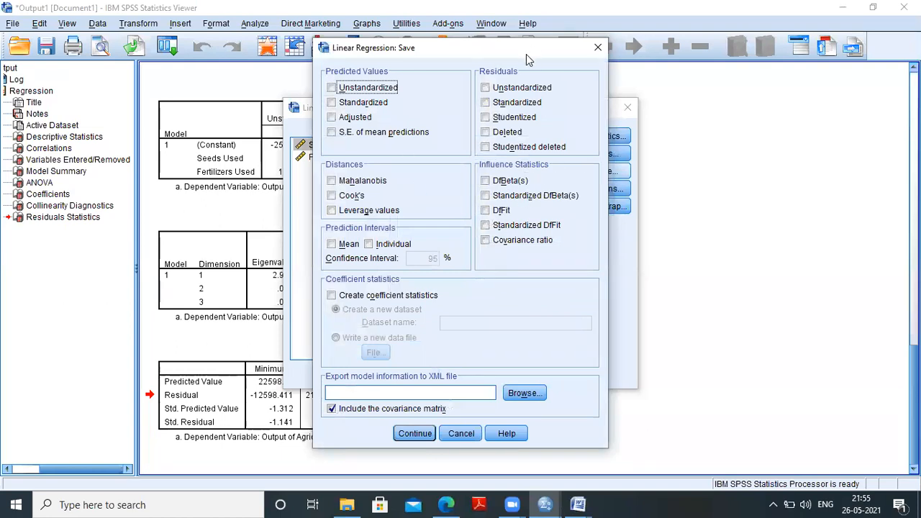
left_click_drag(526, 54, 461, 71)
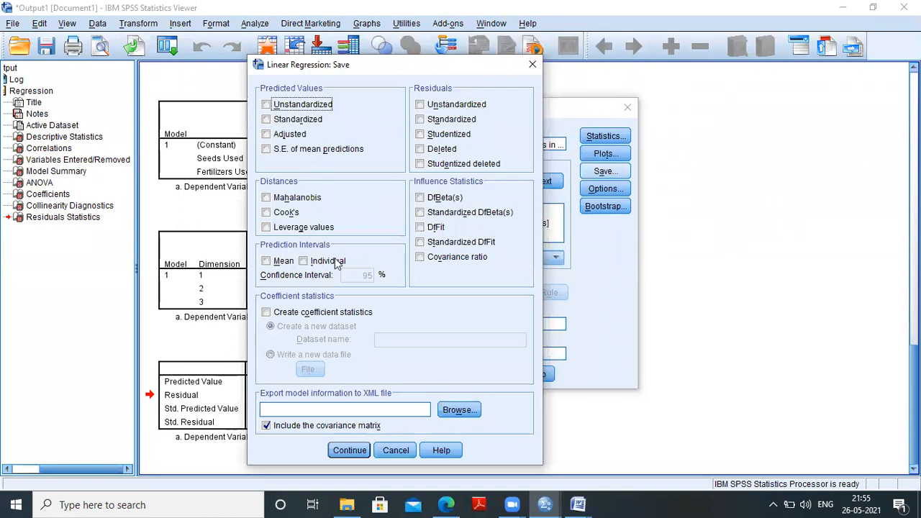
left_click(528, 64)
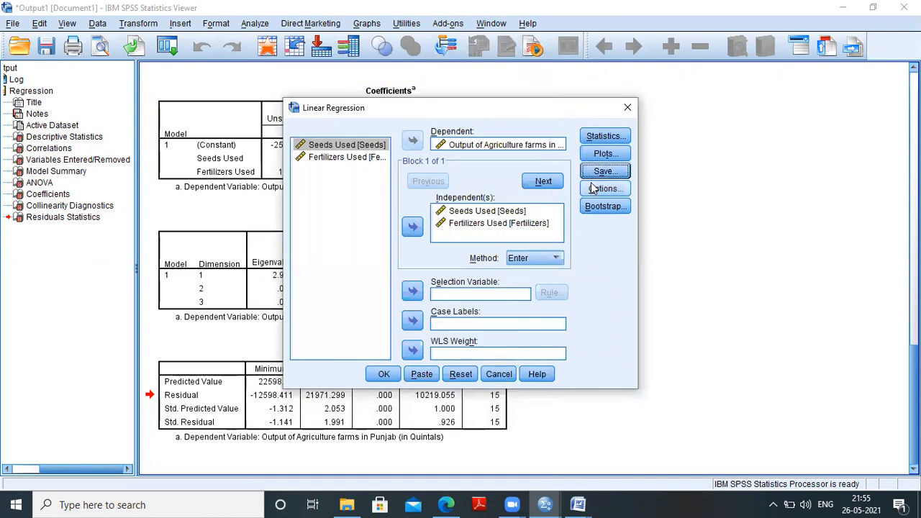
left_click(596, 154)
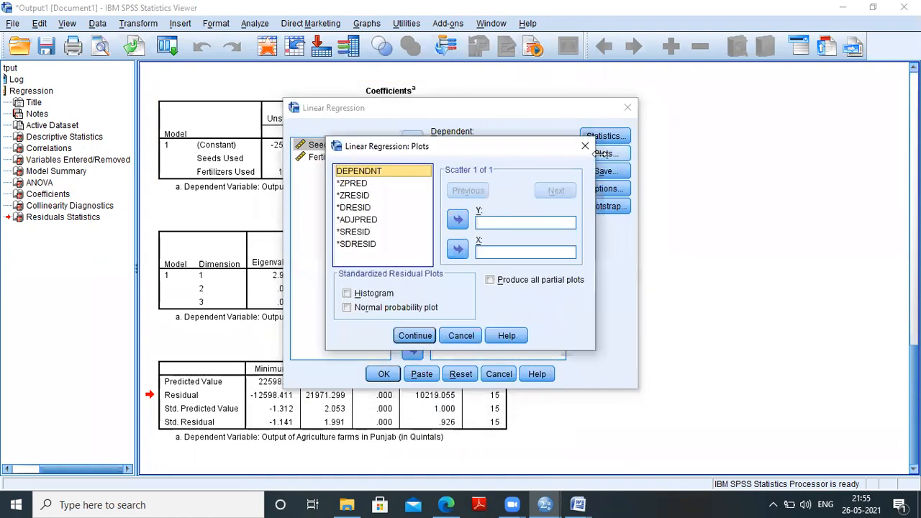
left_click(585, 143)
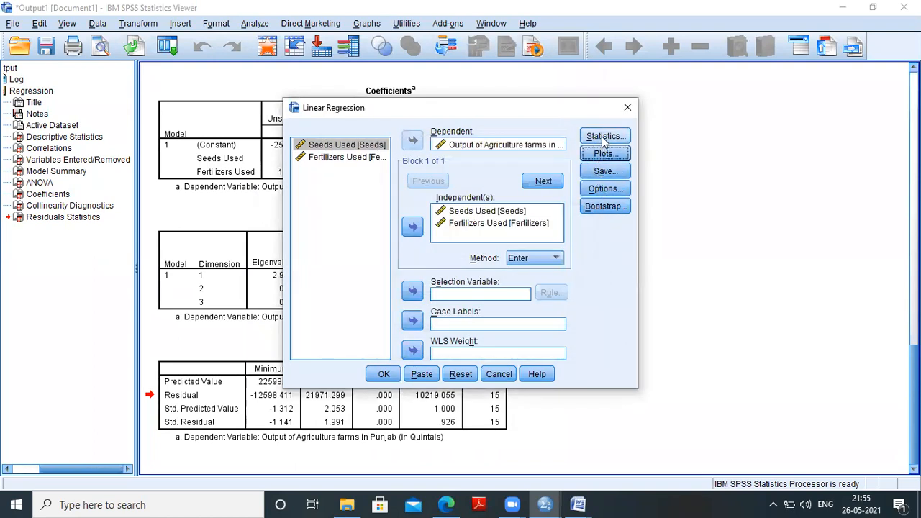
left_click(604, 138)
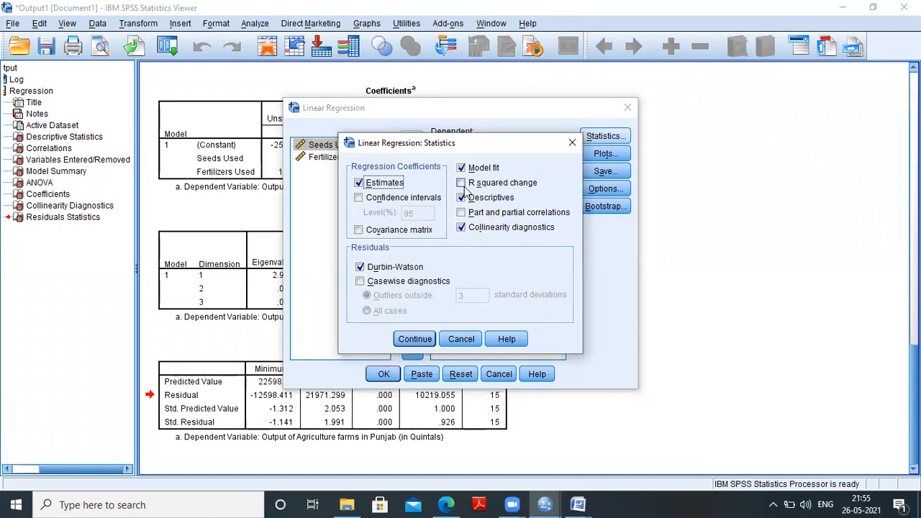
left_click(574, 144)
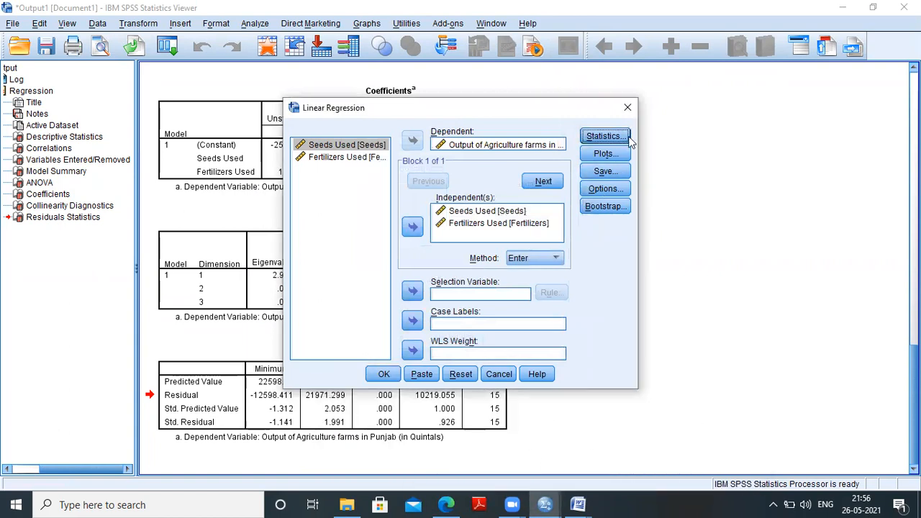
left_click(493, 380)
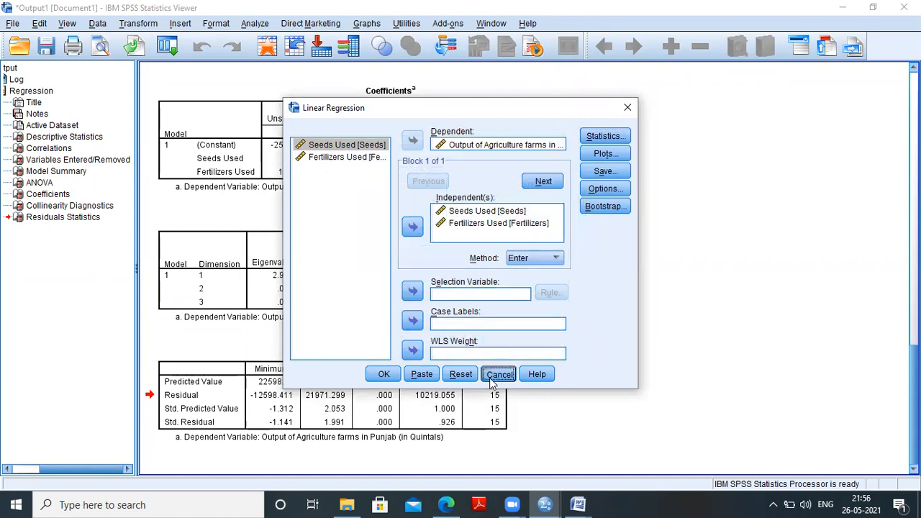
Copy the Coefficients table from the SPSS output and paste it below the ANOVA interpretation in the Word document
left_click(382, 437)
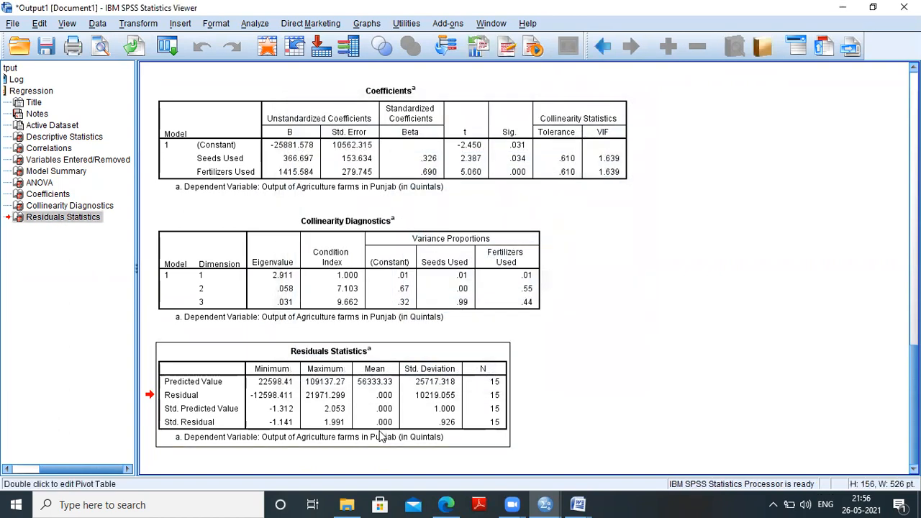
left_click(224, 105)
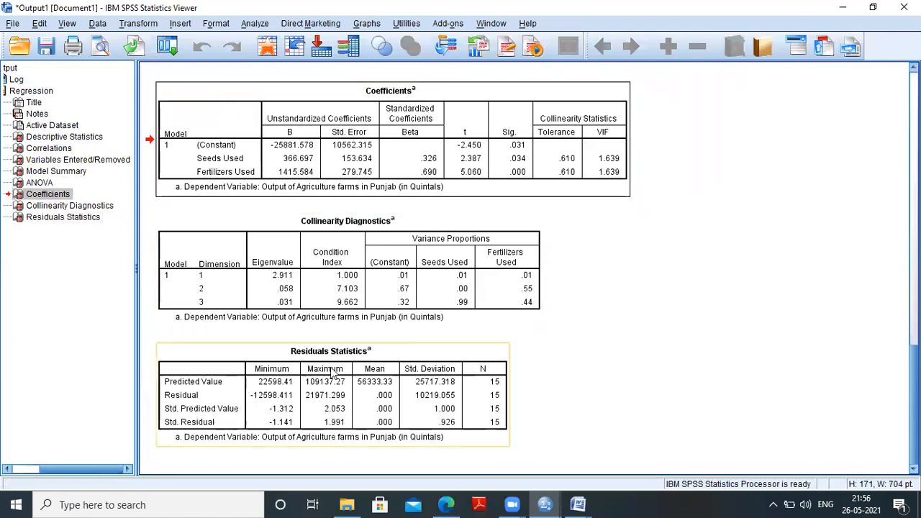
mouse_move(580, 503)
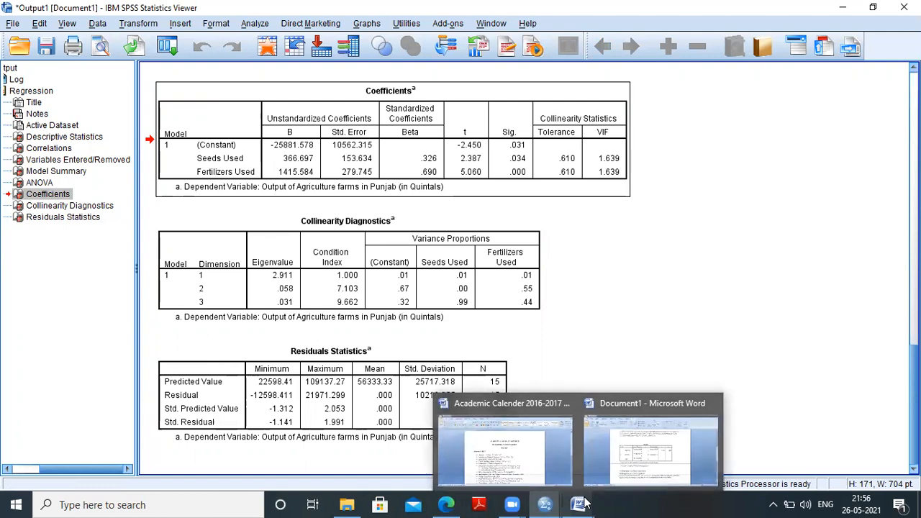
left_click(636, 452)
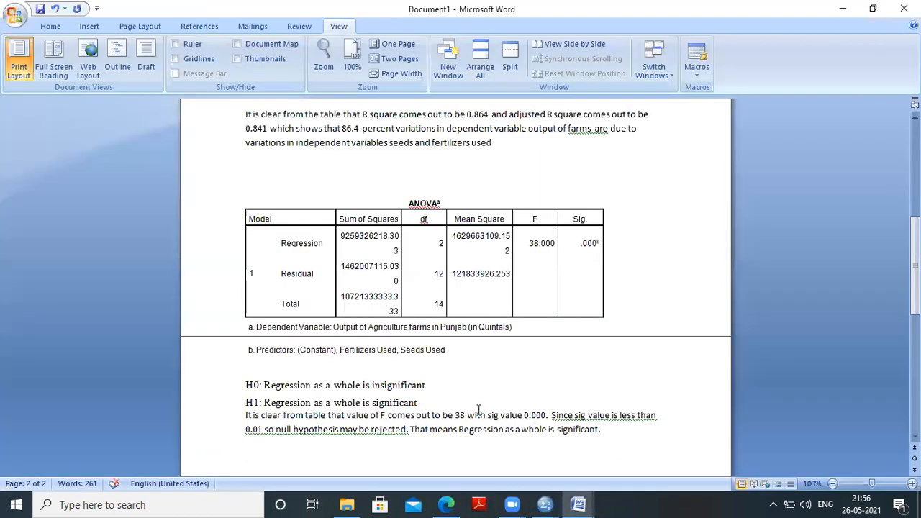
key("ctrl+v")
scroll(479, 410, "down", 3)
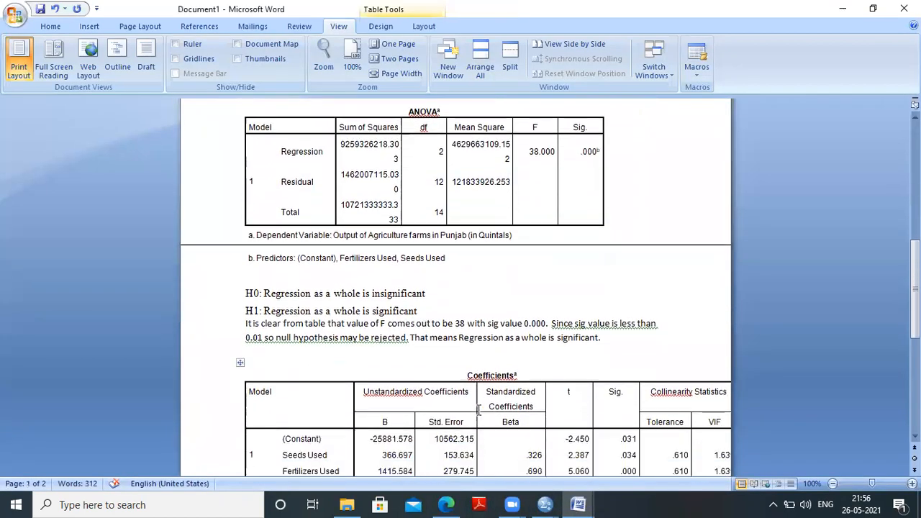
scroll(479, 411, "down", 2)
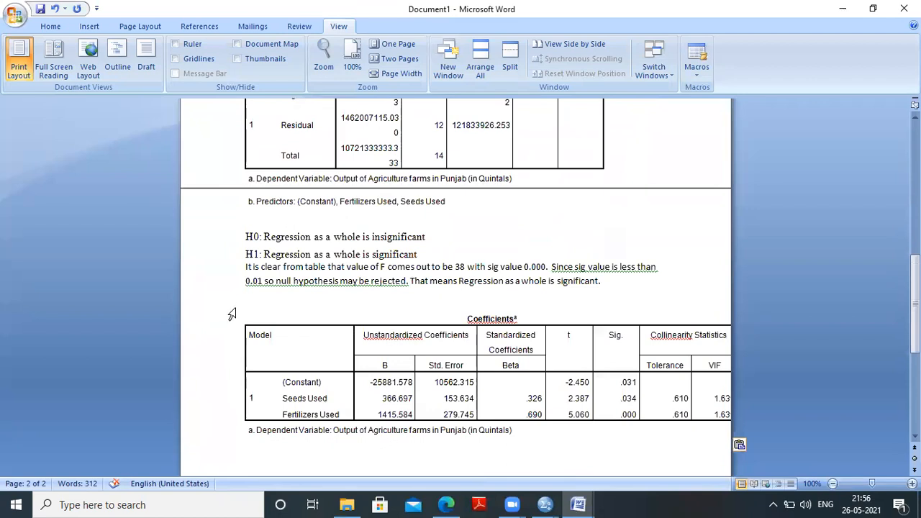
Autofit the pasted Coefficients table to the window so all its columns fit the page
left_click(240, 306)
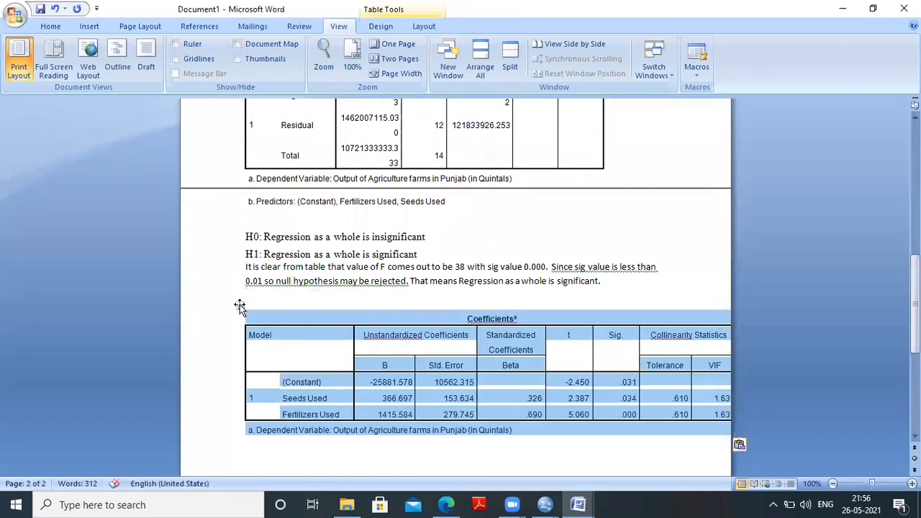
right_click(239, 306)
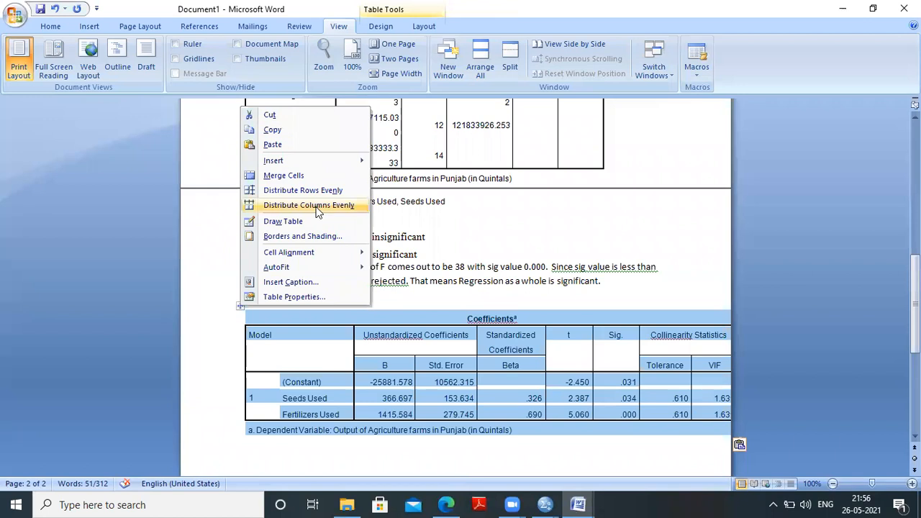
mouse_move(363, 270)
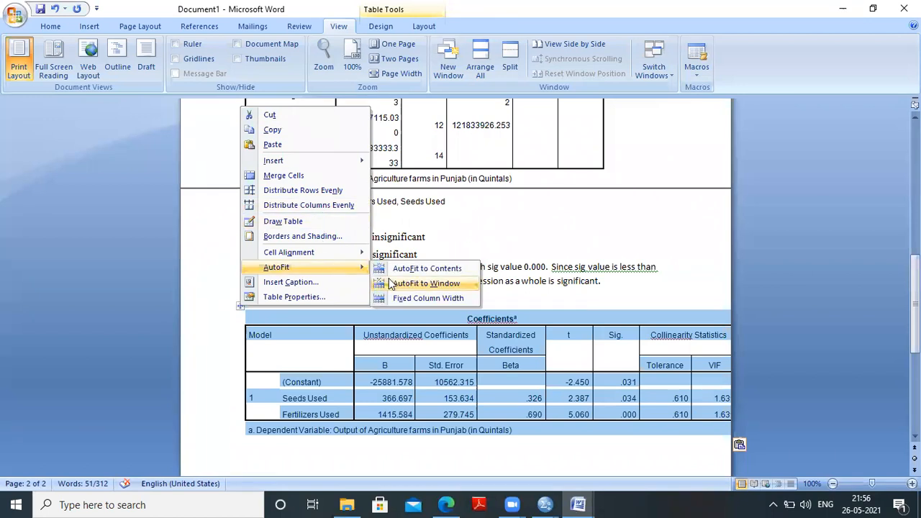
left_click(390, 285)
left_click(625, 392)
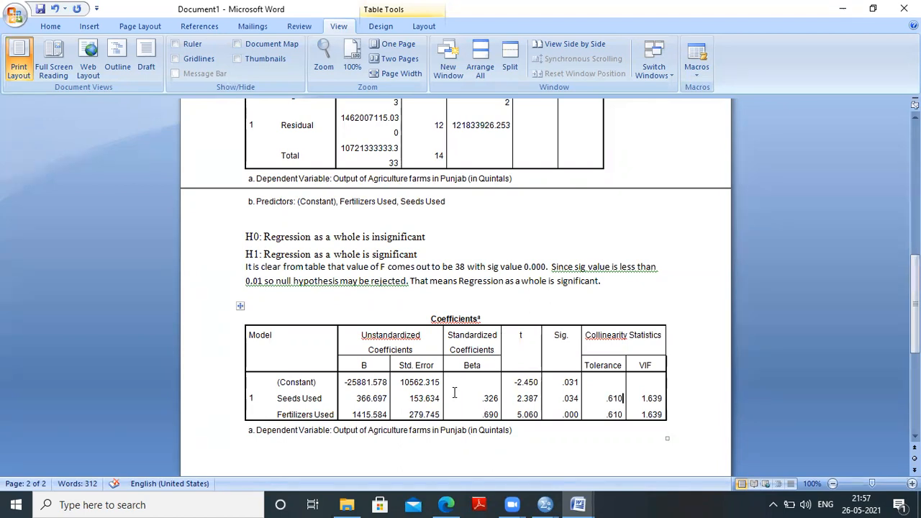
Below the Coefficients table, write the regression equation "O= -25881.578 + 366.697 S + 1415.584 F" and start a new line
left_click(530, 450)
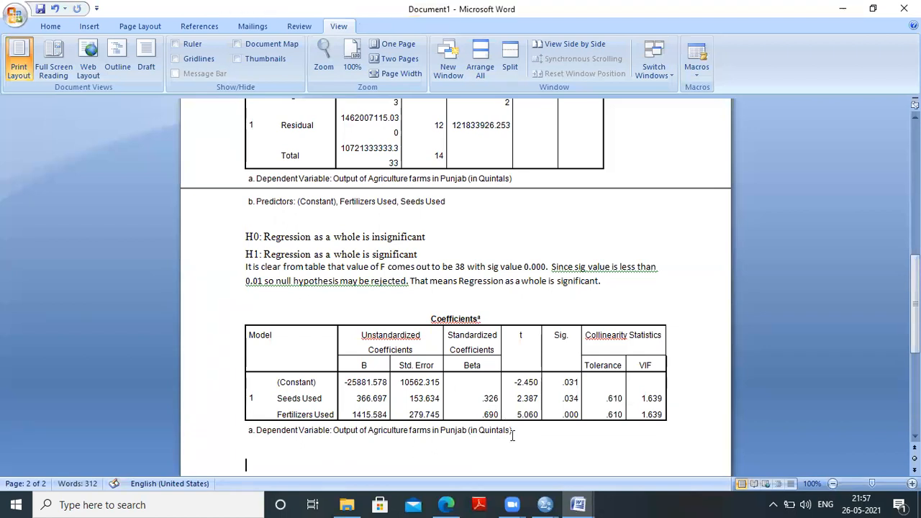
left_click_drag(345, 383, 372, 428)
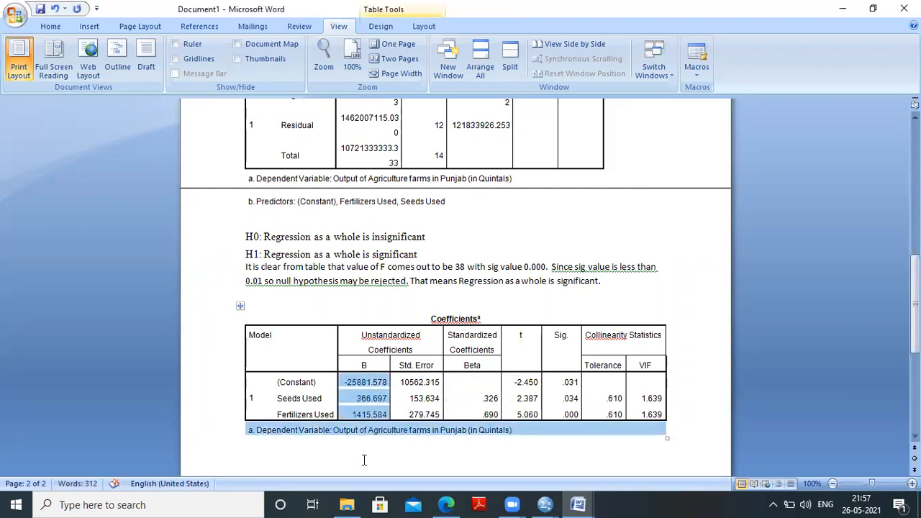
left_click(363, 459)
type("O")
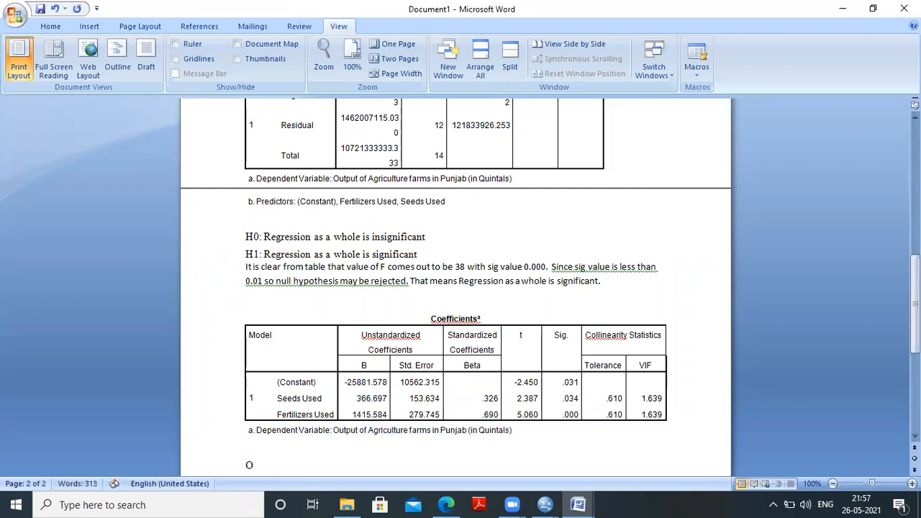
type("= -25881.578 +")
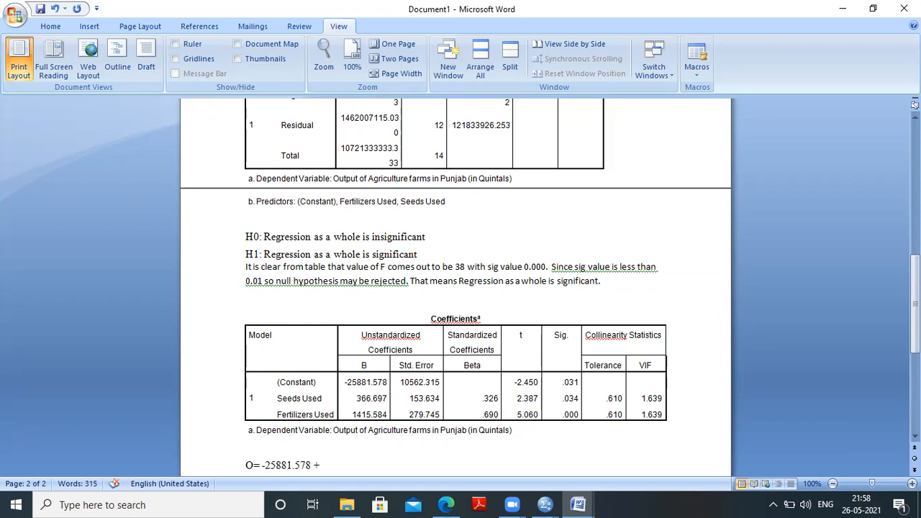
type("366.697 S")
type("+")
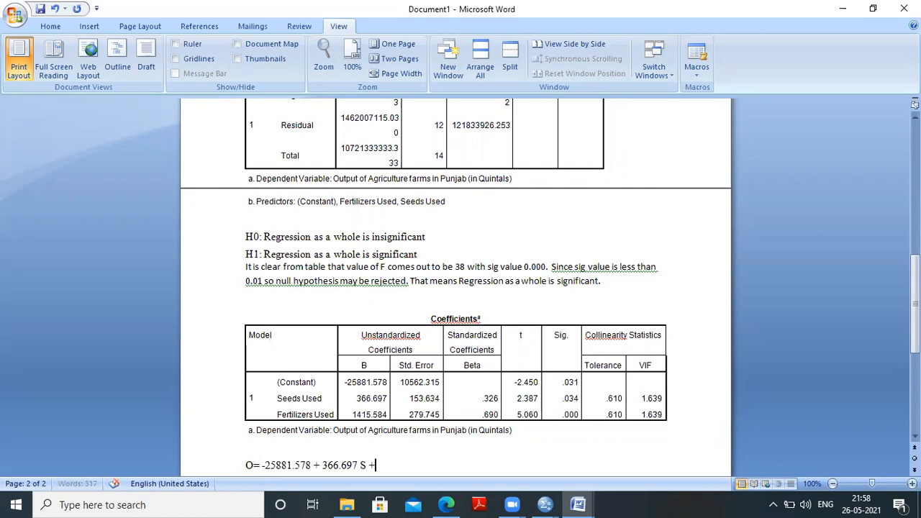
type(" 1415")
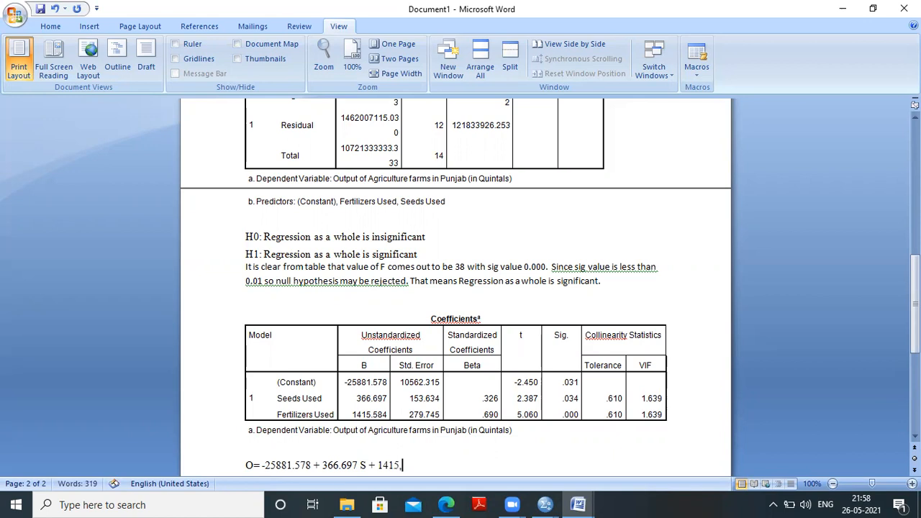
type(".584 F")
key("Return")
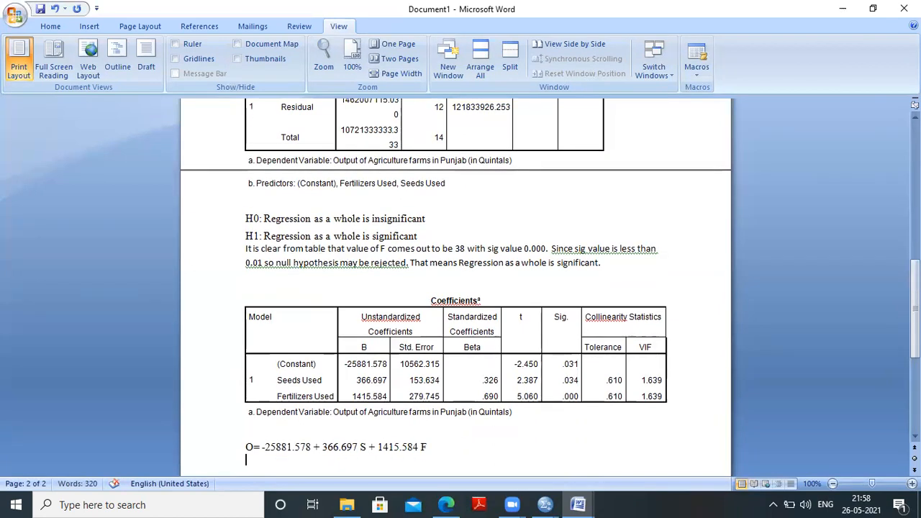
Highlight the regression equation below the Coefficients table in yellow and deselect it
left_click_drag(246, 447, 428, 447)
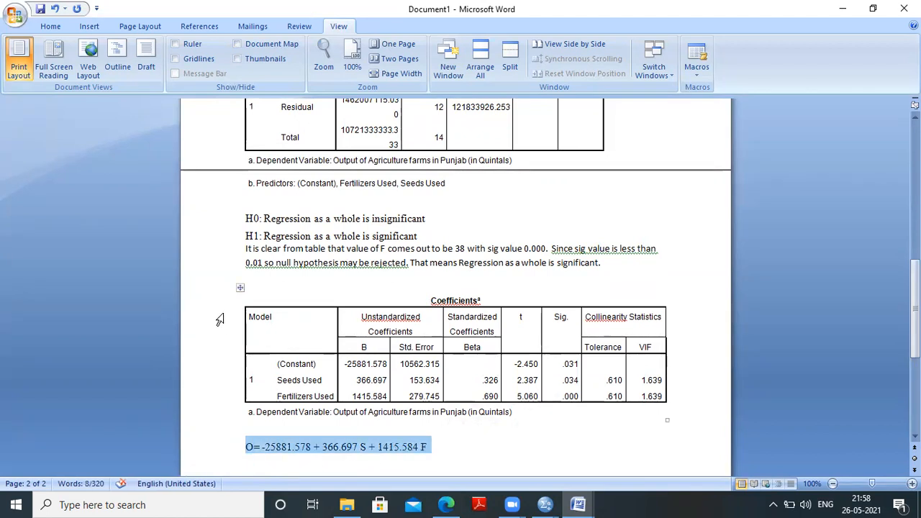
left_click(51, 26)
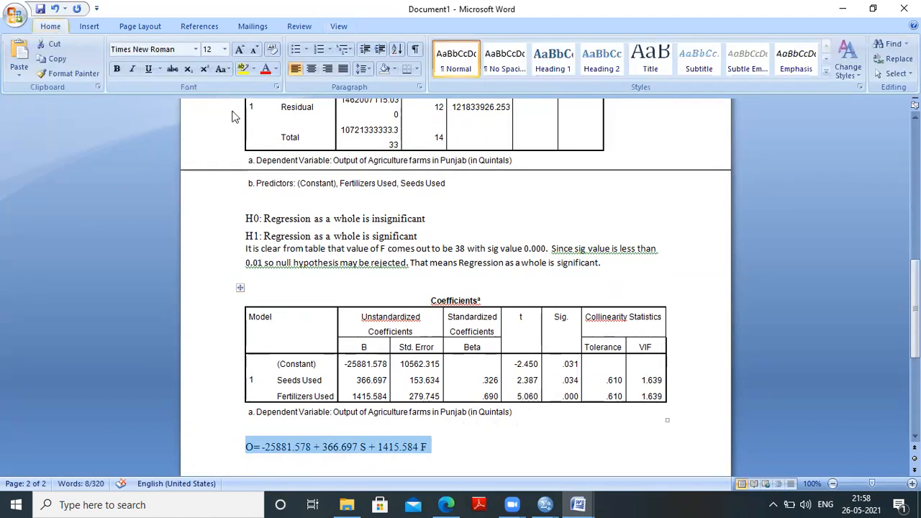
left_click(244, 69)
key("Right")
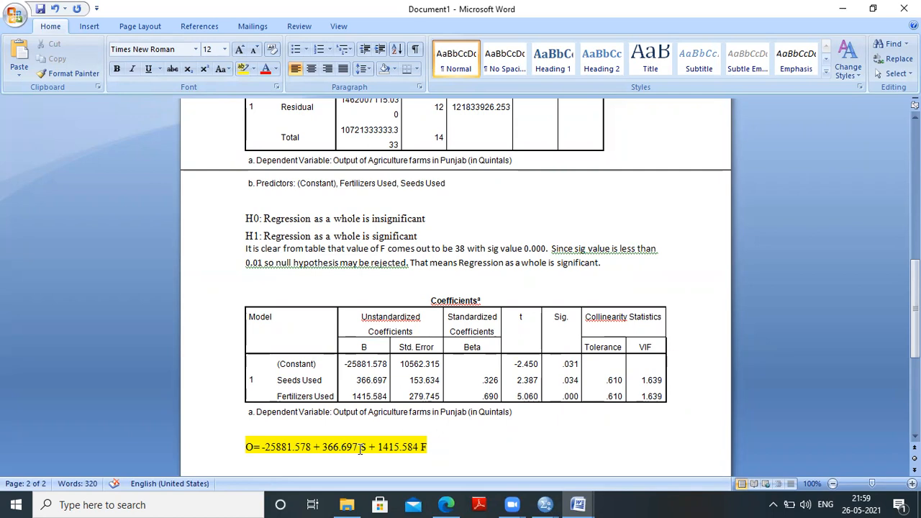
Go back to the start of the Word report, switch to the SPSS output viewer and view its output from the beginning
key("ctrl+Home")
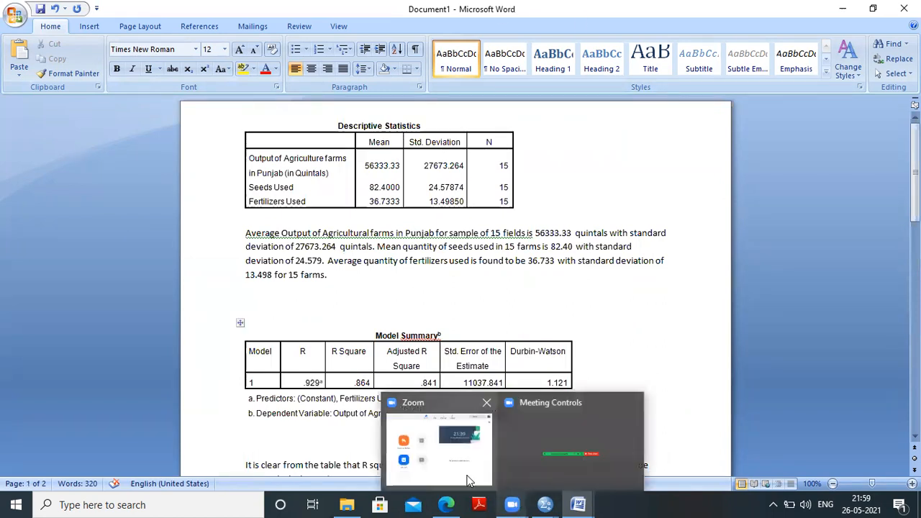
left_click(557, 24)
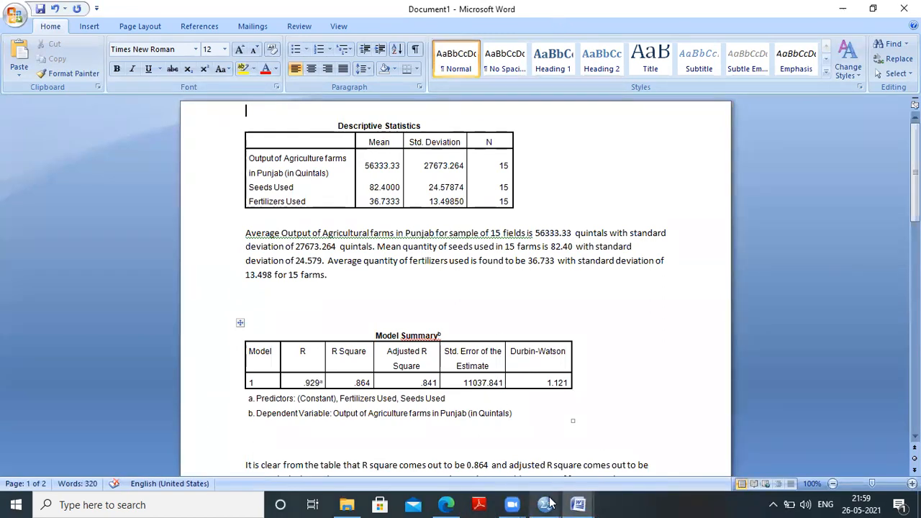
mouse_move(550, 502)
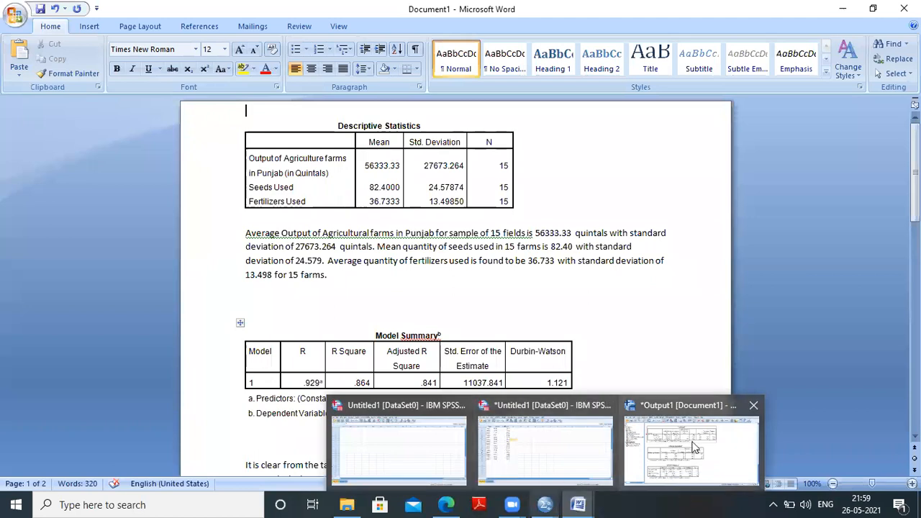
left_click(693, 437)
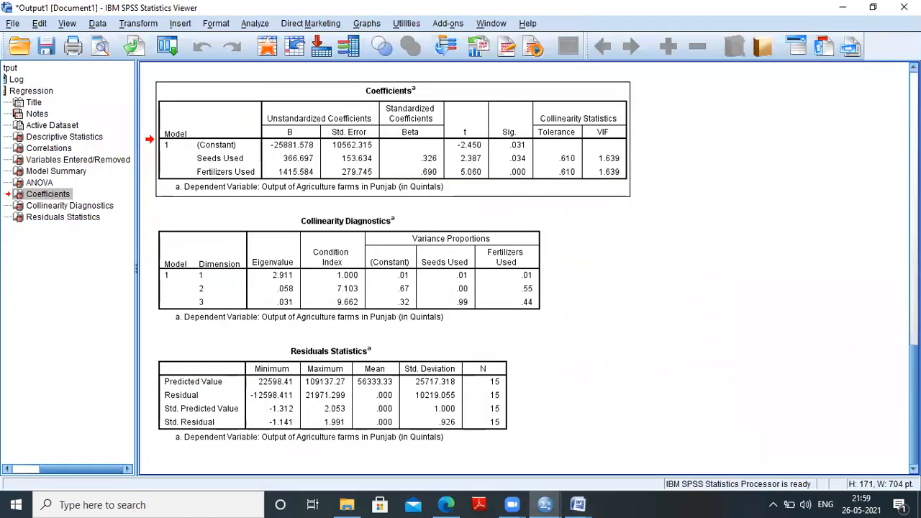
scroll(526, 266, "up", 15)
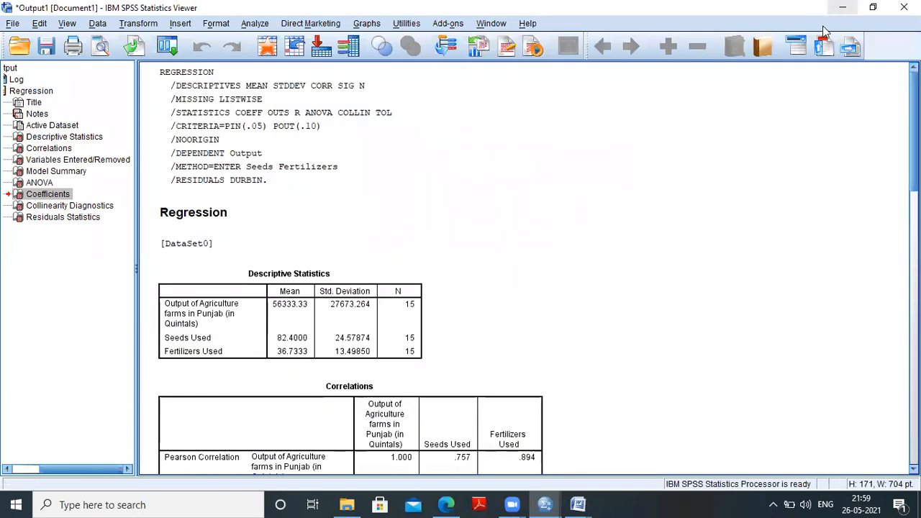
mouse_move(545, 504)
mouse_move(512, 504)
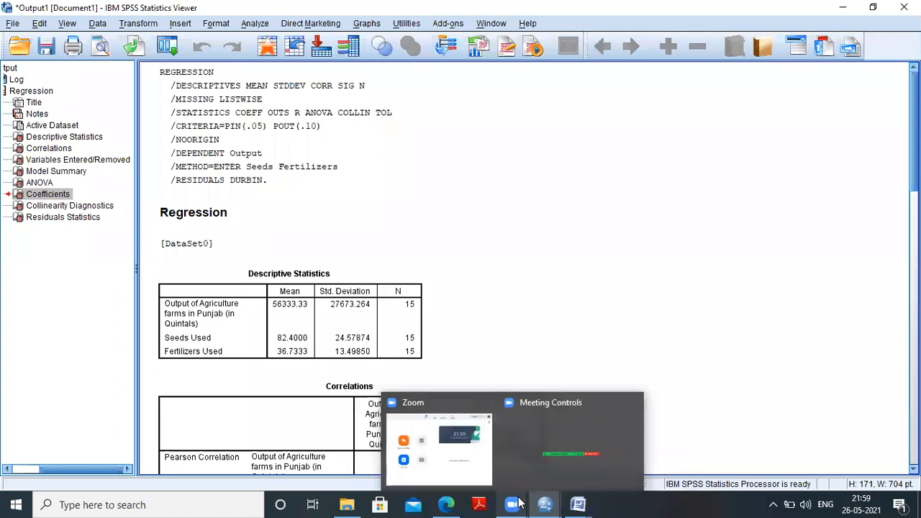
left_click(481, 460)
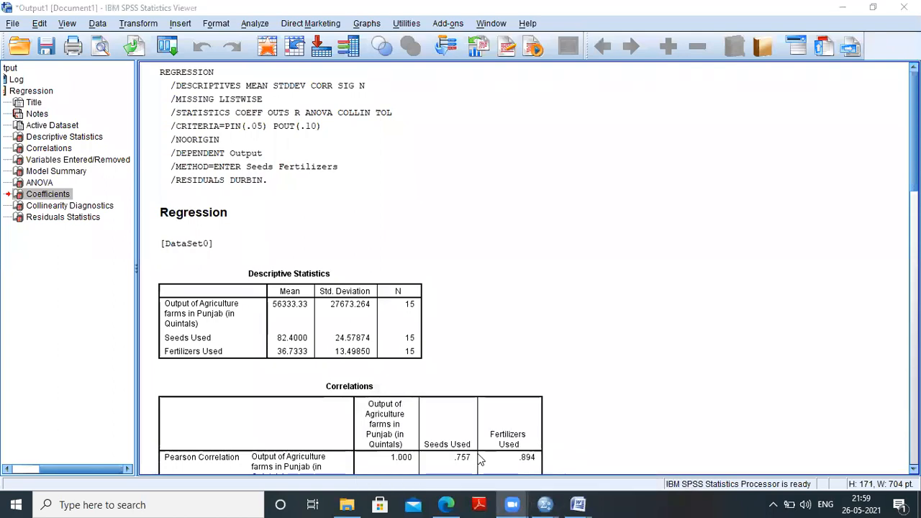